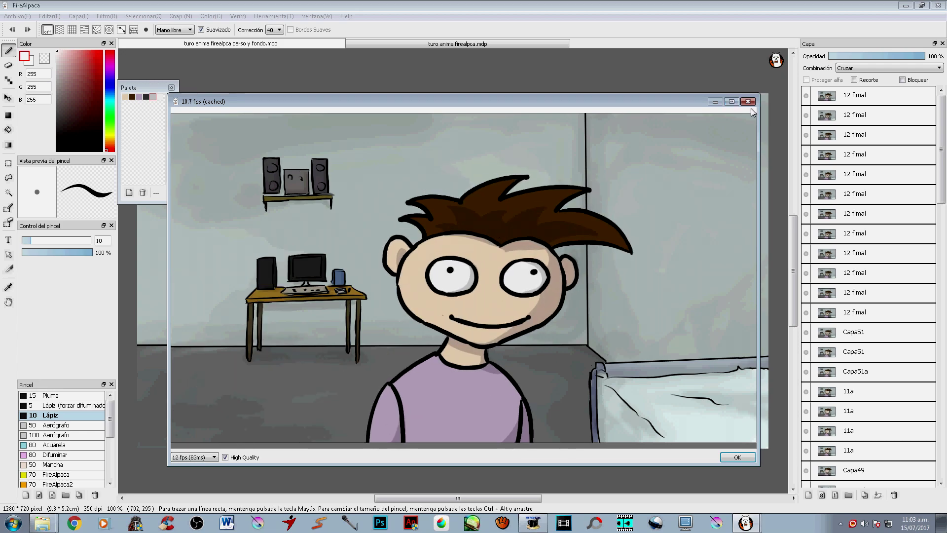
- Close the animation preview and both open animation documents
click(748, 102)
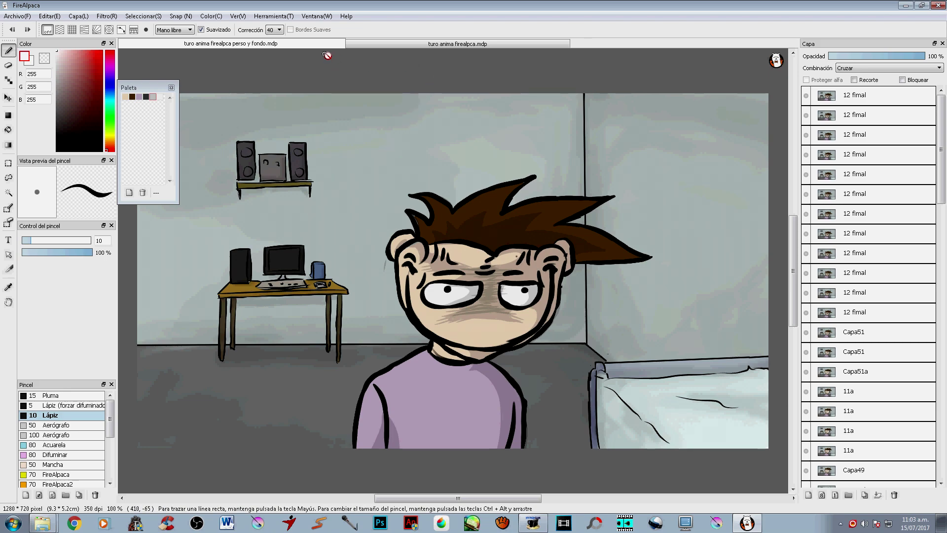
right_click(401, 45)
click(412, 52)
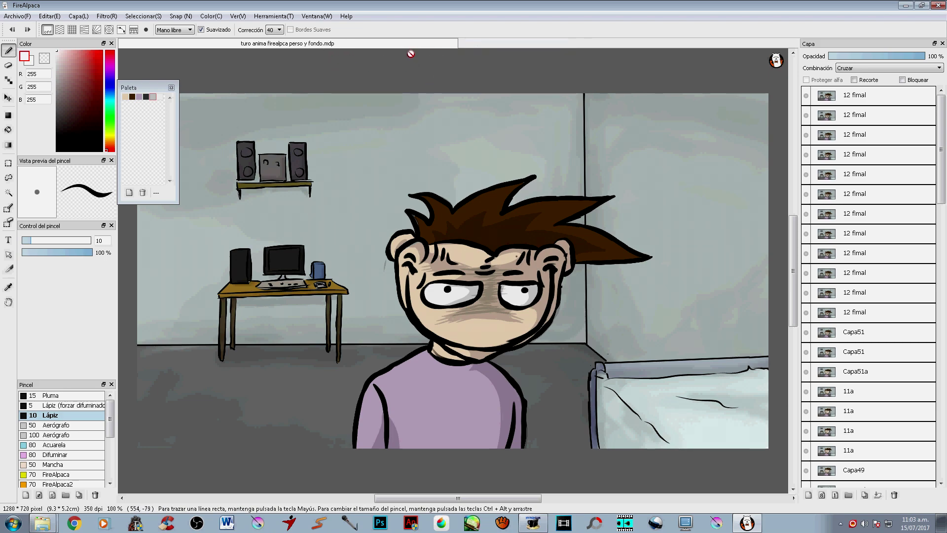
right_click(282, 43)
click(288, 52)
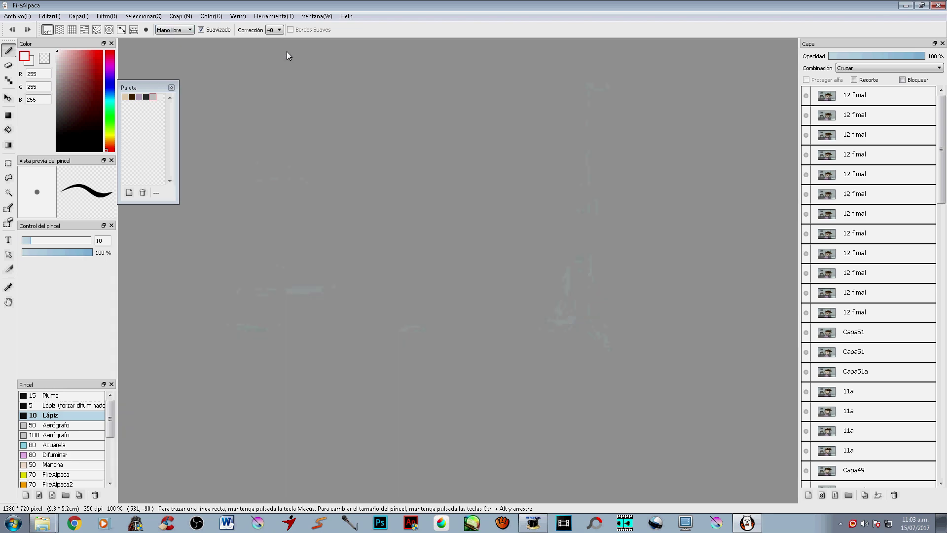
- Create a new 1280 × 720 pixel image at 350 dpi with a transparent background and an initial color layer
click(22, 16)
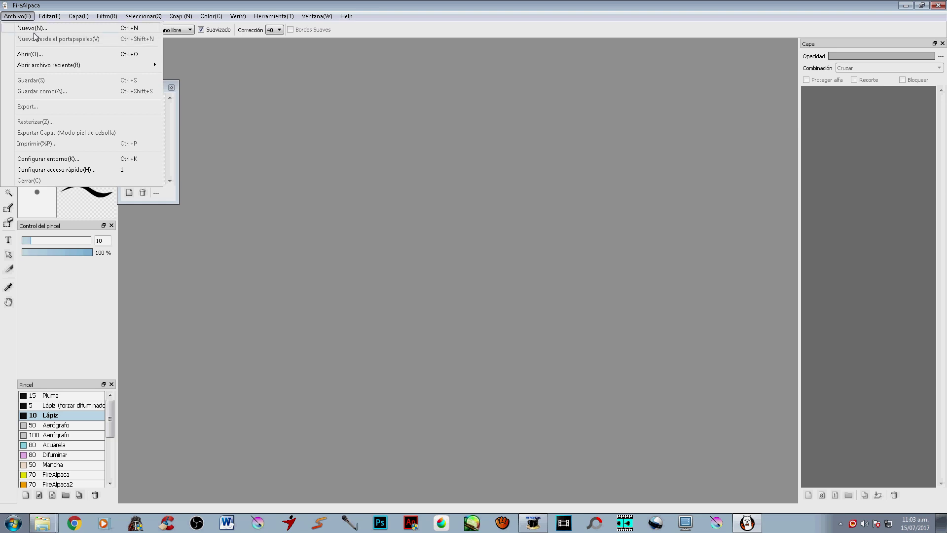
click(33, 29)
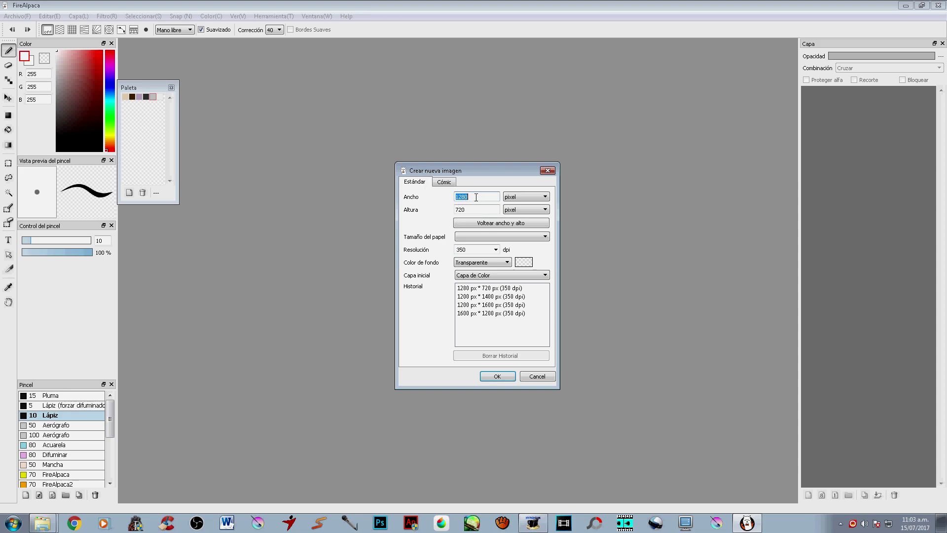
drag(470, 208, 455, 209)
drag(476, 209, 455, 196)
click(459, 210)
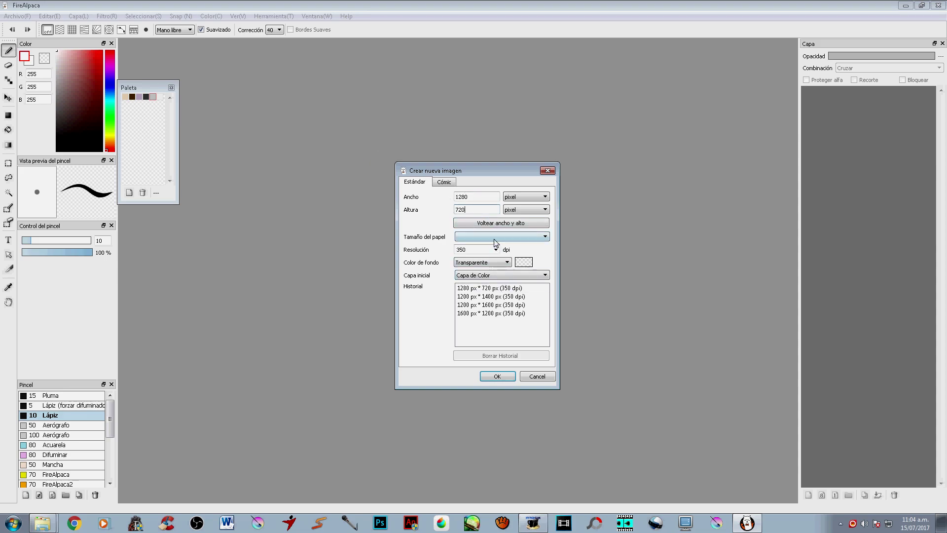
click(497, 377)
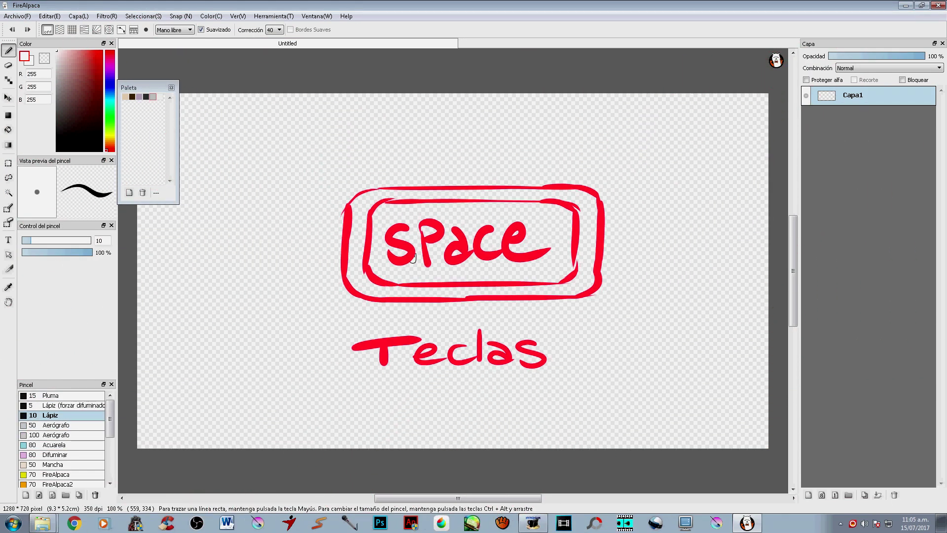
- Pan, zoom and slightly rotate the canvas view of the blank image
drag(413, 259, 408, 226)
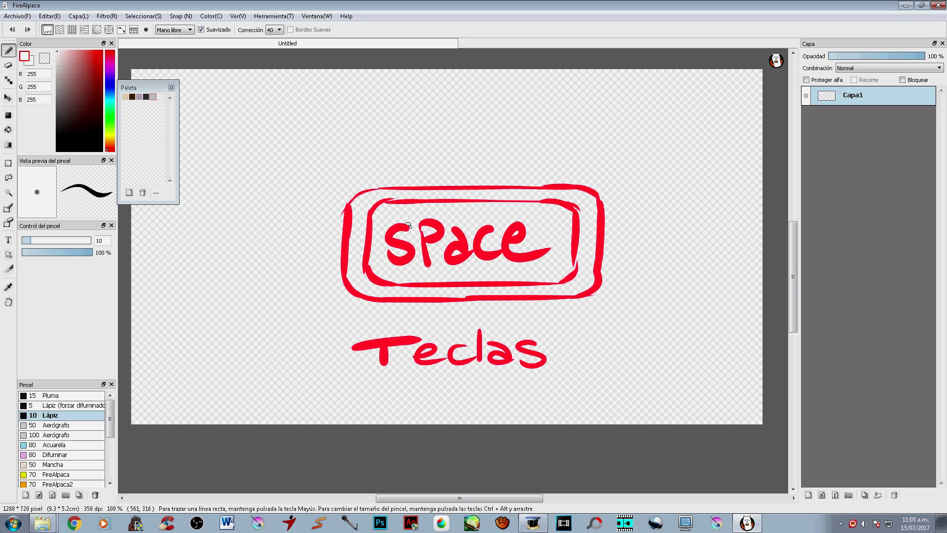
mouse_move(438, 195)
mouse_down()
mouse_move(437, 244)
mouse_move(492, 241)
mouse_move(419, 256)
mouse_move(480, 255)
mouse_move(437, 269)
mouse_move(442, 260)
mouse_move(520, 268)
mouse_move(460, 265)
mouse_move(474, 280)
mouse_up()
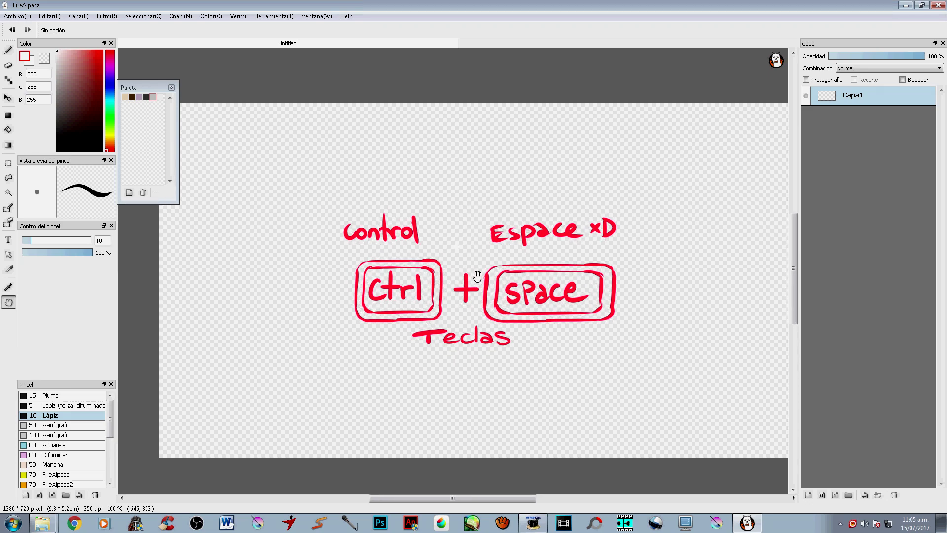
key(ctrl+space)
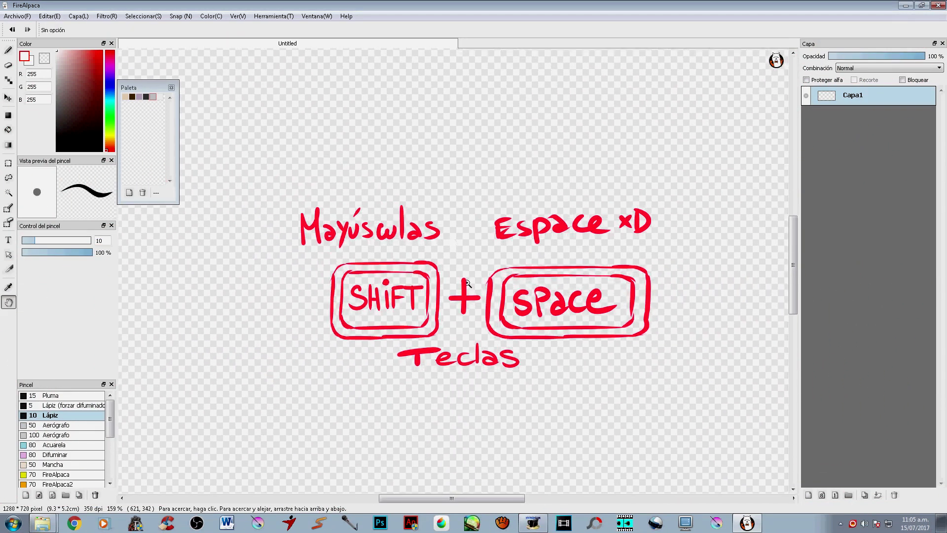
click(467, 258)
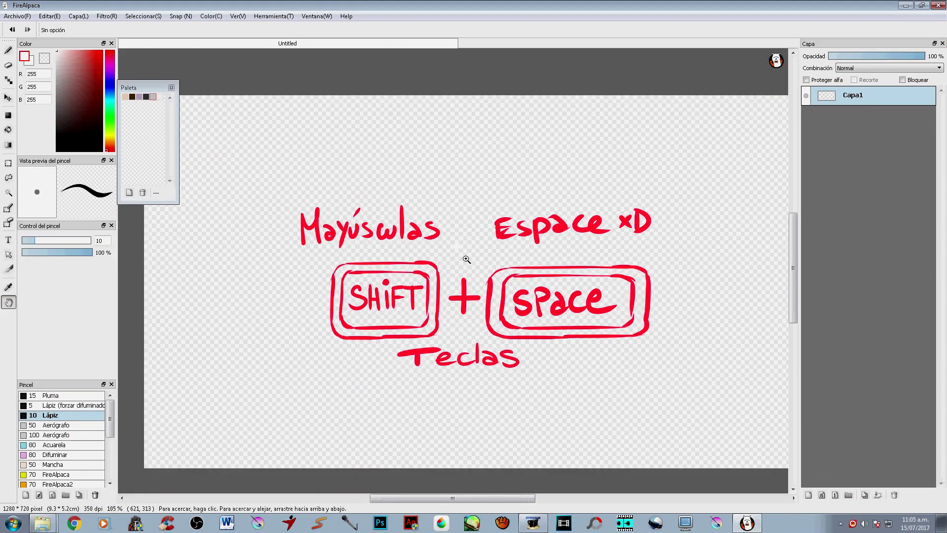
mouse_move(466, 258)
mouse_down()
mouse_move(465, 237)
mouse_move(465, 254)
mouse_up()
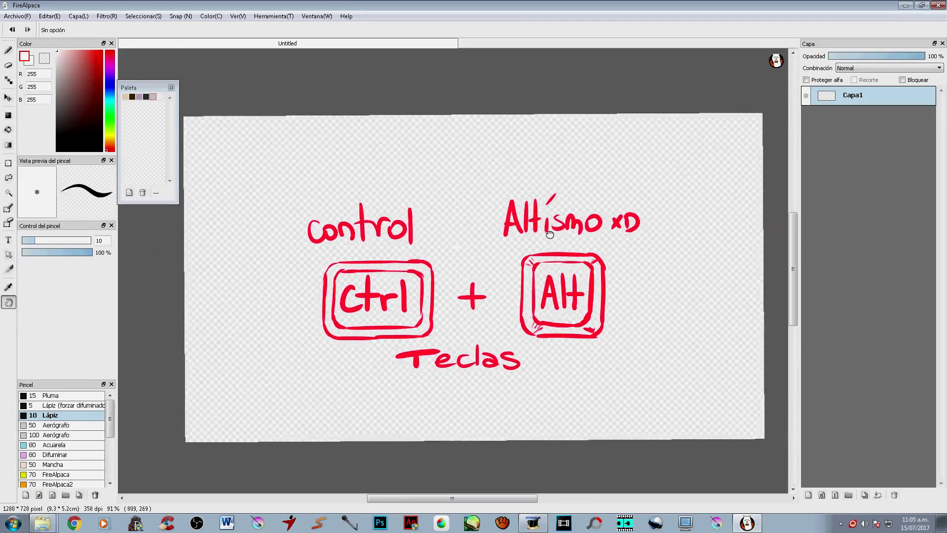
drag(549, 234, 536, 243)
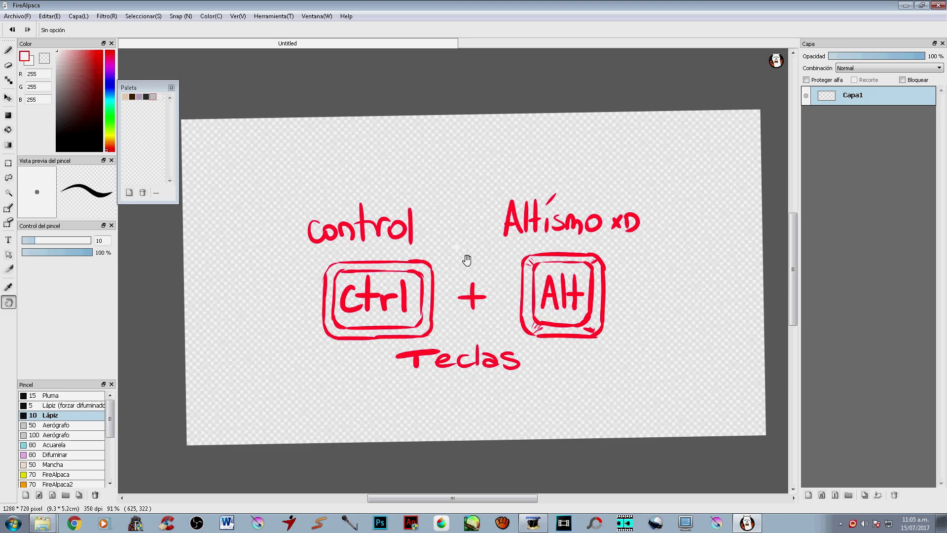
- Switch back to the Brush tool and set the Lápiz brush size to 10
key(b)
key(Delete)
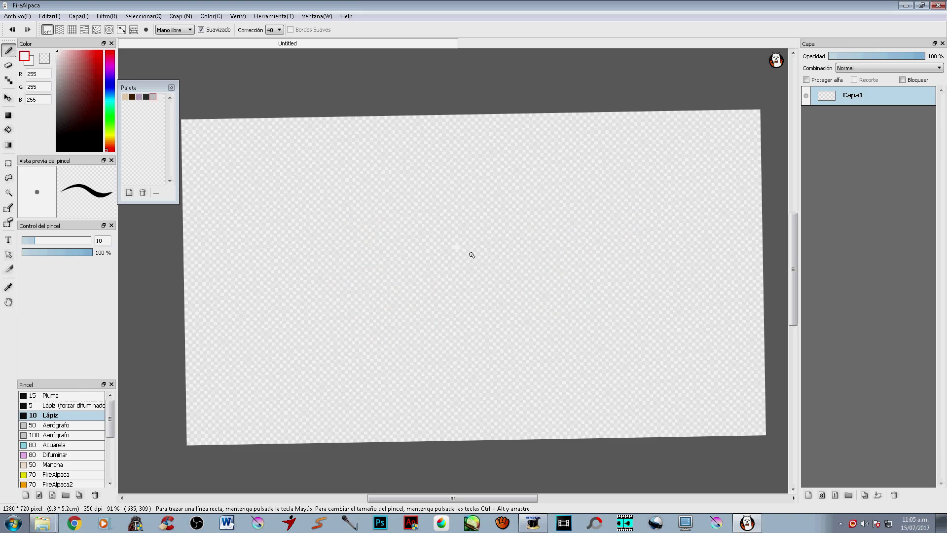
mouse_move(471, 256)
mouse_down()
mouse_move(612, 247)
mouse_move(506, 258)
mouse_up()
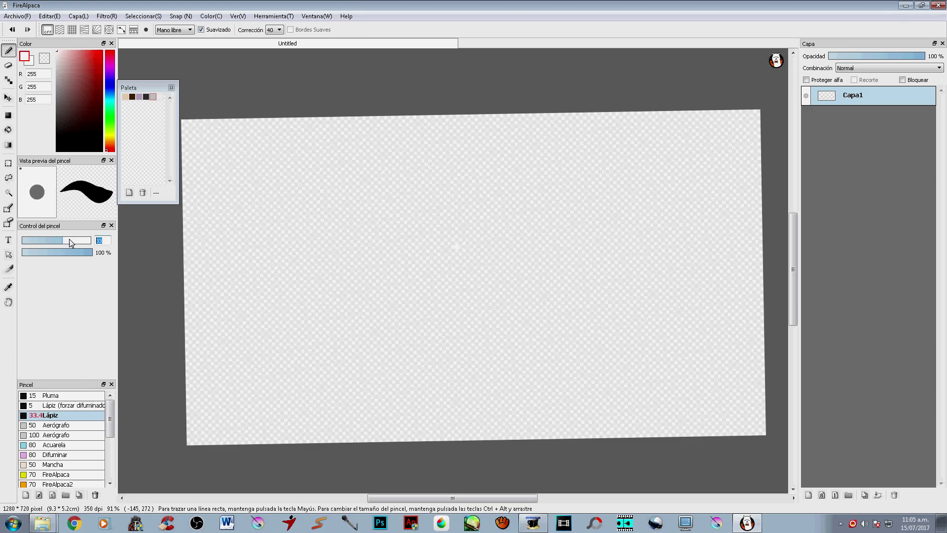
text(10)
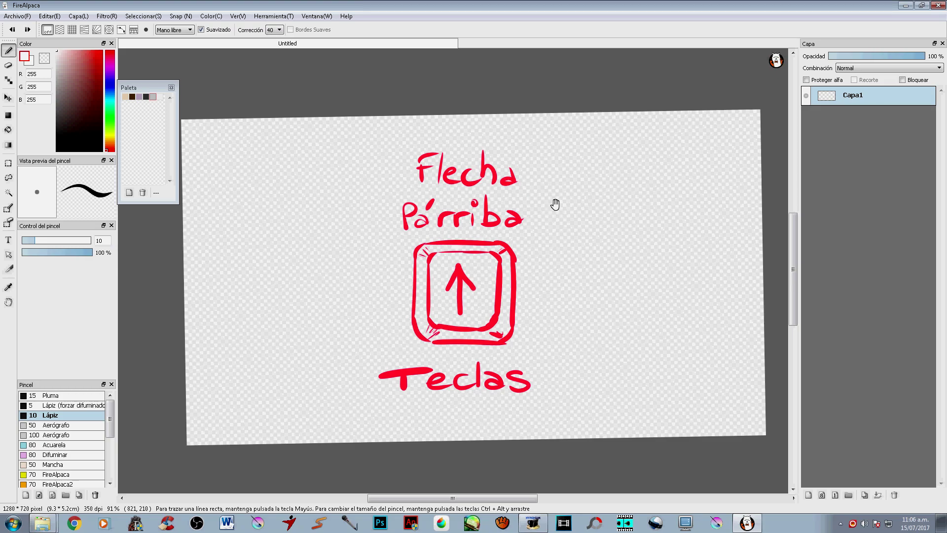
- Rotate the canvas view in both directions and reset it to its upright orientation
drag(555, 205, 558, 253)
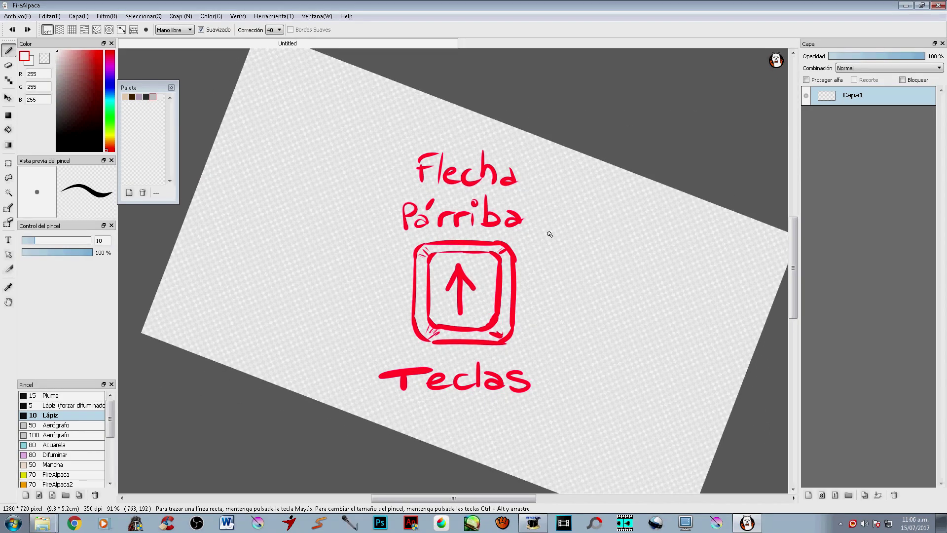
key(Up)
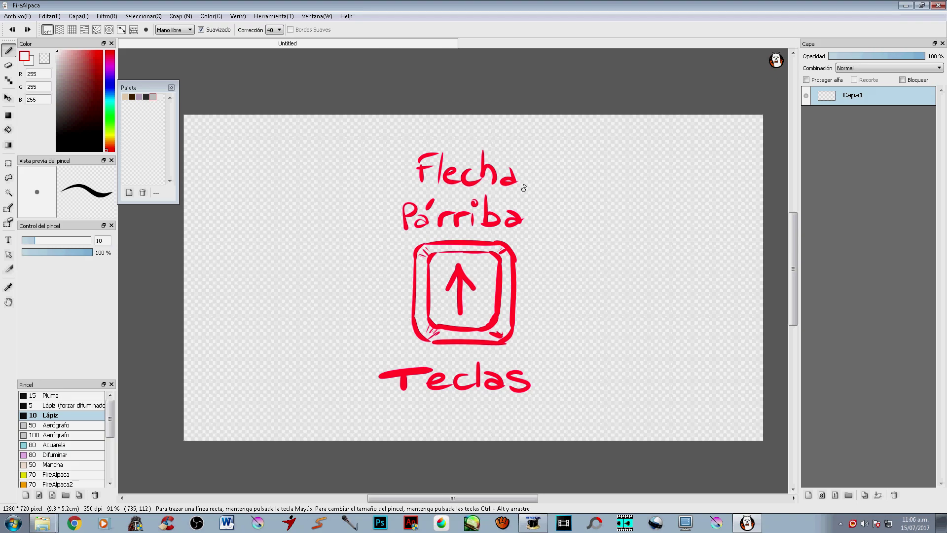
drag(547, 176, 549, 214)
key(ctrl+z)
key(Right)
key(Left)
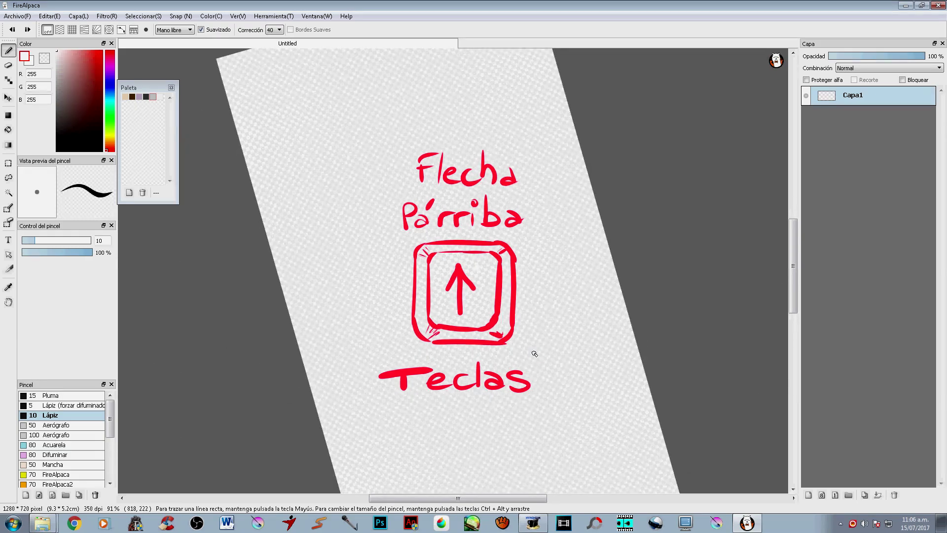
key(Left)
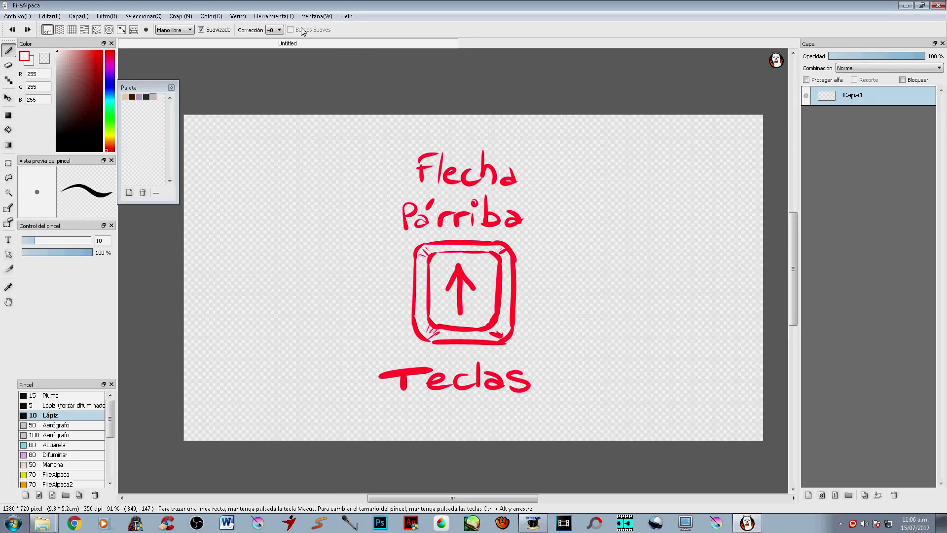
- Show the Navegador and Referencia panels in the workspace
click(314, 17)
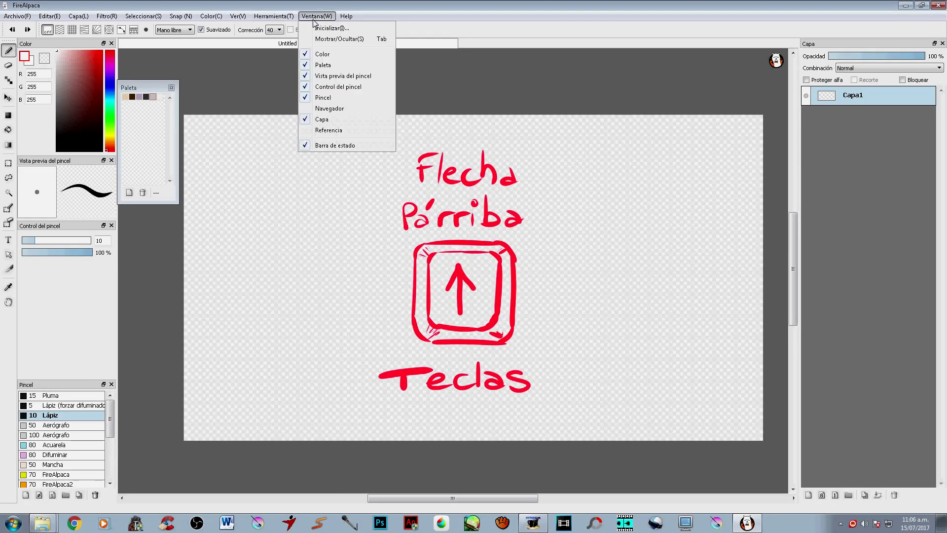
click(332, 109)
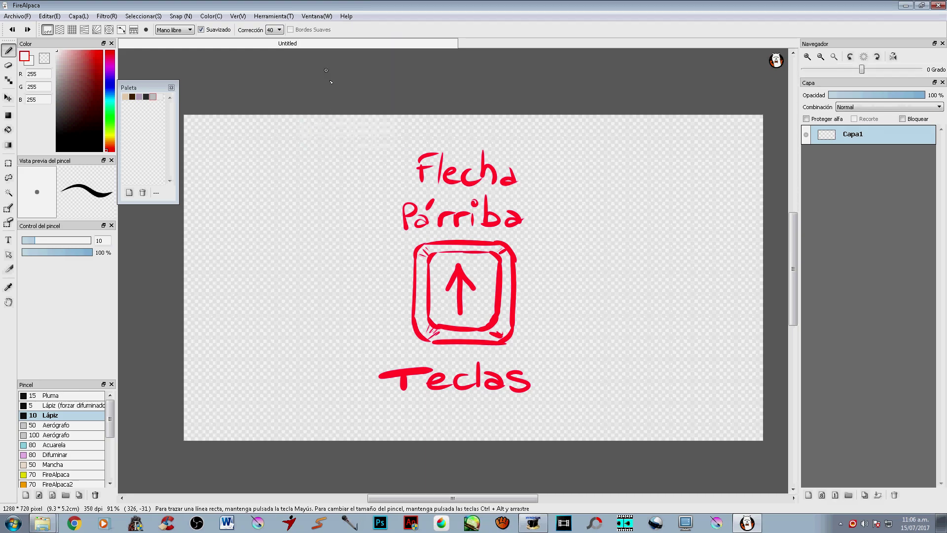
click(314, 18)
click(328, 131)
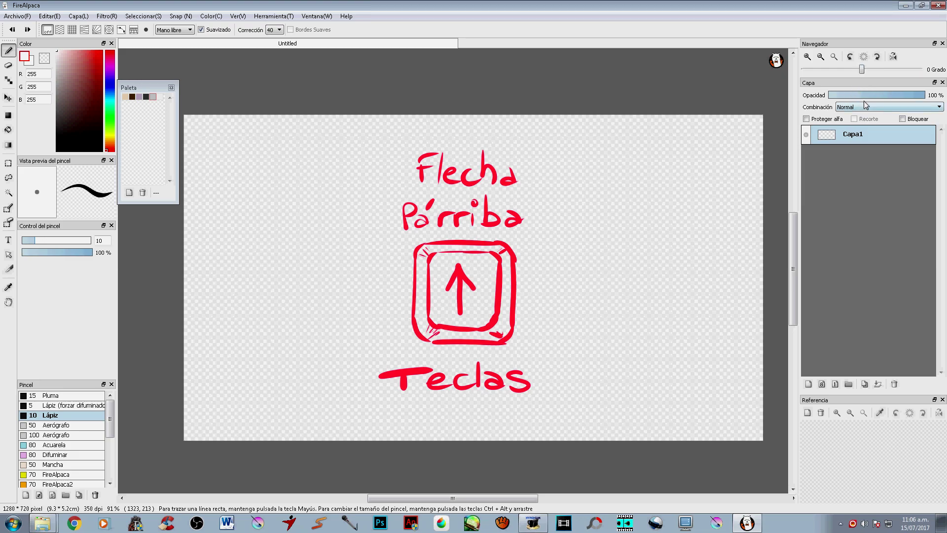
key(Delete)
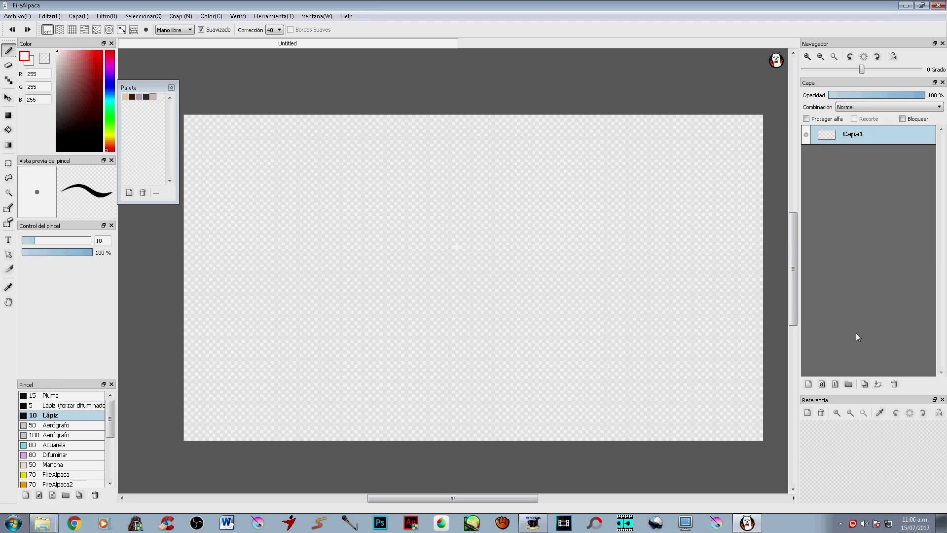
- Hide the Navegador and Referencia panels from the workspace
click(315, 17)
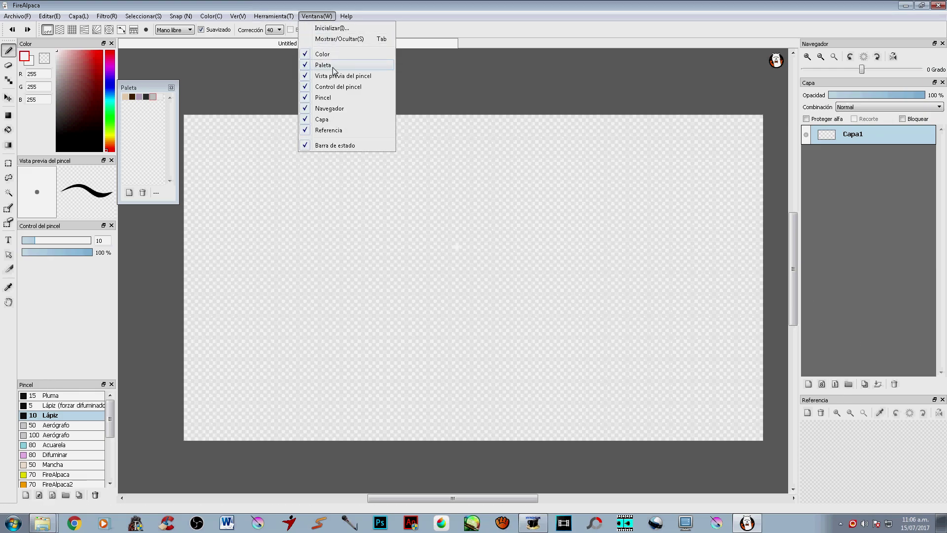
click(307, 112)
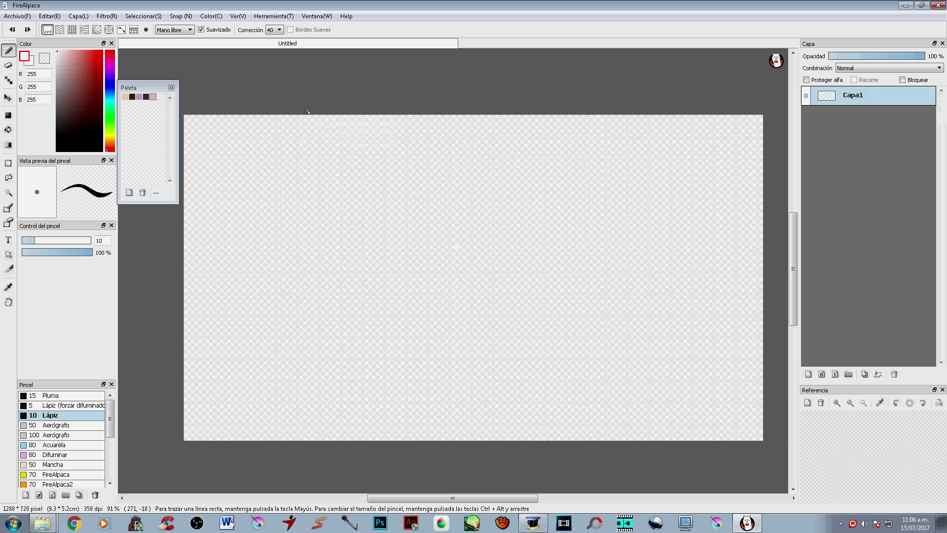
click(317, 18)
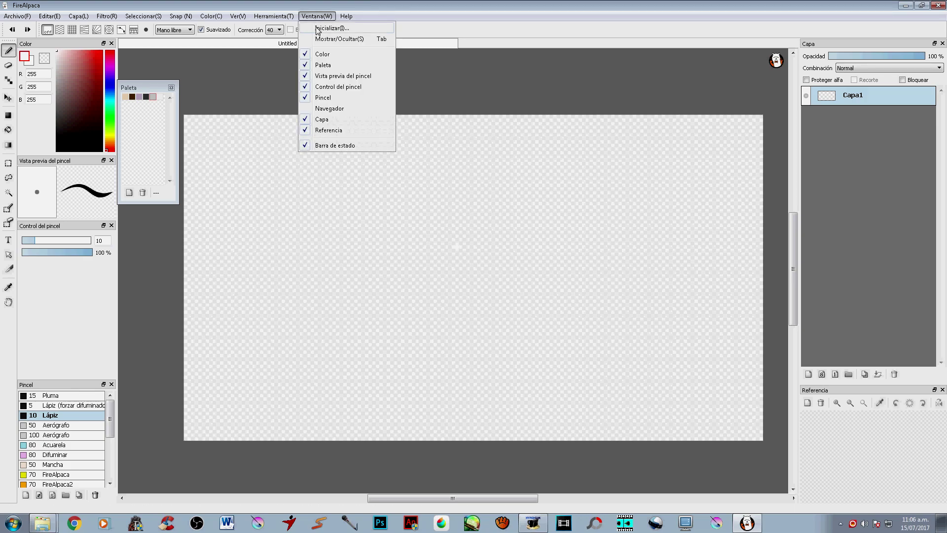
click(318, 133)
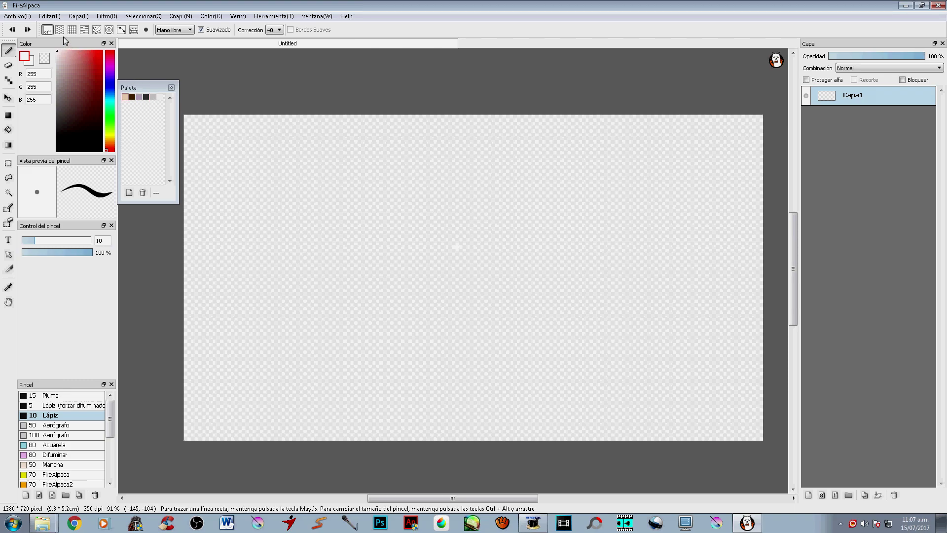
- Open the keyboard shortcut configuration and display the shortcuts of the Capa category
click(23, 18)
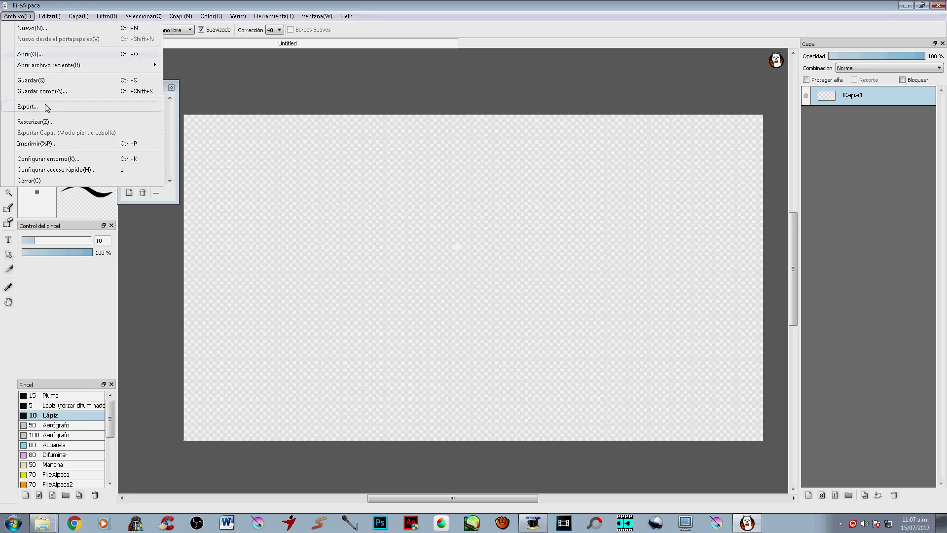
click(70, 170)
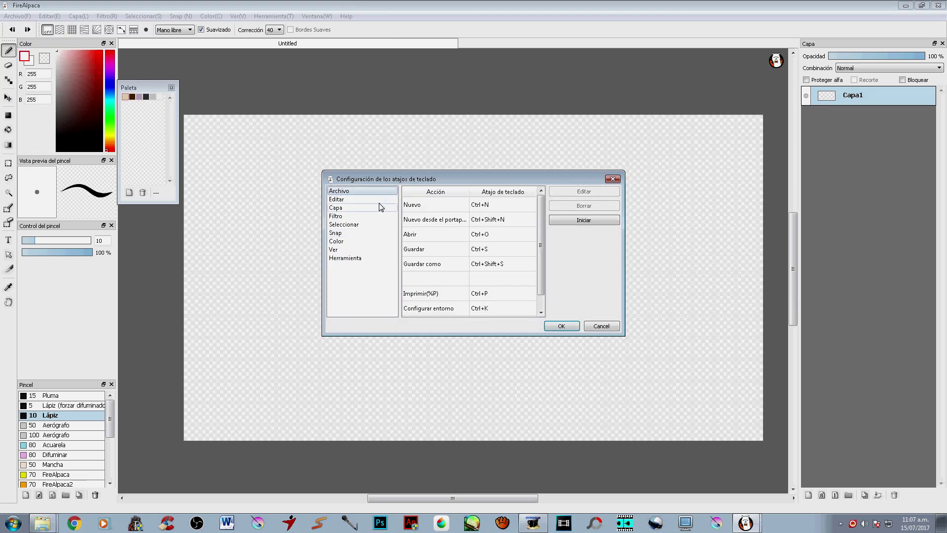
click(342, 209)
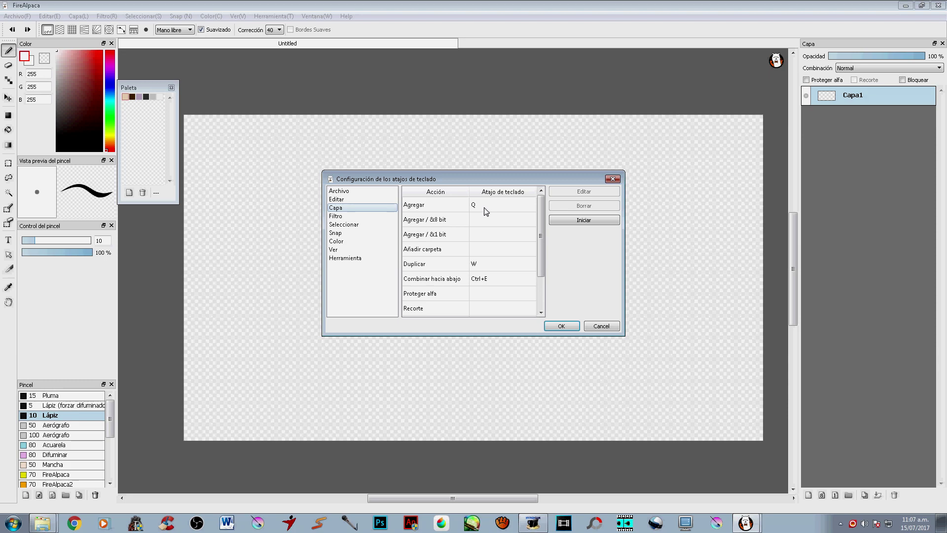
- Try to assign the Q key as the shortcut for the Capa action Agregar
click(449, 209)
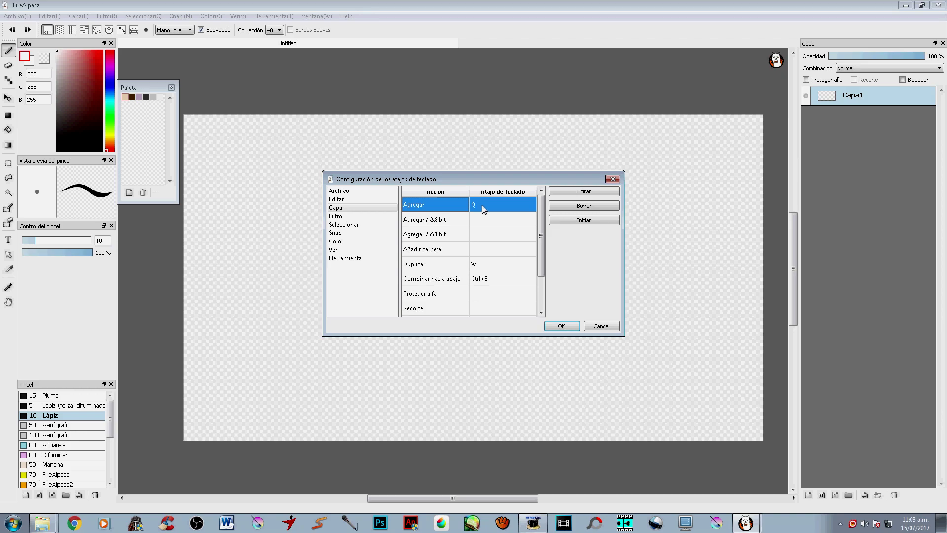
click(570, 191)
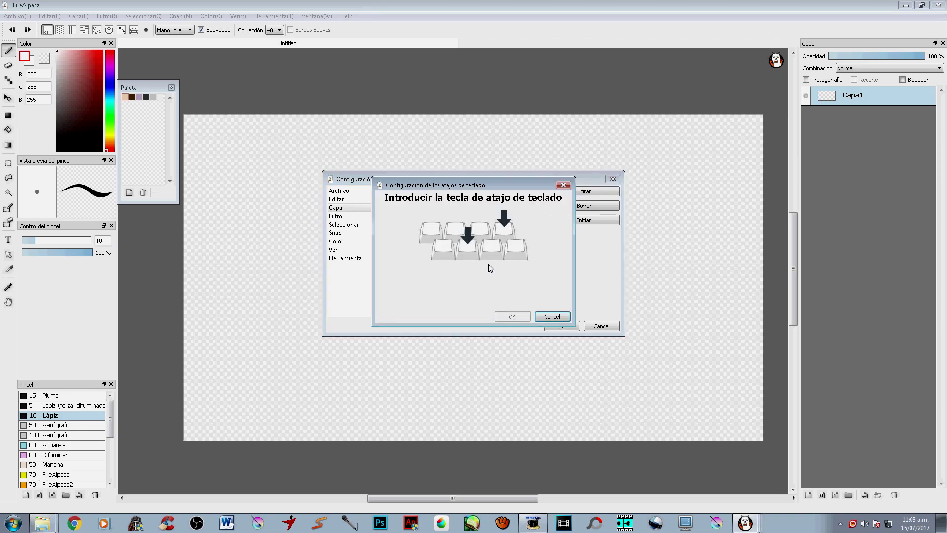
key(q)
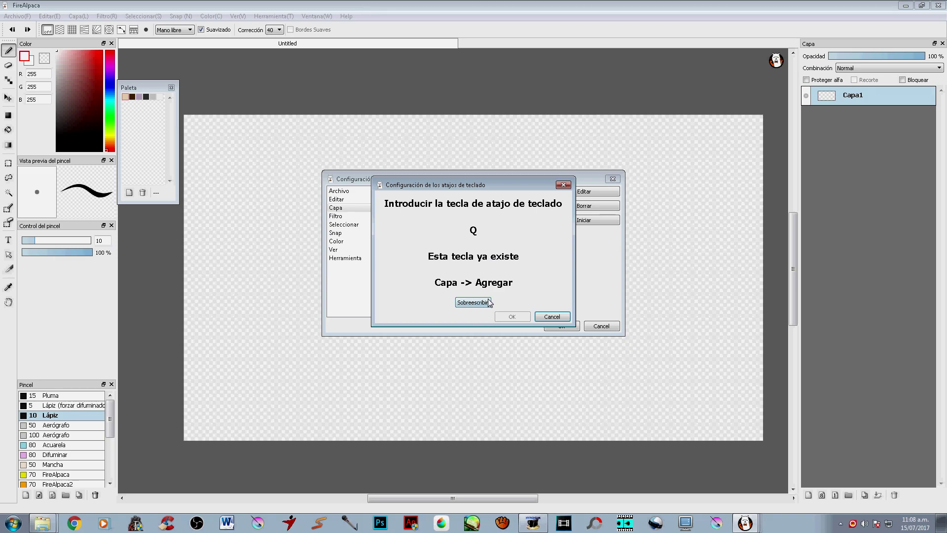
click(544, 316)
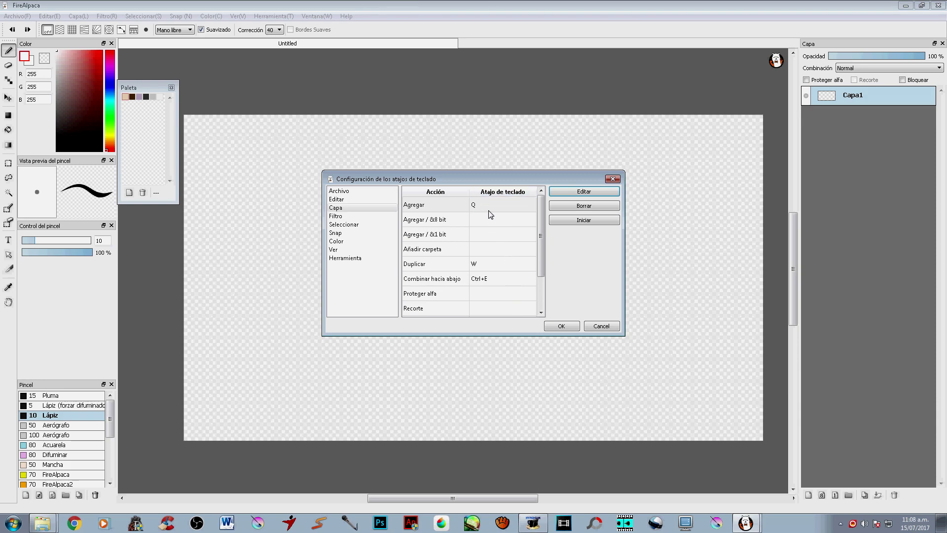
- Review the shortcuts in the Capa category, including Agregar, Duplicar, Combinar hacia abajo and the remaining actions further down
click(439, 209)
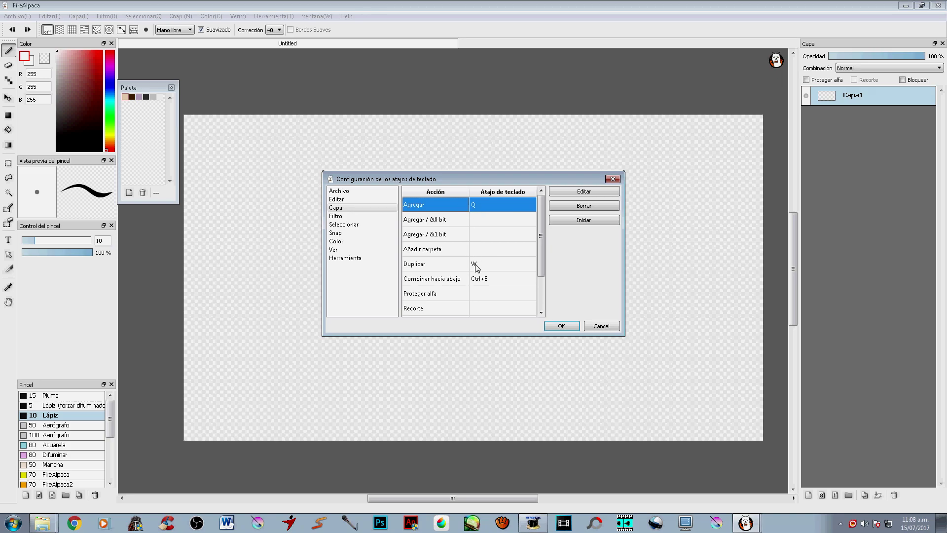
click(443, 269)
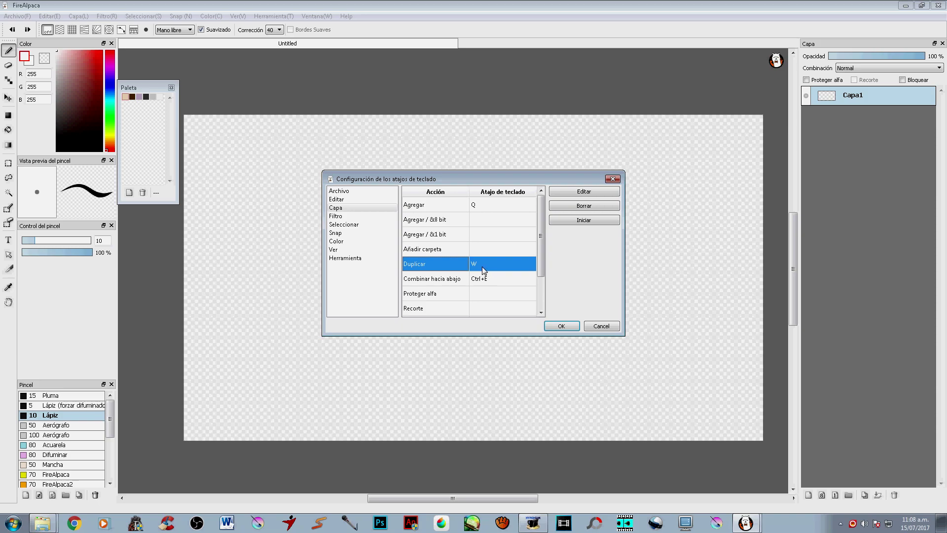
click(459, 284)
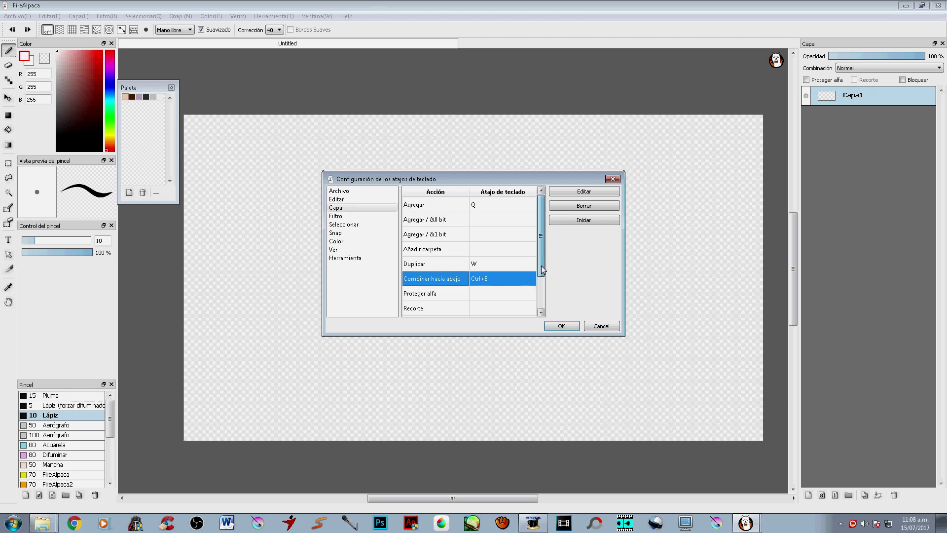
drag(541, 266, 544, 291)
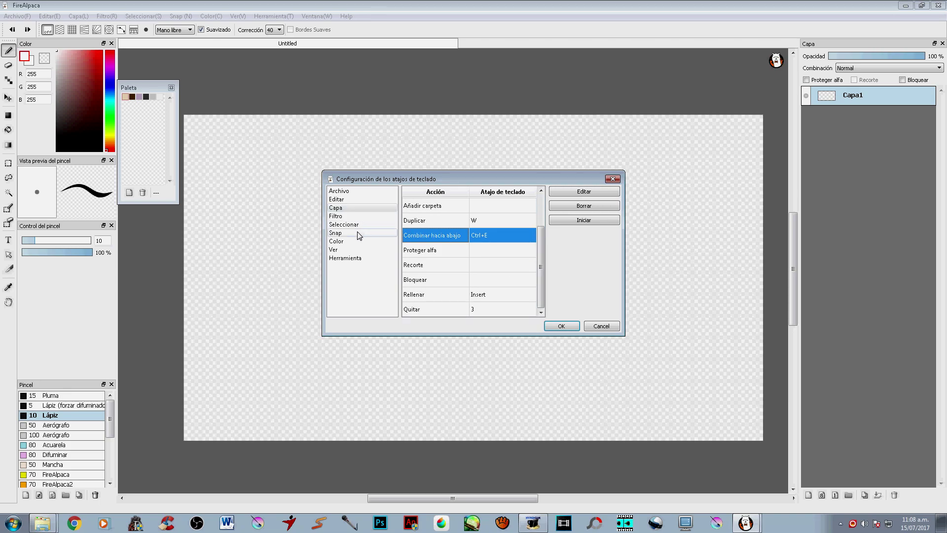
- Review the Seleccionar category's shortcuts for Quitar selección, Invertir, Expandir and Transformar
click(347, 225)
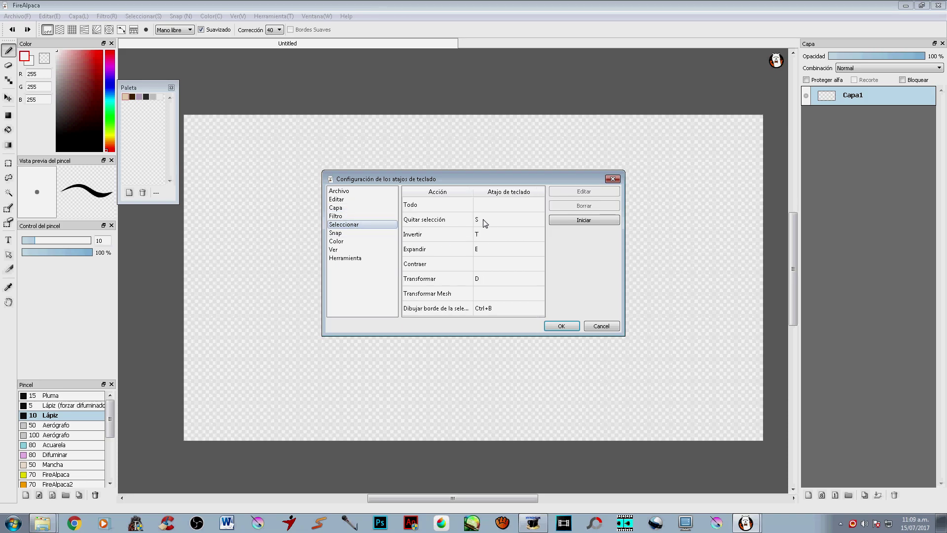
click(476, 220)
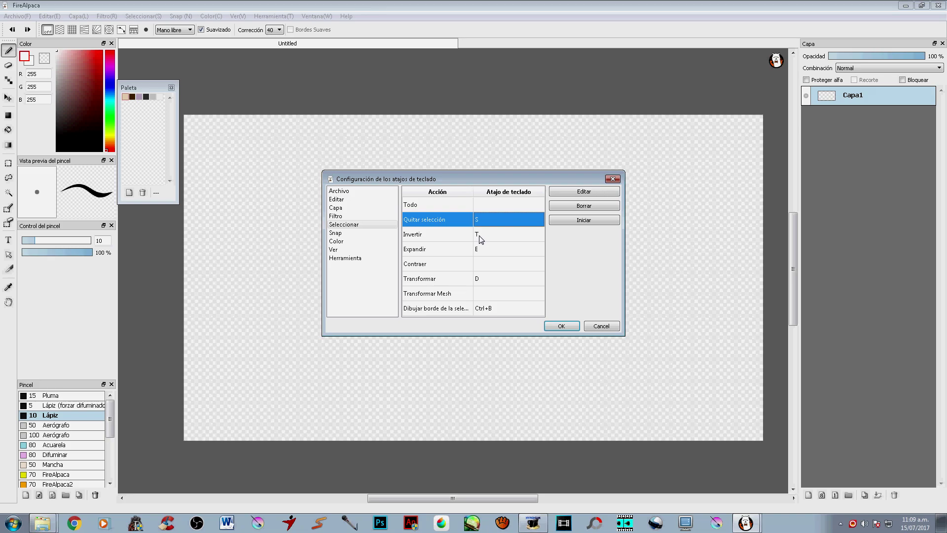
click(479, 237)
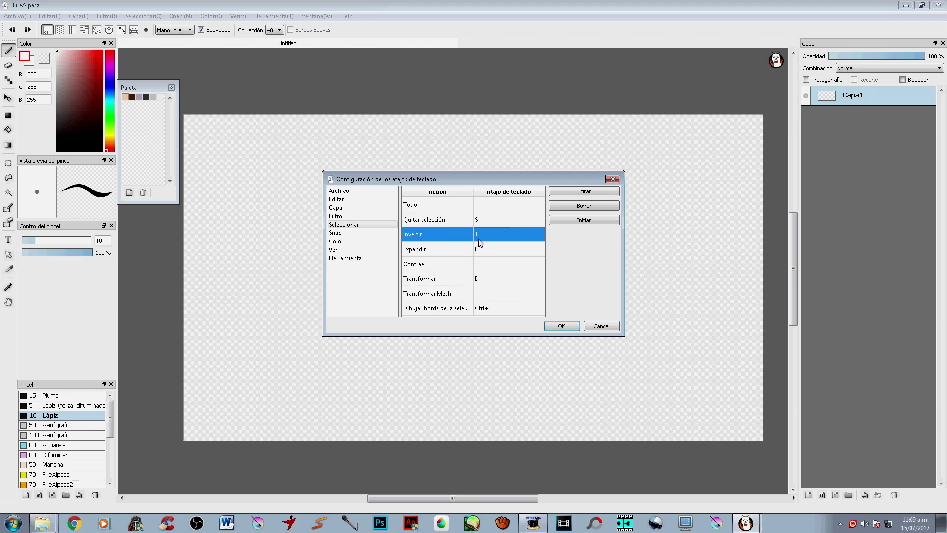
click(487, 253)
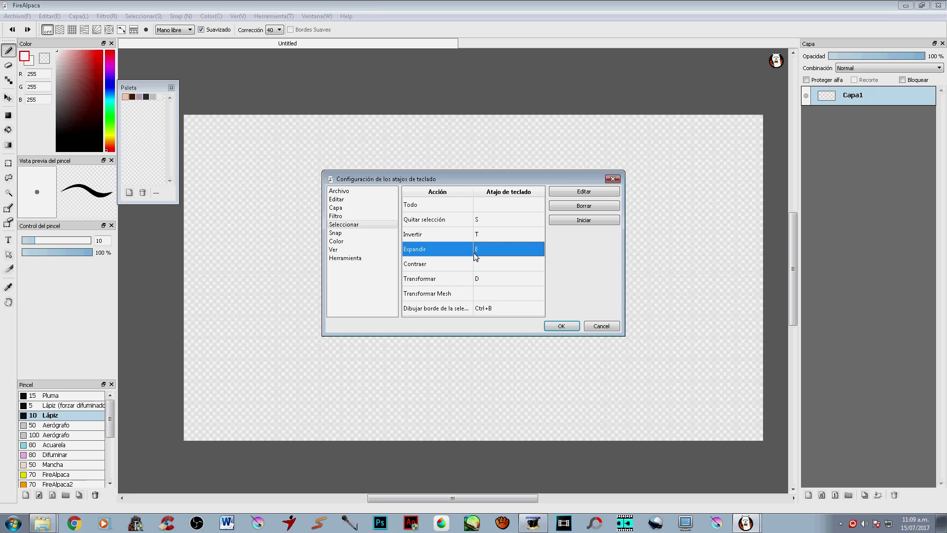
click(479, 281)
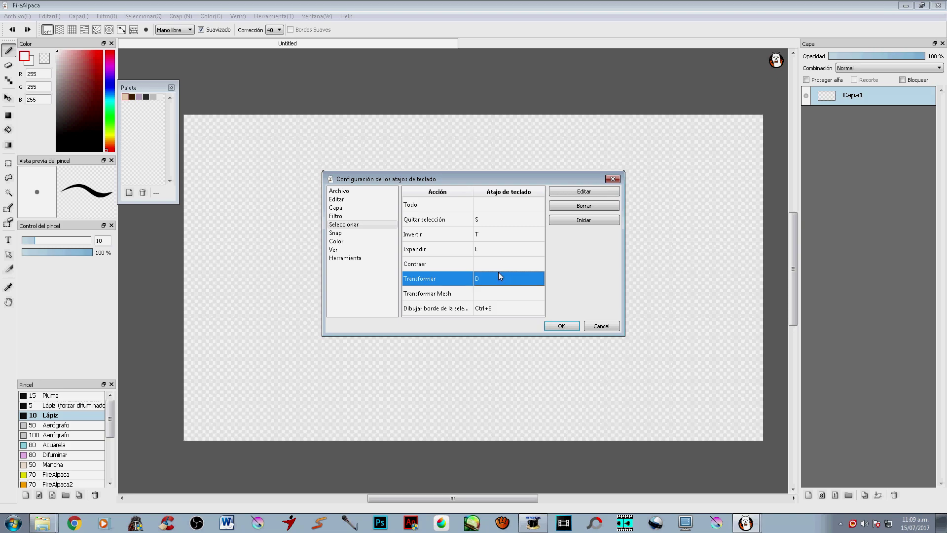
- Review the shortcut for Intercambiar in the Color category and those for Modo de Piel de Cebolla and Reproducción automática in Ver
click(366, 243)
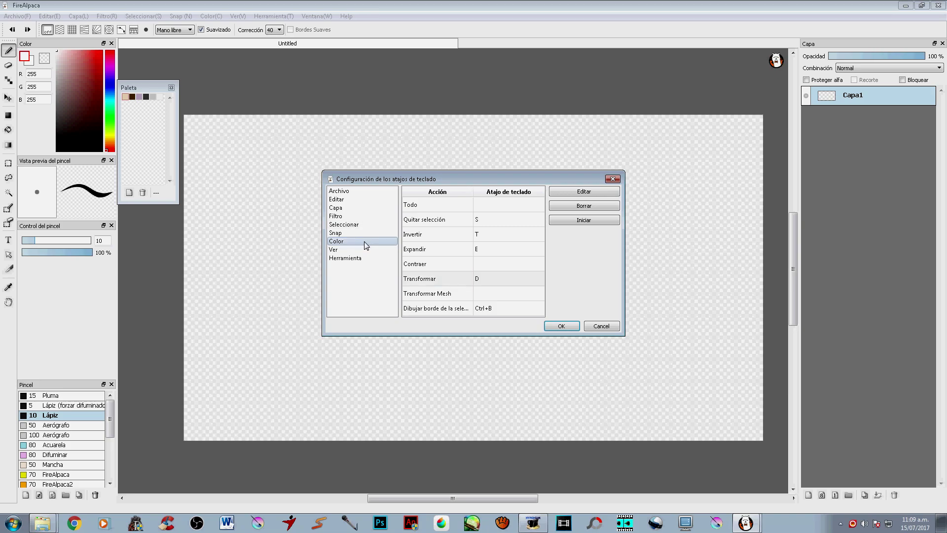
click(458, 227)
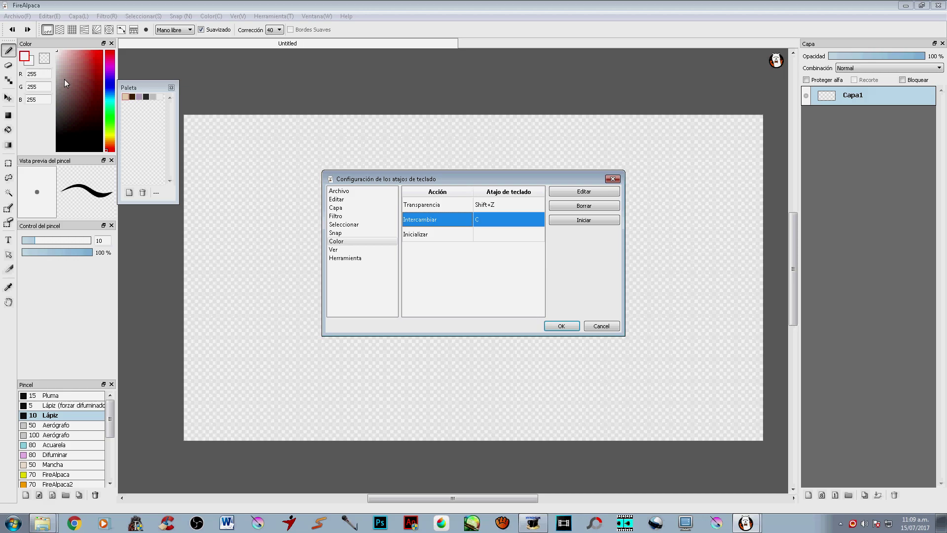
click(358, 251)
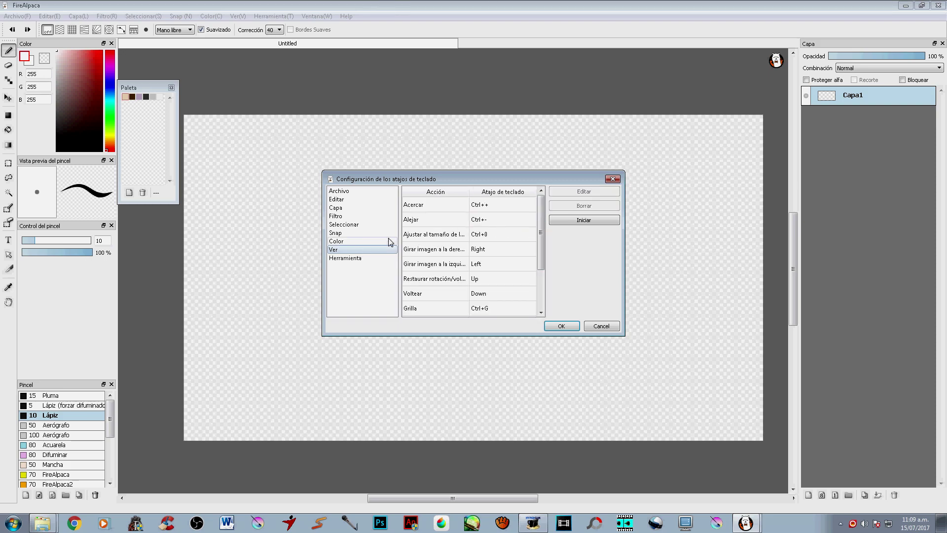
drag(541, 224, 542, 283)
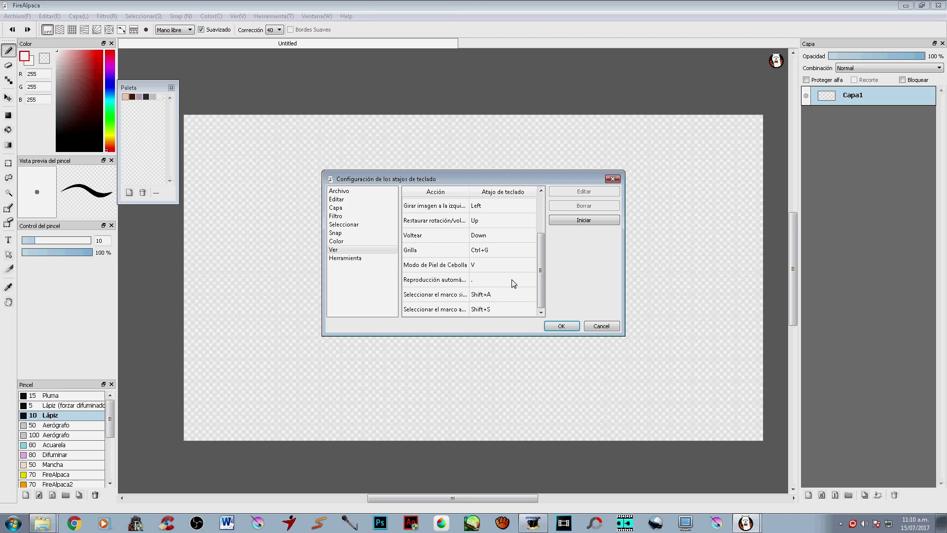
click(474, 267)
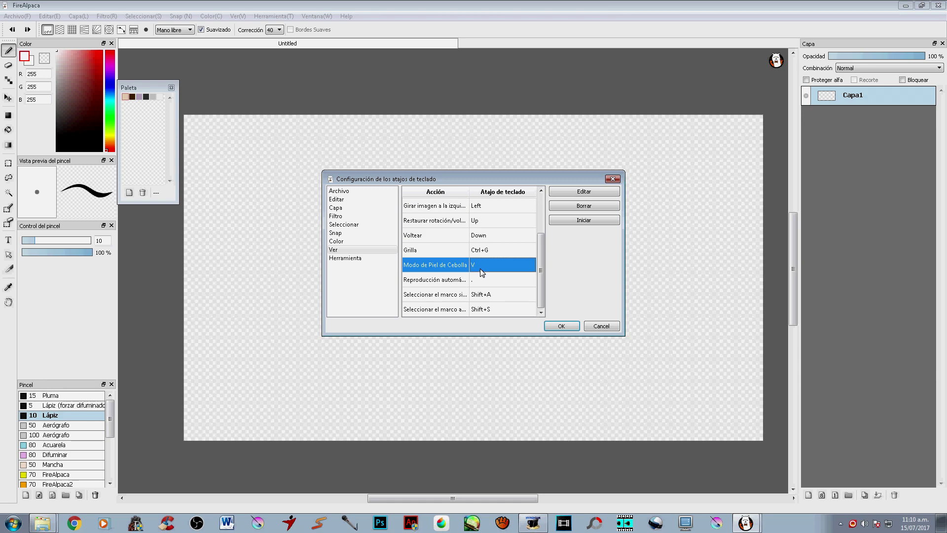
click(481, 281)
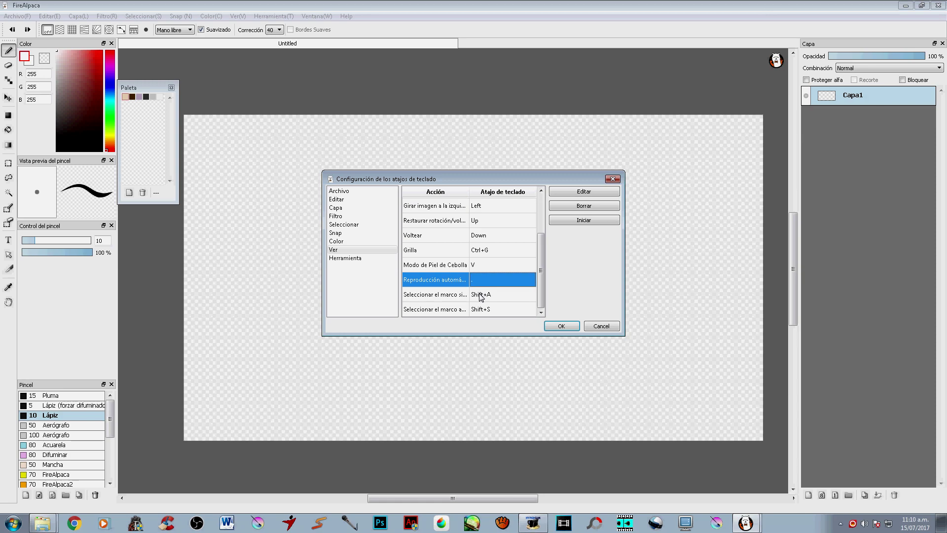
- Widen the shortcut configuration dialog, review the shortcuts for selecting the next and previous frame, and accept the dialog
click(457, 301)
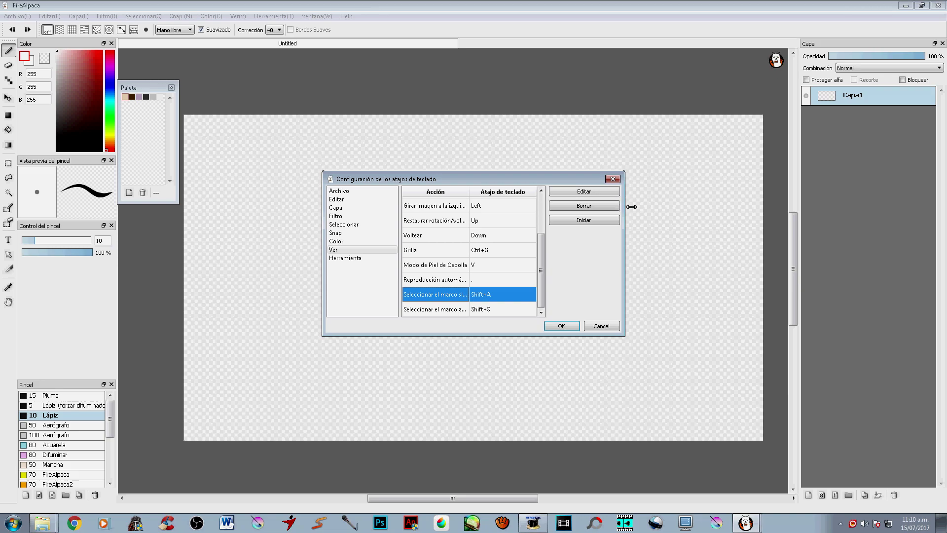
drag(631, 206, 721, 207)
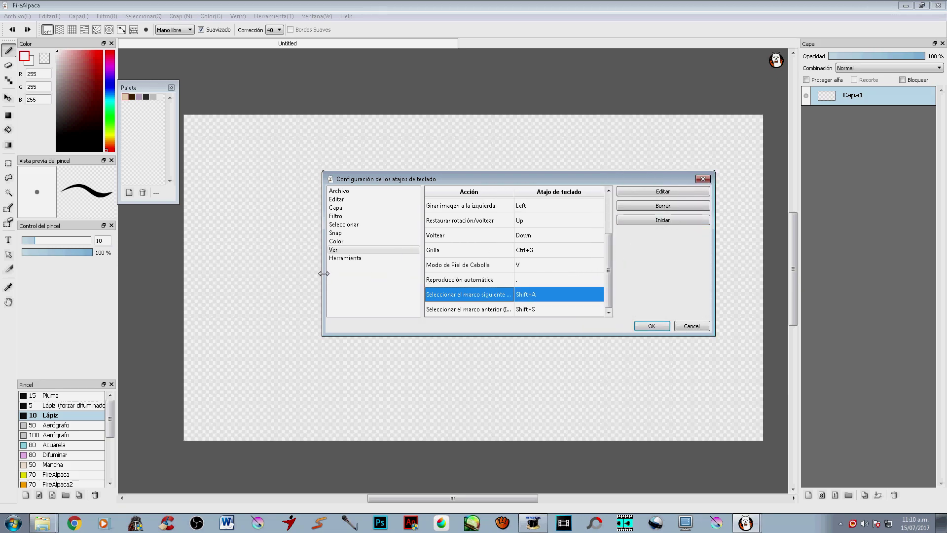
drag(323, 273, 233, 273)
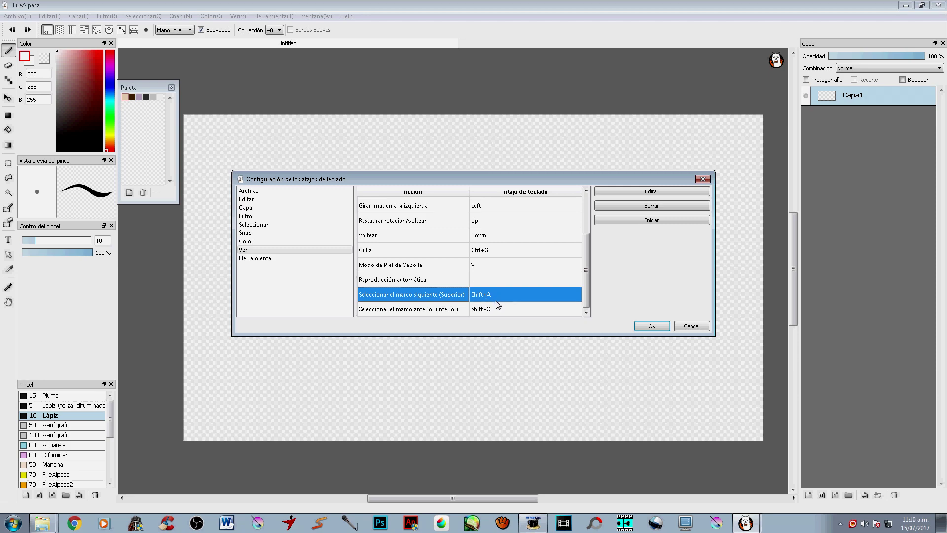
click(454, 311)
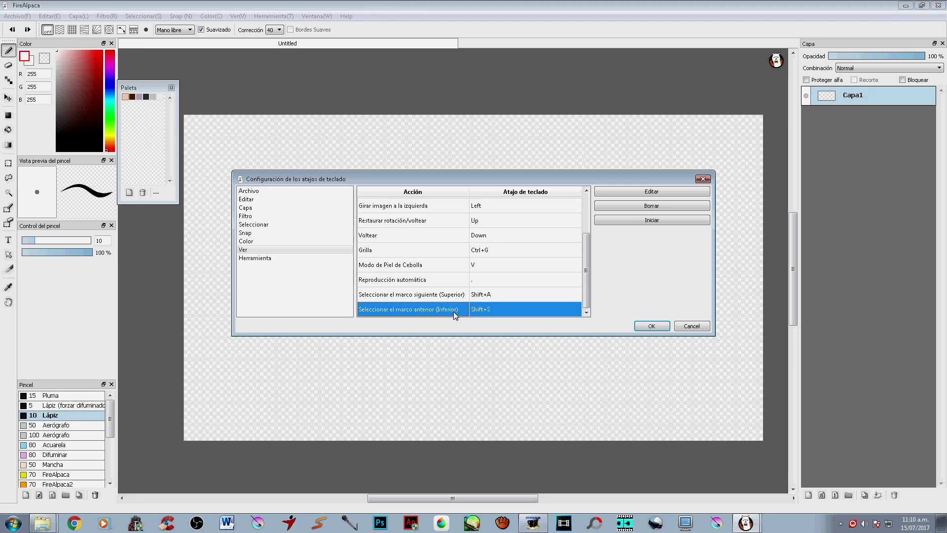
click(469, 298)
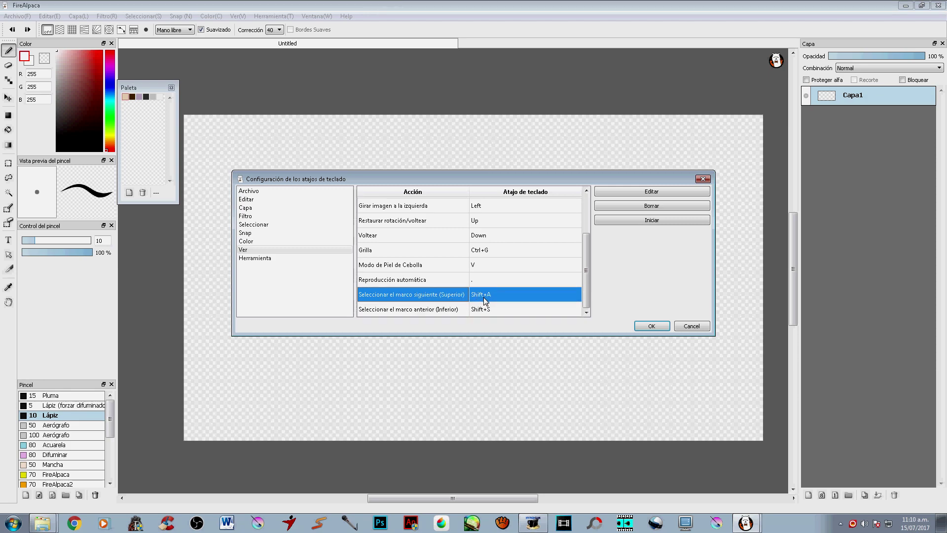
click(453, 311)
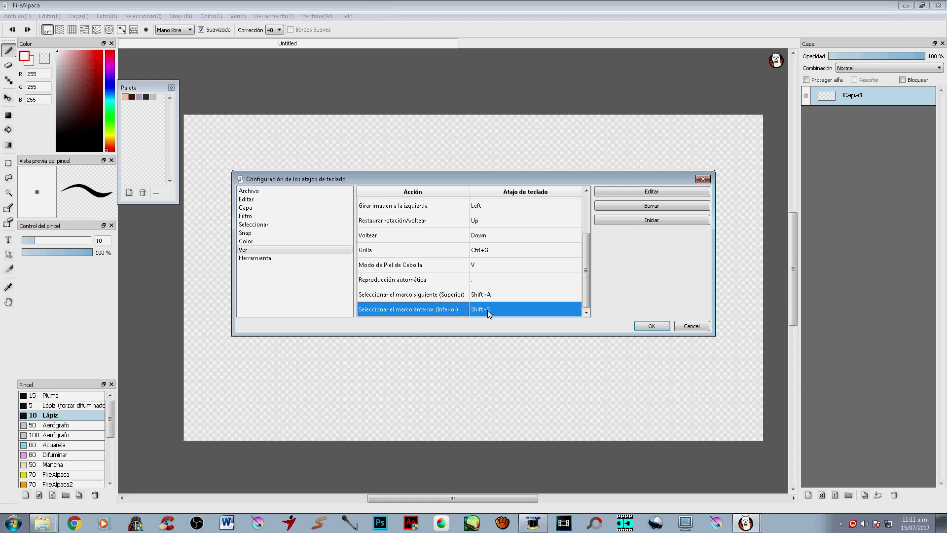
click(652, 324)
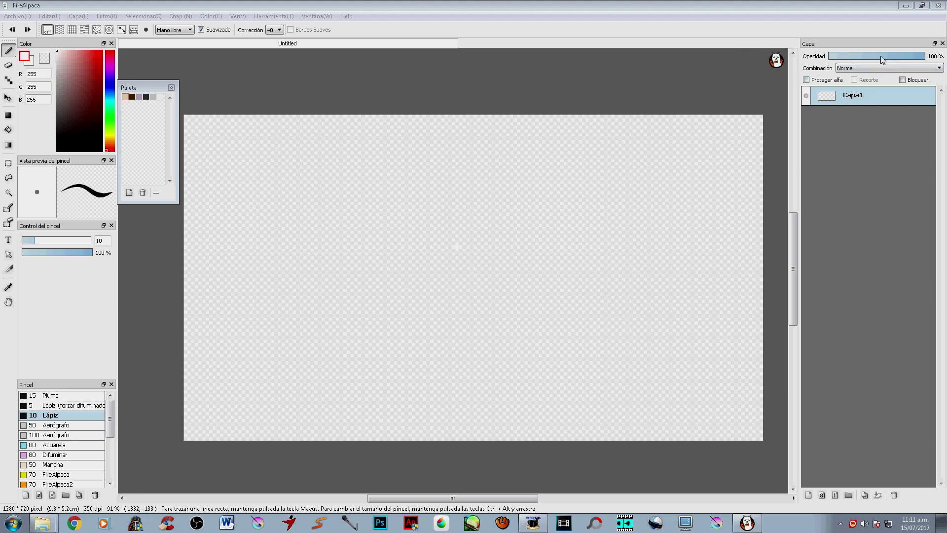
- Rename the layer Capa1 to f1
click(844, 101)
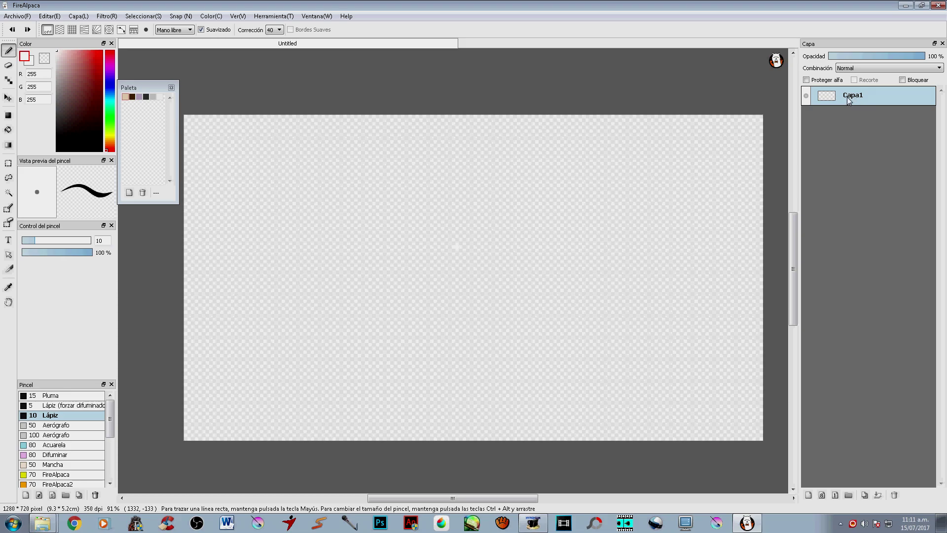
double_click(846, 98)
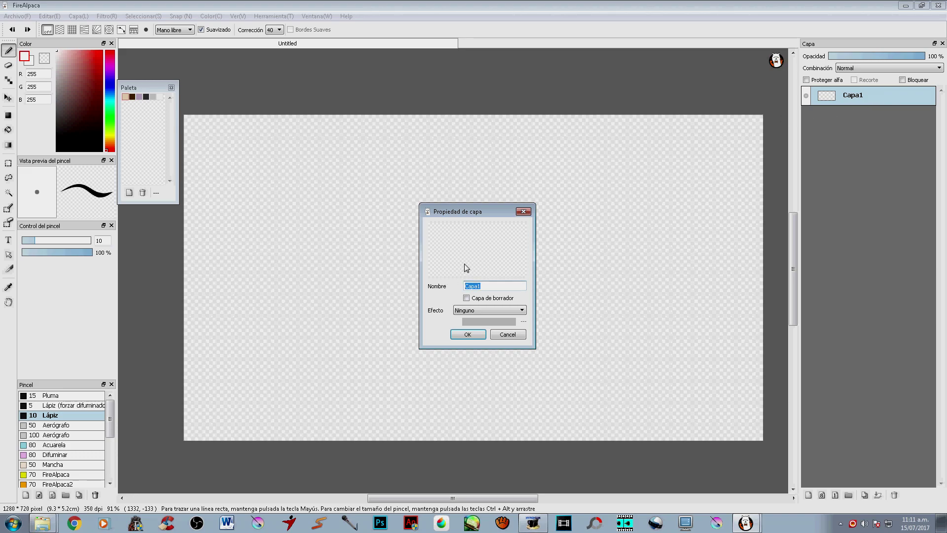
text(f1)
click(473, 336)
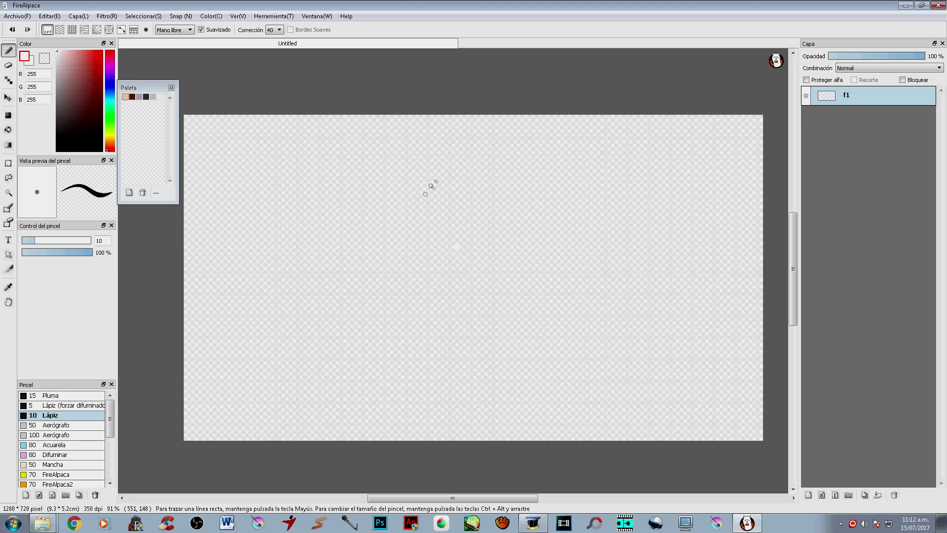
- Set the drawing color to black (R 0, G 0, B 0) and undo the white test stroke made on layer f1
drag(415, 191, 485, 228)
click(57, 151)
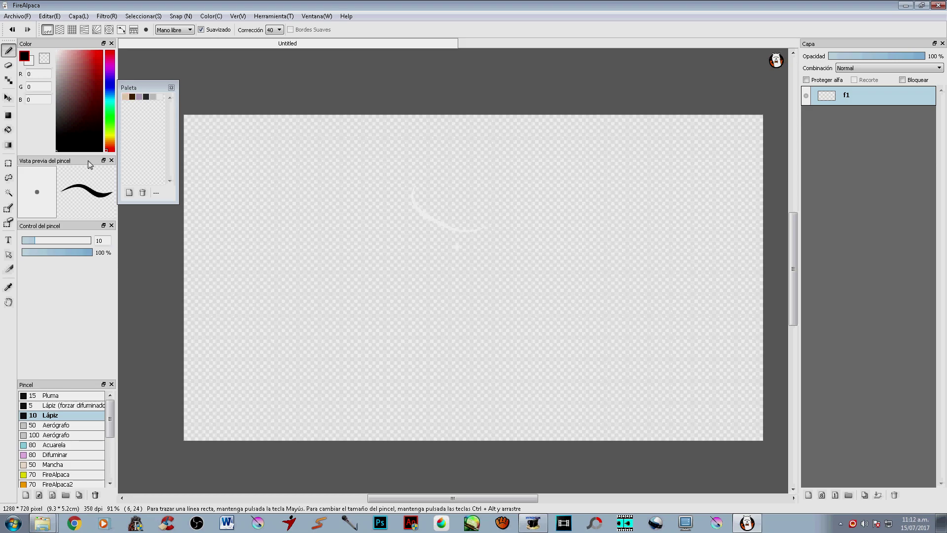
key(ctrl+z)
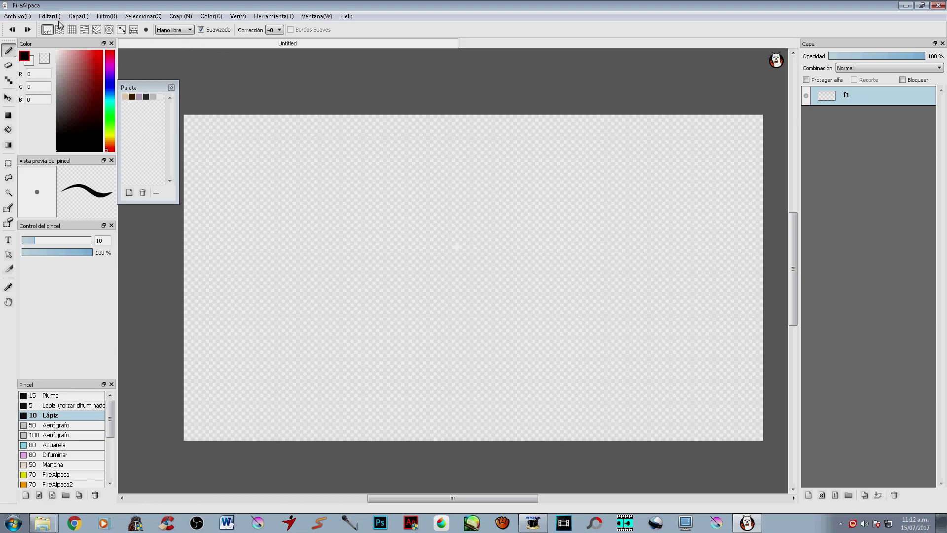
- Open the animation document "turo anima firealpca" from the tutorial animaciones folder
click(20, 16)
click(31, 56)
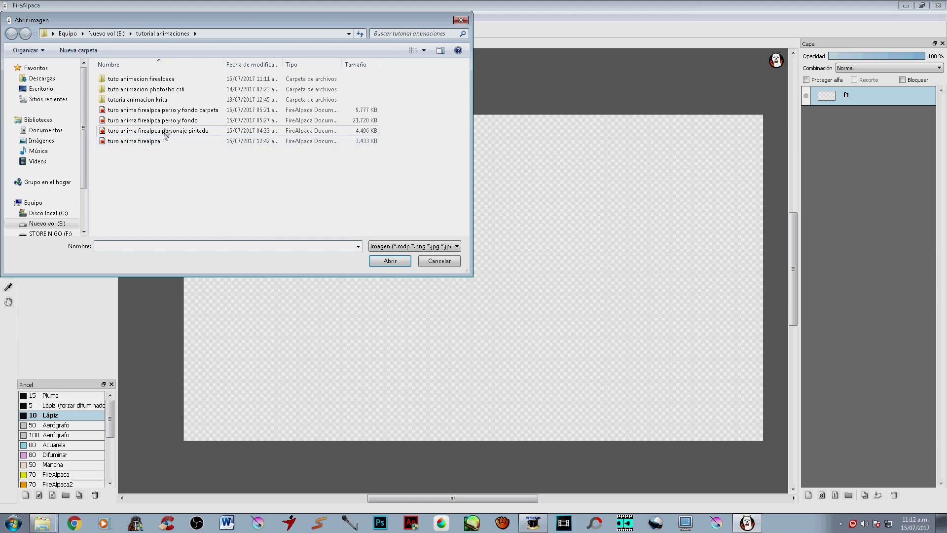
click(162, 142)
click(394, 265)
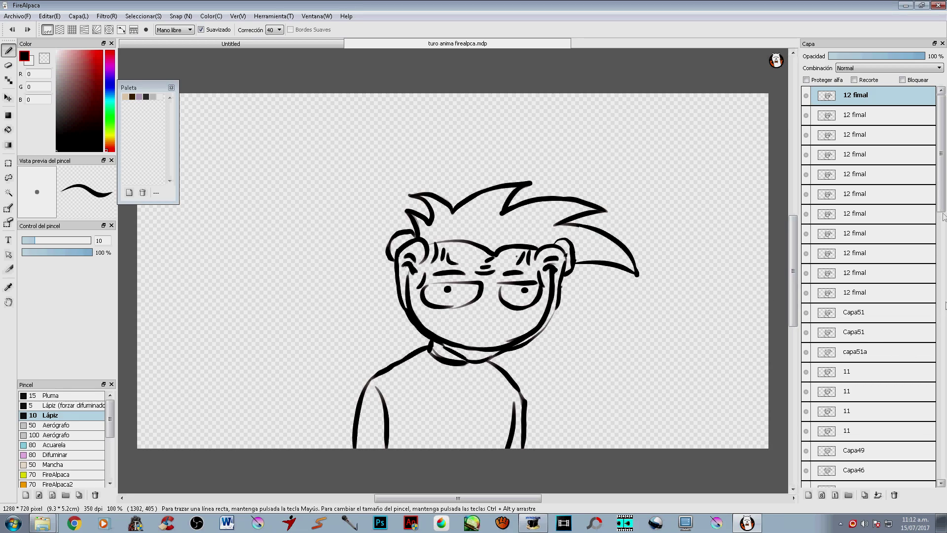
- Examine the frame layers at the bottom of the animation's layer stack, including layer 2, and return to the Untitled canvas
drag(941, 212, 943, 476)
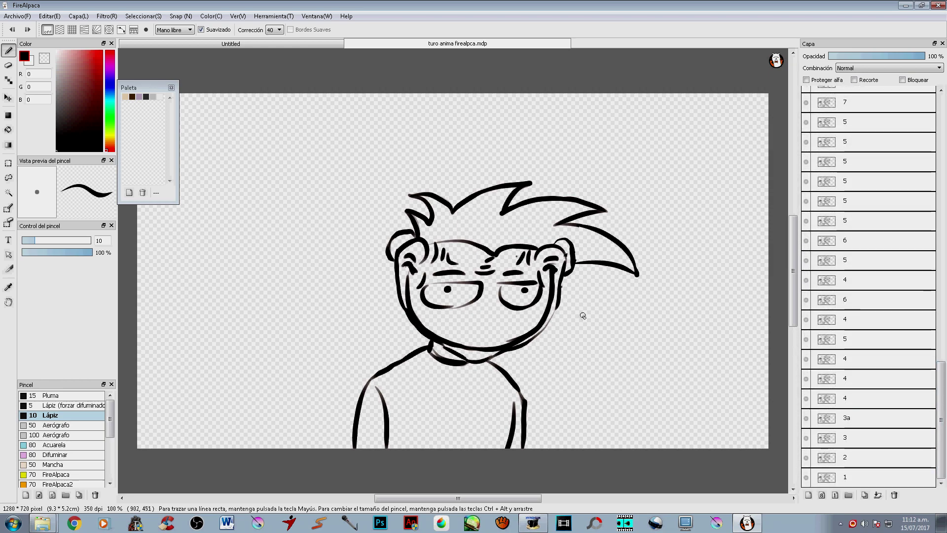
mouse_move(941, 424)
mouse_down()
mouse_move(944, 318)
mouse_move(942, 415)
mouse_up()
click(904, 401)
click(900, 438)
click(898, 460)
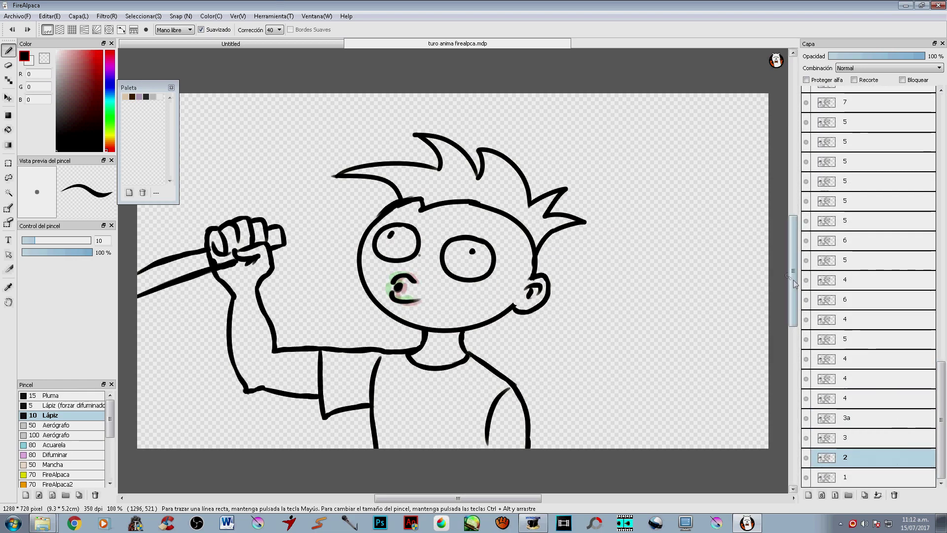
click(253, 45)
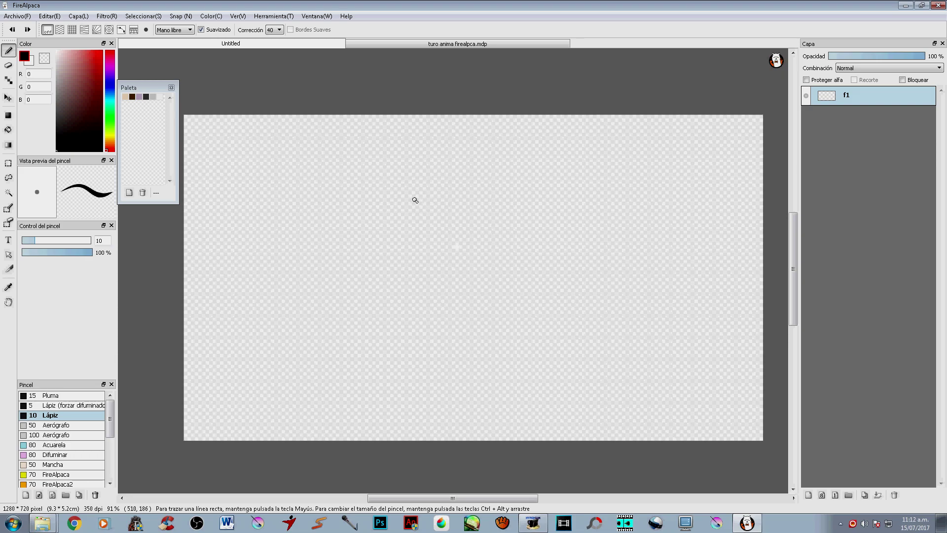
- Draw a freehand black oval on layer f1 in the canvas's upper middle and undo it
mouse_move(406, 190)
mouse_down()
mouse_move(429, 246)
mouse_move(488, 205)
mouse_move(443, 177)
mouse_move(407, 179)
mouse_up()
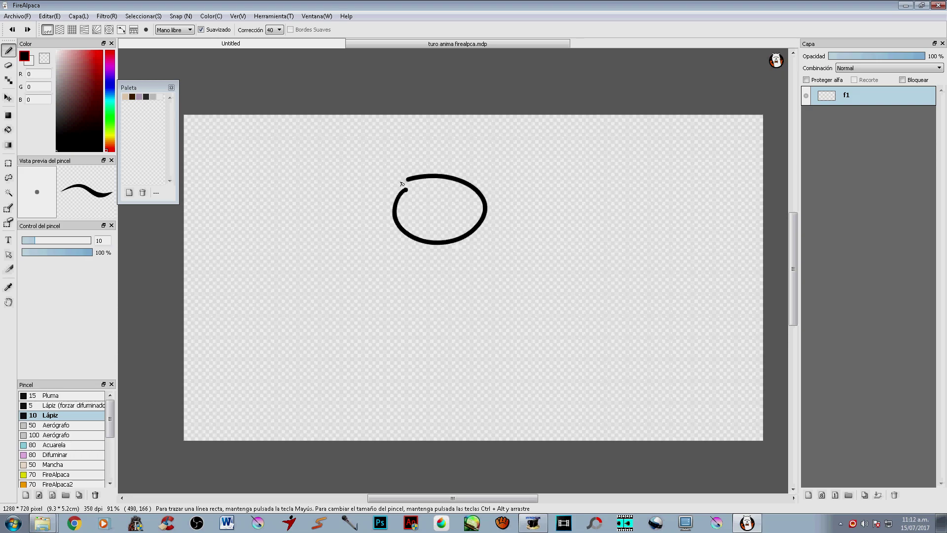
key(ctrl+z)
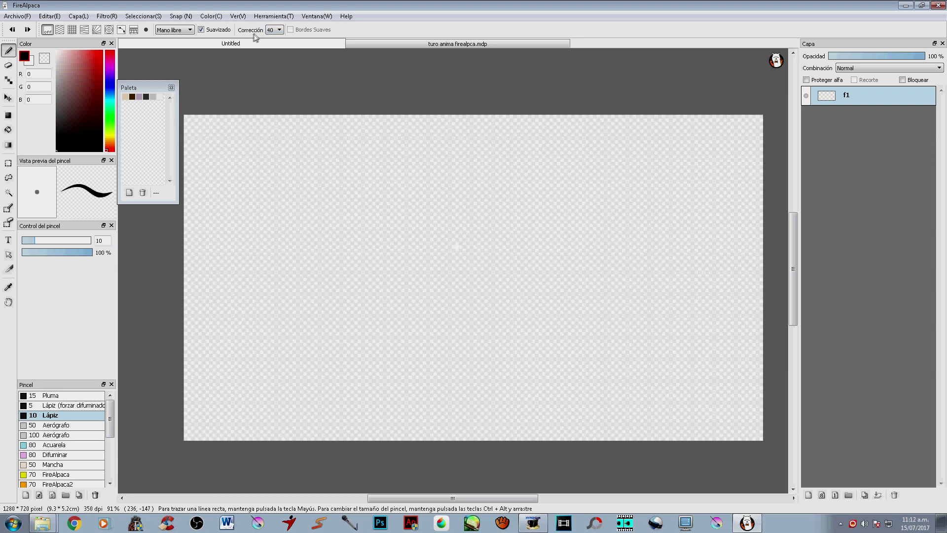
- Try a freehand stroke on layer f1 with the stroke correction at 40, and undo it
click(279, 31)
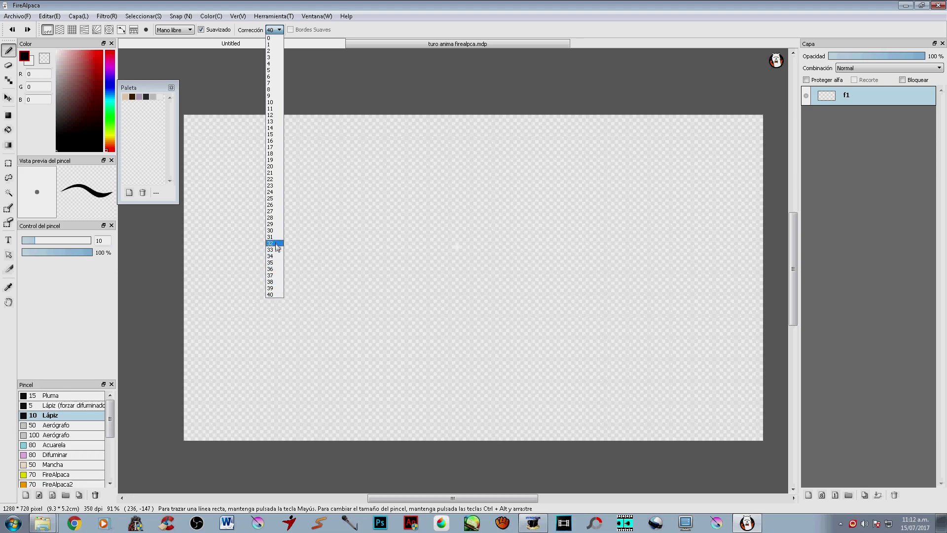
click(274, 295)
mouse_move(368, 200)
mouse_down()
mouse_move(348, 337)
mouse_move(512, 302)
mouse_move(472, 204)
mouse_move(415, 199)
mouse_up()
key(ctrl+z)
- Set the stroke correction to 20, test it with a freehand circle on layer f1, and undo the test marks
click(274, 29)
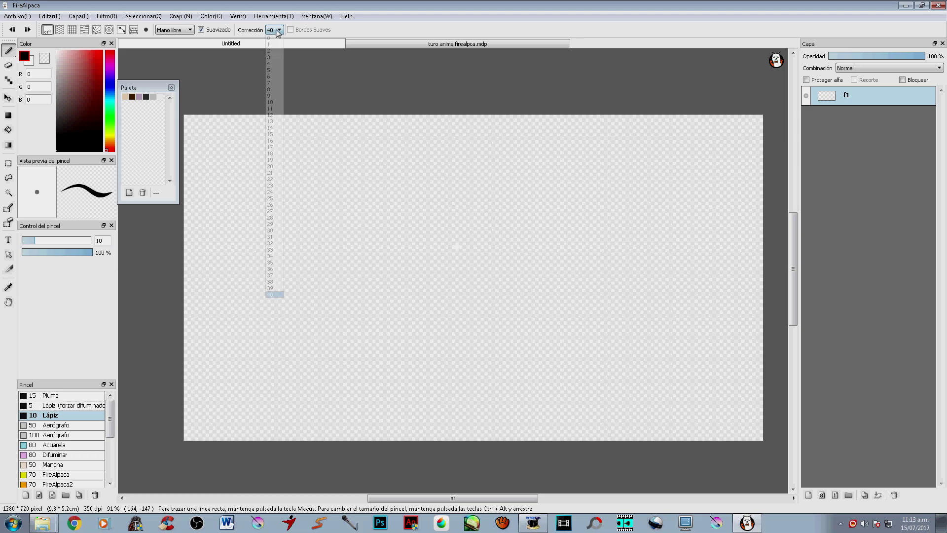
click(281, 167)
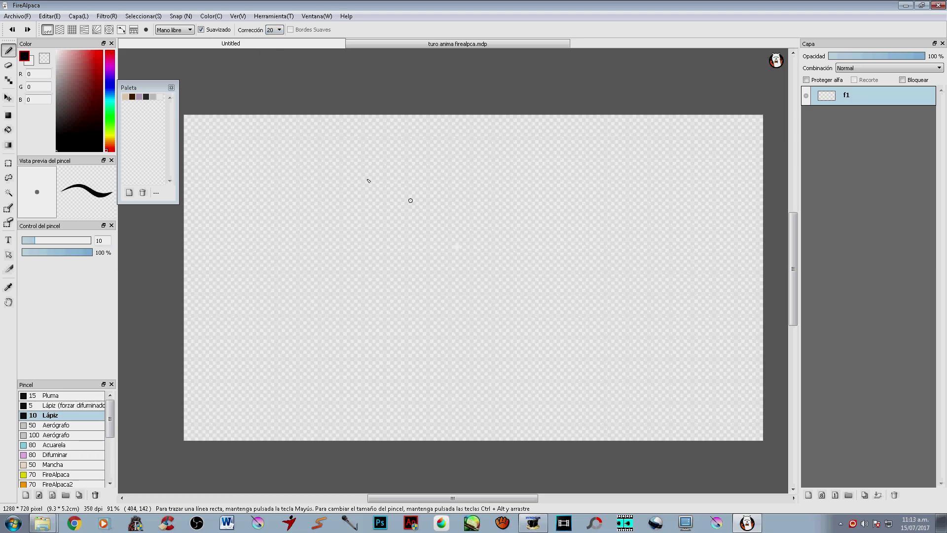
mouse_move(385, 198)
mouse_down()
mouse_move(388, 271)
mouse_move(387, 206)
mouse_up()
click(383, 214)
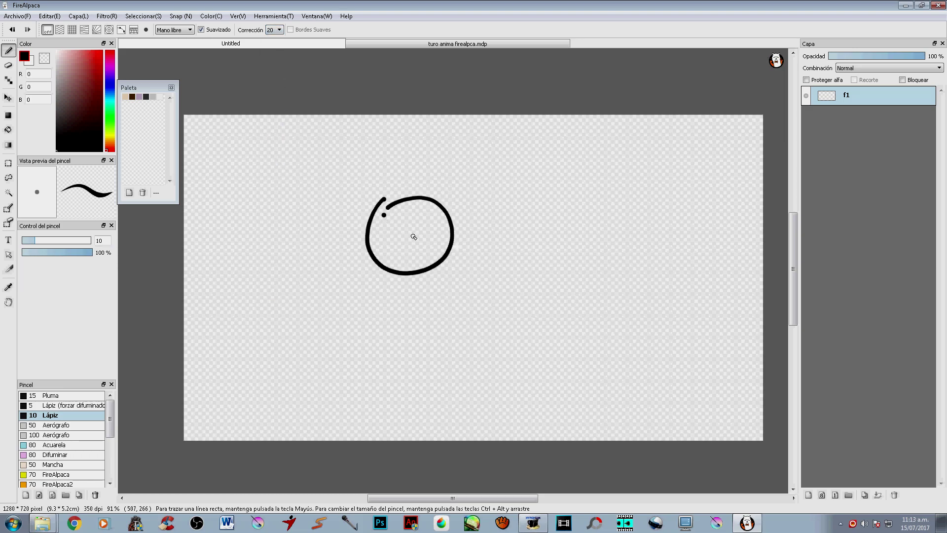
key(ctrl+z)
key(ctrl+z)
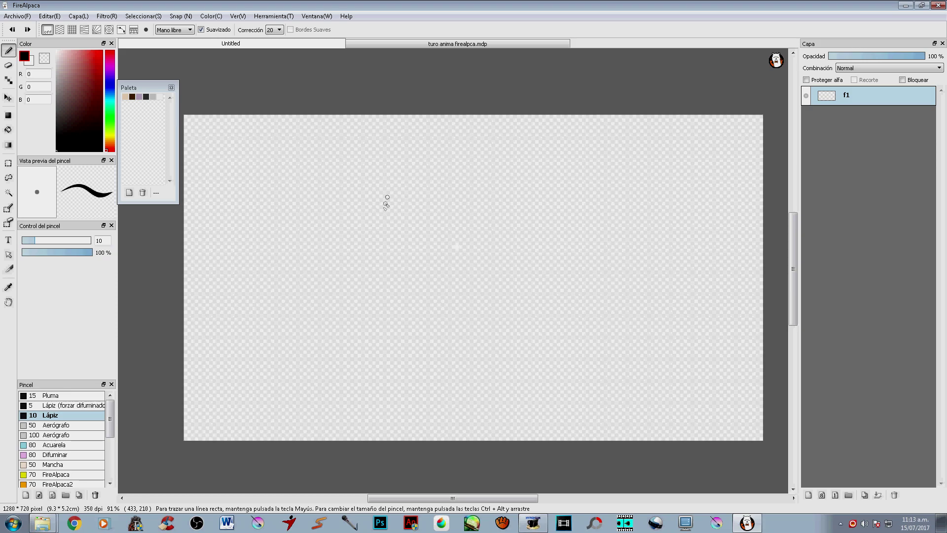
- Draw the character's face on layer f1: an oval head, two round eyes with dot pupils and a short straight mouth
mouse_move(391, 184)
mouse_down()
mouse_move(393, 258)
mouse_move(471, 203)
mouse_move(427, 177)
mouse_move(390, 183)
mouse_move(397, 224)
mouse_move(381, 207)
mouse_up()
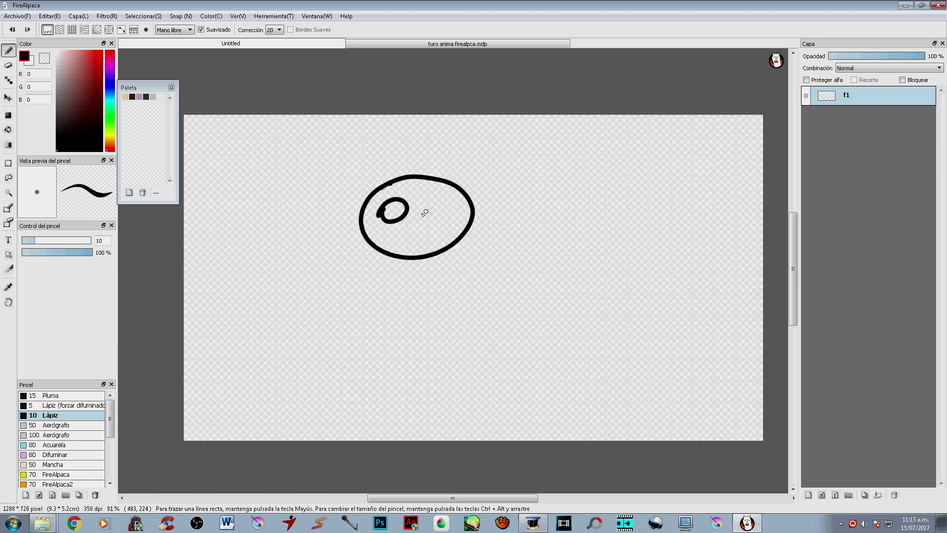
mouse_move(442, 200)
mouse_down()
mouse_move(457, 218)
mouse_move(427, 202)
mouse_up()
click(394, 211)
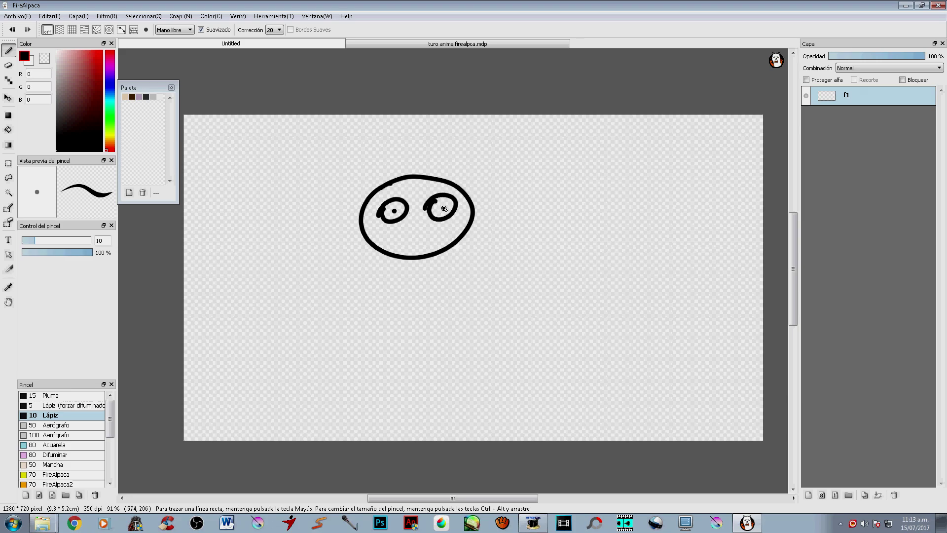
drag(405, 243, 428, 236)
key(ctrl+z)
- Try drawing spiky hair over the head and a slanted stroke beside it, and undo both
mouse_move(363, 199)
mouse_down()
mouse_move(341, 202)
mouse_move(363, 194)
mouse_move(343, 181)
mouse_move(377, 173)
mouse_move(414, 144)
mouse_move(421, 154)
mouse_move(488, 142)
mouse_move(457, 165)
mouse_move(508, 173)
mouse_move(520, 183)
mouse_move(450, 195)
mouse_up()
drag(544, 207, 547, 245)
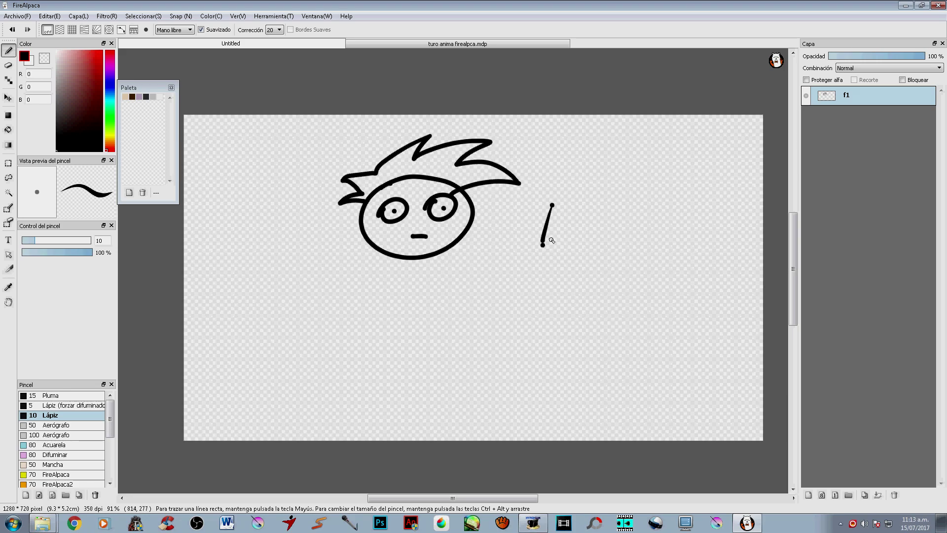
key(ctrl+z)
key(ctrl+z)
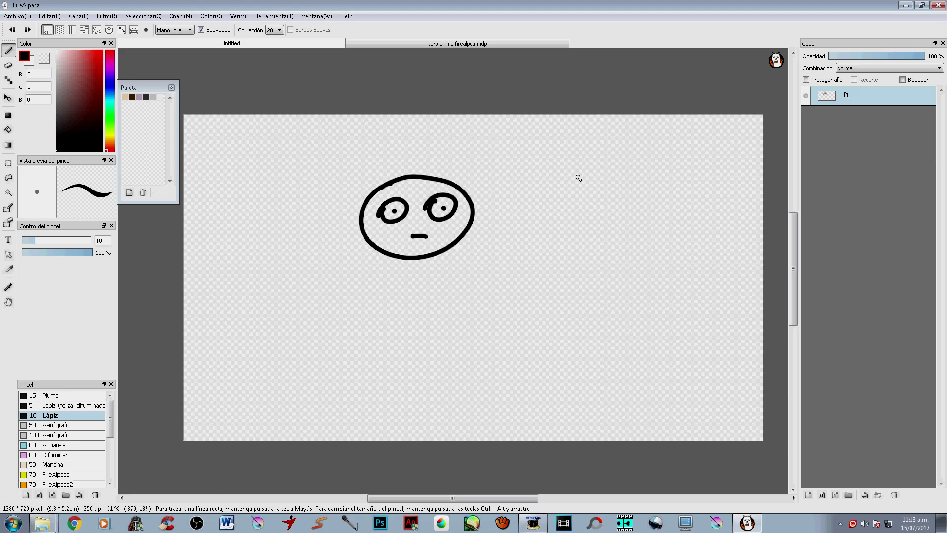
- Undo a second pair of test marks beside the head and draw swept spiky hair on top of it
drag(580, 164, 559, 223)
click(559, 230)
key(ctrl+z)
key(ctrl+z)
mouse_move(365, 199)
mouse_down()
mouse_move(334, 207)
mouse_move(362, 191)
mouse_move(332, 183)
mouse_move(427, 134)
mouse_move(410, 157)
mouse_move(494, 142)
mouse_move(457, 162)
mouse_move(520, 176)
mouse_move(486, 183)
mouse_up()
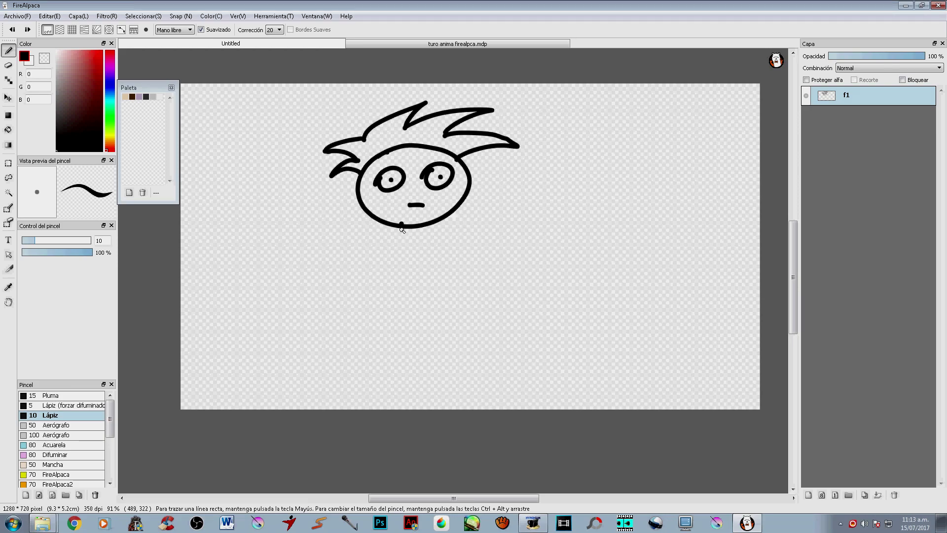
- Draw the character's neck, short-sleeved T-shirt with a hem line, and both arms hanging down to the canvas edge
mouse_move(402, 229)
mouse_down()
mouse_move(419, 240)
mouse_move(418, 228)
mouse_move(360, 299)
mouse_move(389, 307)
mouse_up()
drag(390, 272, 381, 401)
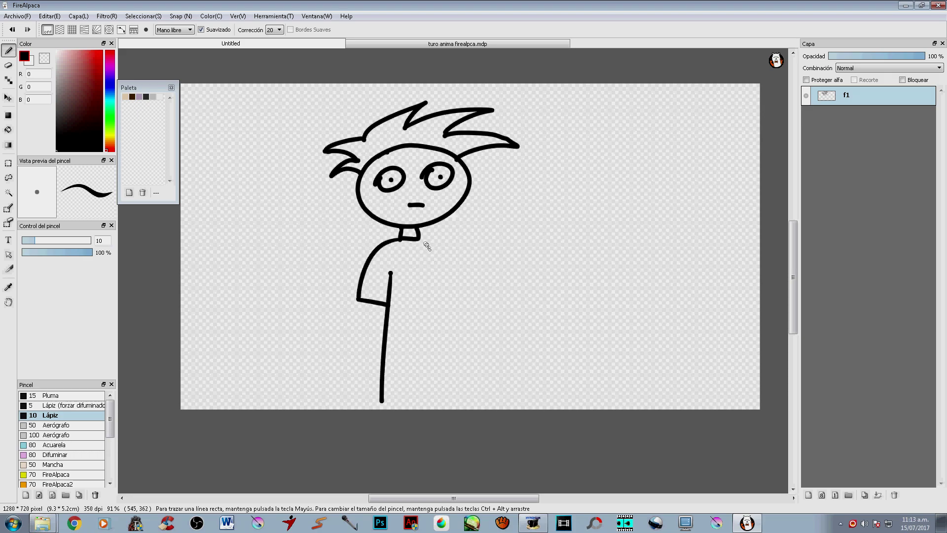
drag(420, 240, 464, 309)
mouse_move(462, 306)
mouse_down()
mouse_move(440, 303)
mouse_move(440, 395)
mouse_up()
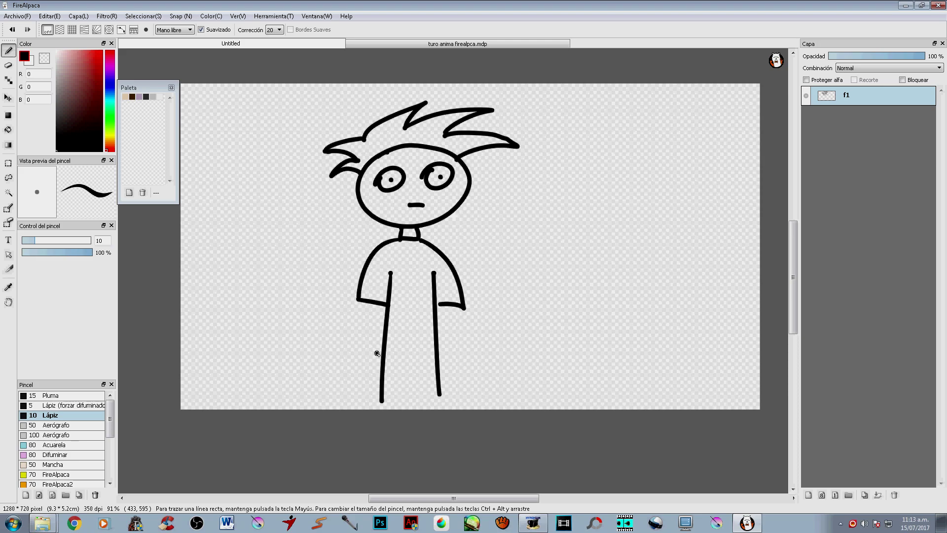
drag(377, 354, 441, 357)
drag(357, 299, 350, 412)
drag(463, 307, 472, 409)
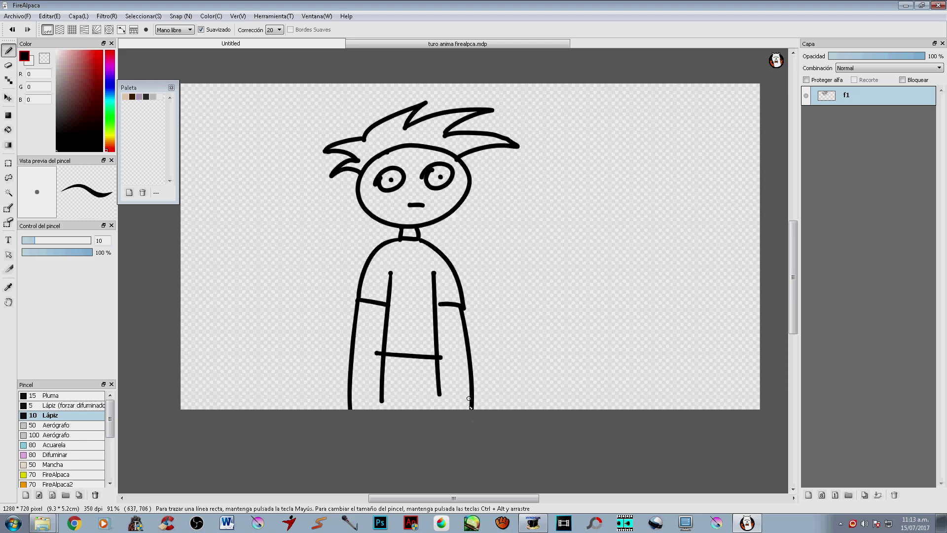
- Trim the overhanging end of the shirt's hem line with the eraser and move the whole drawing down about 74 pixels
key(e)
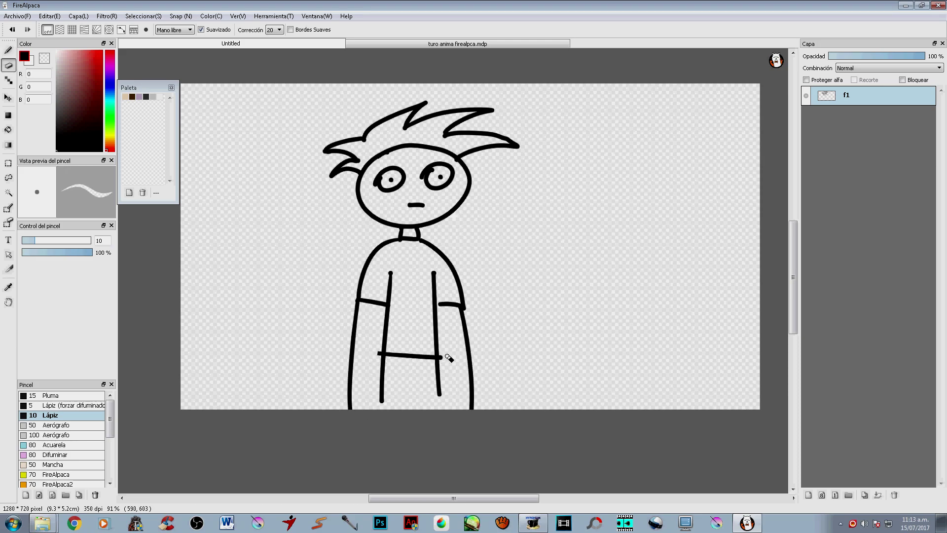
key(ctrl+t)
drag(435, 294, 435, 325)
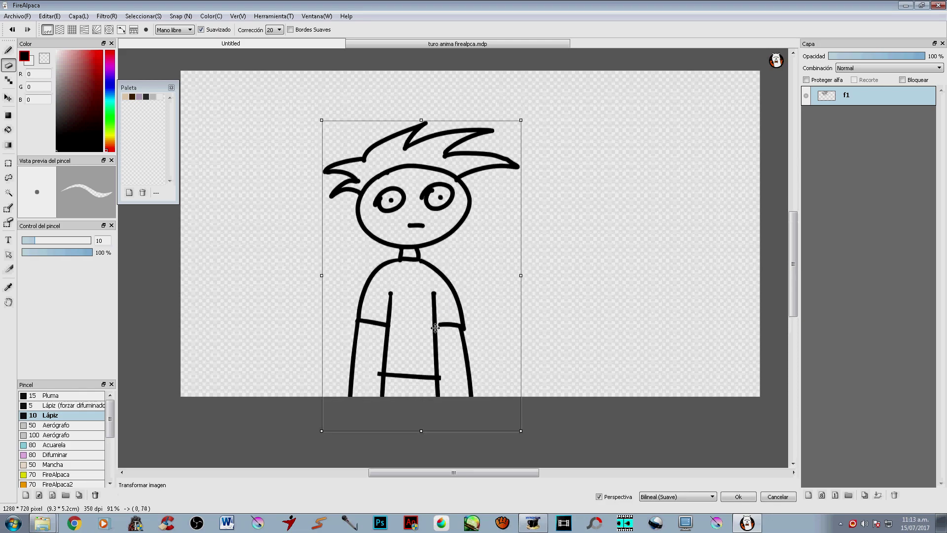
key(Return)
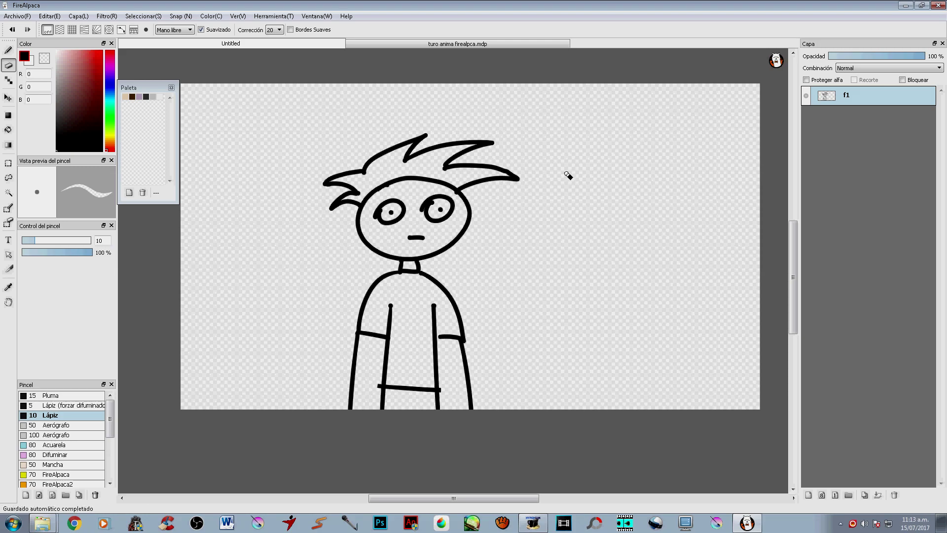
- Draw a rounded ear on each side of the head, repairing the erased spot in its outline
click(356, 221)
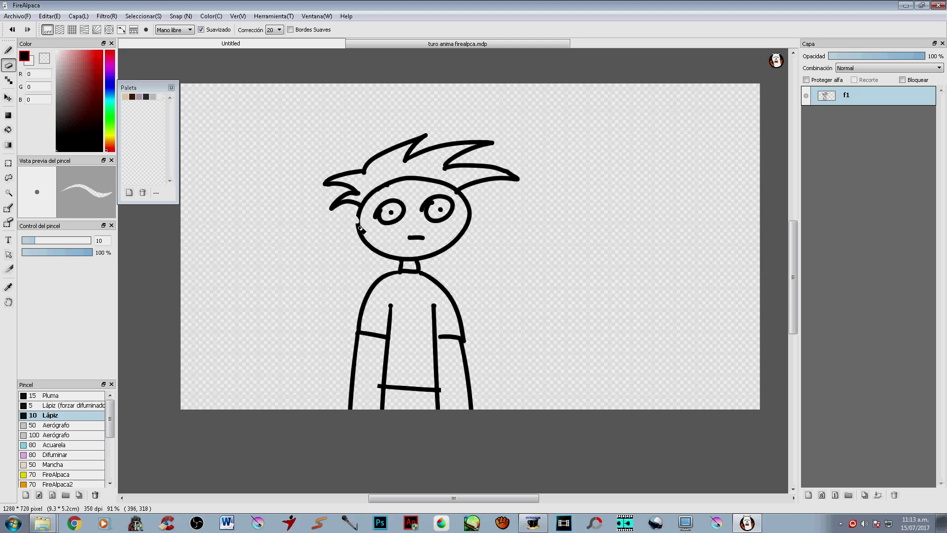
key(b)
mouse_move(356, 217)
mouse_down()
mouse_move(339, 228)
mouse_move(358, 235)
mouse_up()
drag(469, 205, 468, 230)
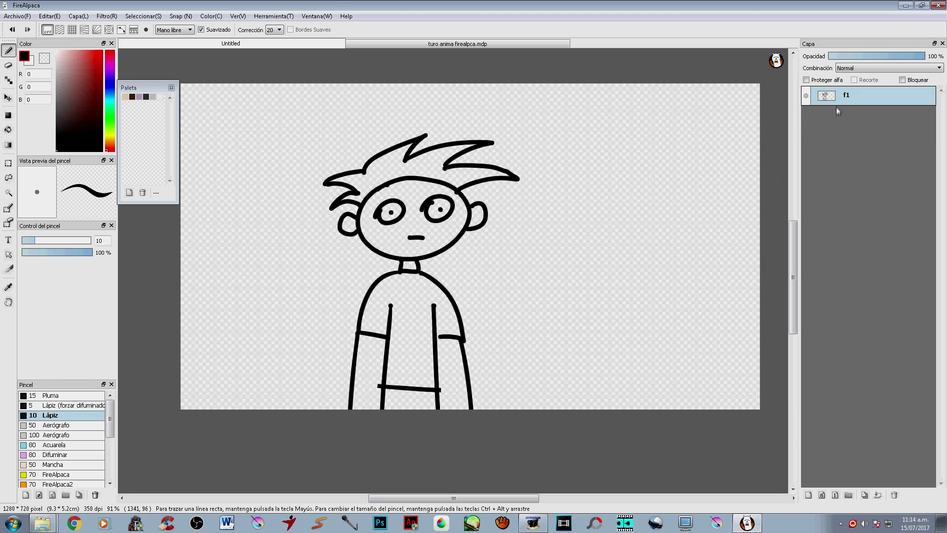
- Add a layer named f2 above f1 and turn on onion skin mode
key(ctrl+shift+n)
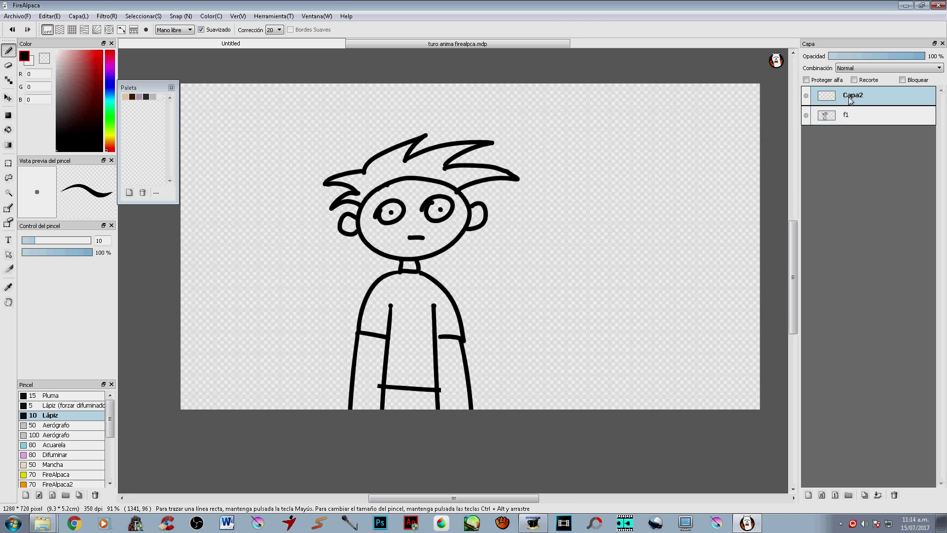
double_click(848, 100)
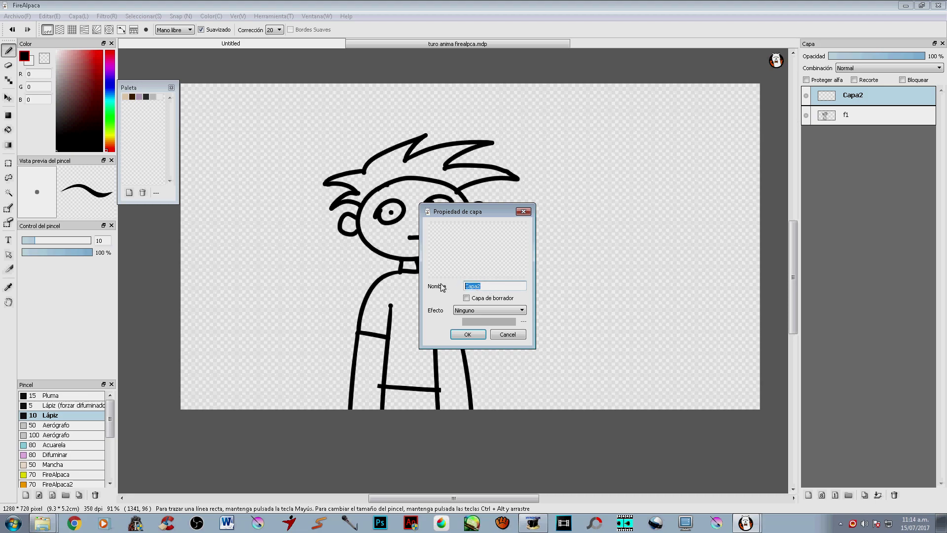
text(f2)
click(485, 334)
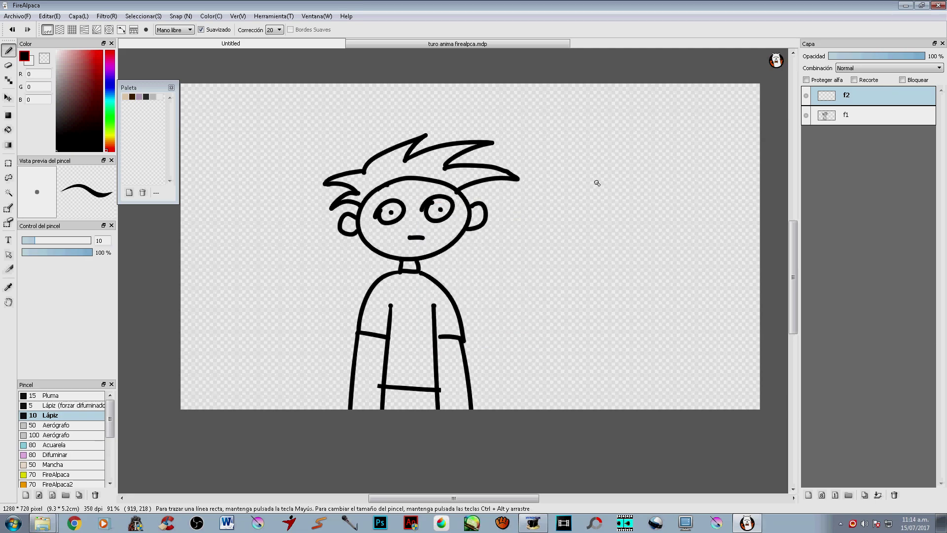
key(ctrl+alt+o)
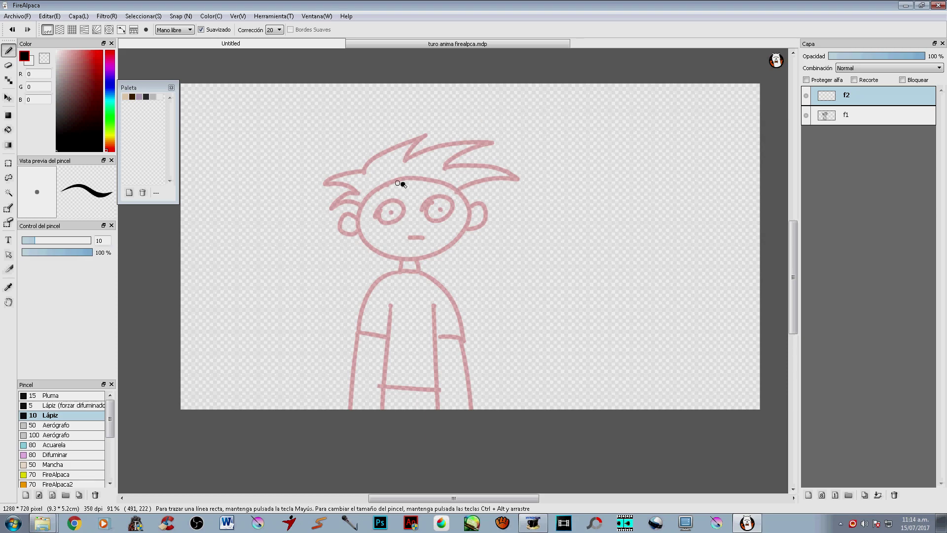
- Trace the head, eyes, pupils and mouth on layer f2 over the onion-skinned first frame
mouse_move(403, 183)
mouse_down()
mouse_move(367, 201)
mouse_move(364, 248)
mouse_move(435, 259)
mouse_move(472, 211)
mouse_move(454, 187)
mouse_move(377, 191)
mouse_move(359, 219)
mouse_move(370, 249)
mouse_move(431, 254)
mouse_move(459, 237)
mouse_move(470, 210)
mouse_move(438, 183)
mouse_move(395, 181)
mouse_move(380, 207)
mouse_up()
key(ctrl+z)
key(ctrl+z)
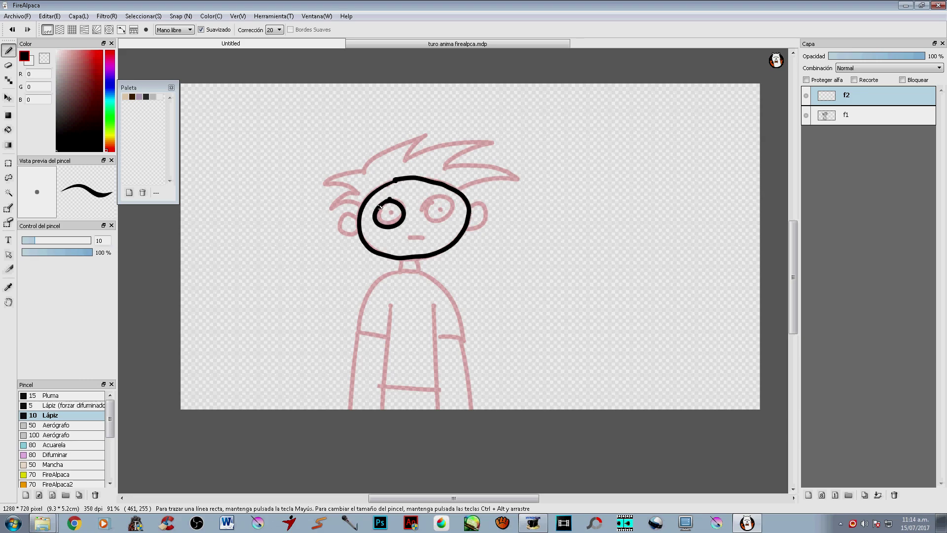
mouse_move(437, 202)
mouse_down()
mouse_move(454, 204)
mouse_move(436, 198)
mouse_up()
click(441, 211)
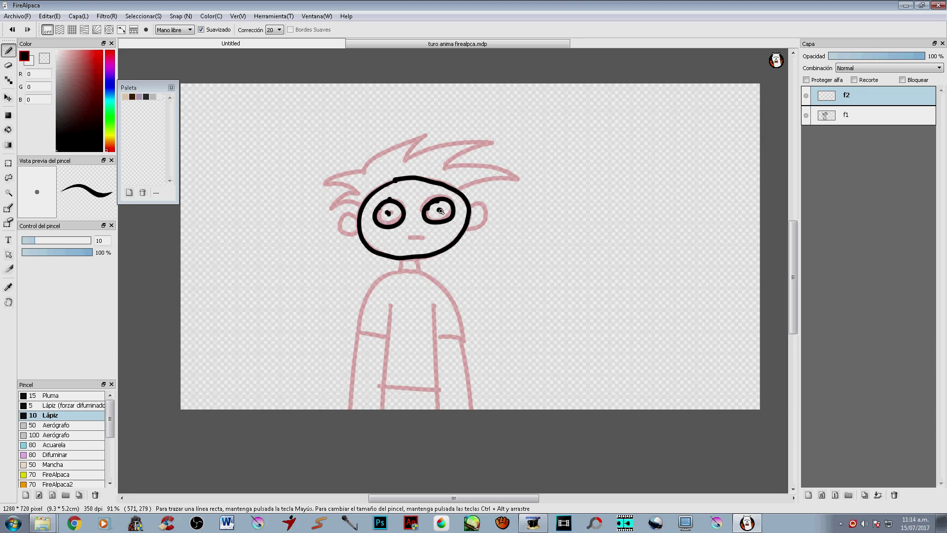
drag(412, 238, 423, 236)
- Draw the second frame's neck, hanging arm, outstretched opposite shoulder, and torso sides with the shirt hem on layer f2
mouse_move(403, 268)
mouse_down()
mouse_move(418, 260)
mouse_move(418, 272)
mouse_move(430, 234)
mouse_move(374, 259)
mouse_move(371, 293)
mouse_move(404, 294)
mouse_move(366, 375)
mouse_up()
drag(403, 295, 390, 380)
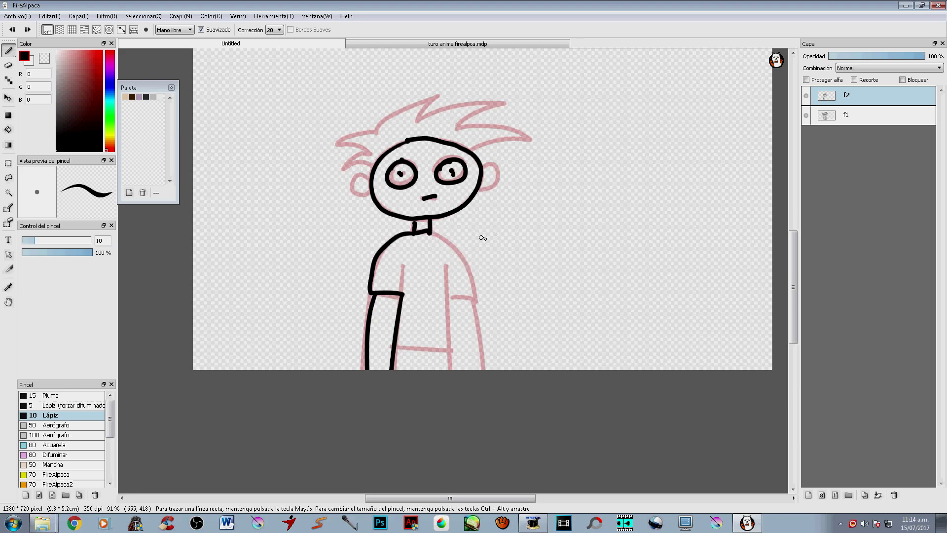
drag(433, 231, 492, 247)
drag(448, 275, 443, 361)
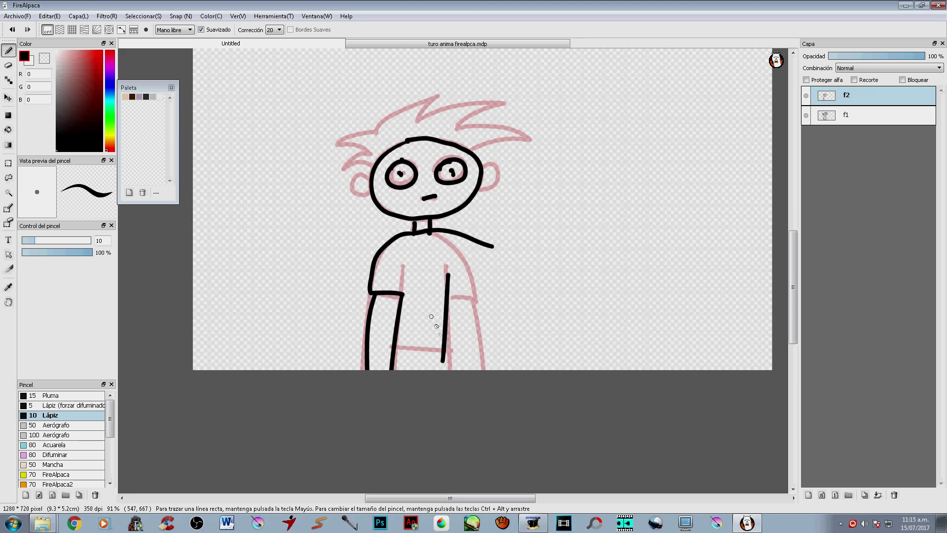
mouse_move(402, 271)
mouse_down()
mouse_move(399, 325)
mouse_move(450, 357)
mouse_move(428, 353)
mouse_move(445, 372)
mouse_up()
key(ctrl+z)
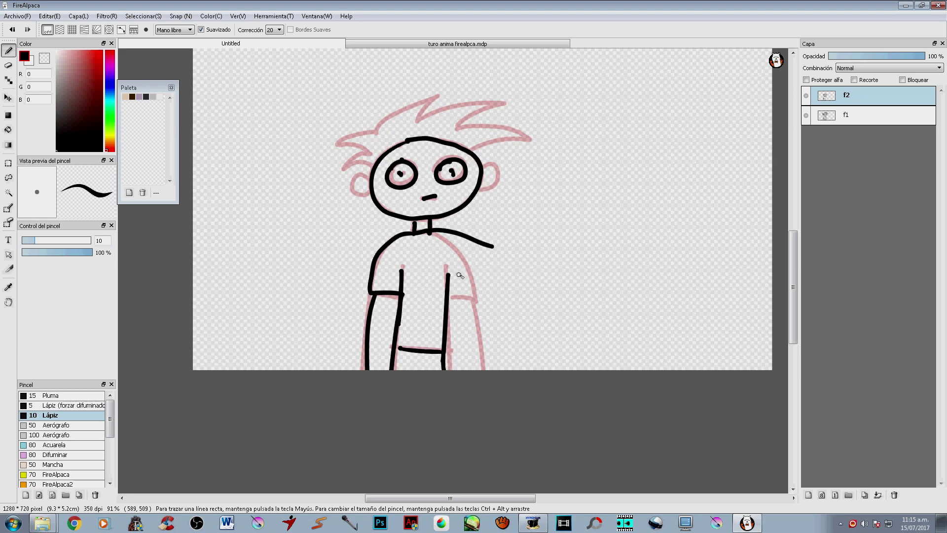
- Draw the raised arm on layer f2 with its sleeve, bent elbow and open waving hand
mouse_move(450, 272)
mouse_down()
mouse_move(481, 281)
mouse_move(494, 249)
mouse_move(529, 271)
mouse_move(515, 238)
mouse_move(543, 198)
mouse_up()
key(ctrl+z)
drag(555, 202, 533, 271)
mouse_move(543, 200)
mouse_down()
mouse_move(529, 168)
mouse_move(539, 179)
mouse_move(542, 153)
mouse_move(561, 158)
mouse_move(577, 166)
mouse_move(554, 202)
mouse_up()
key(ctrl+z)
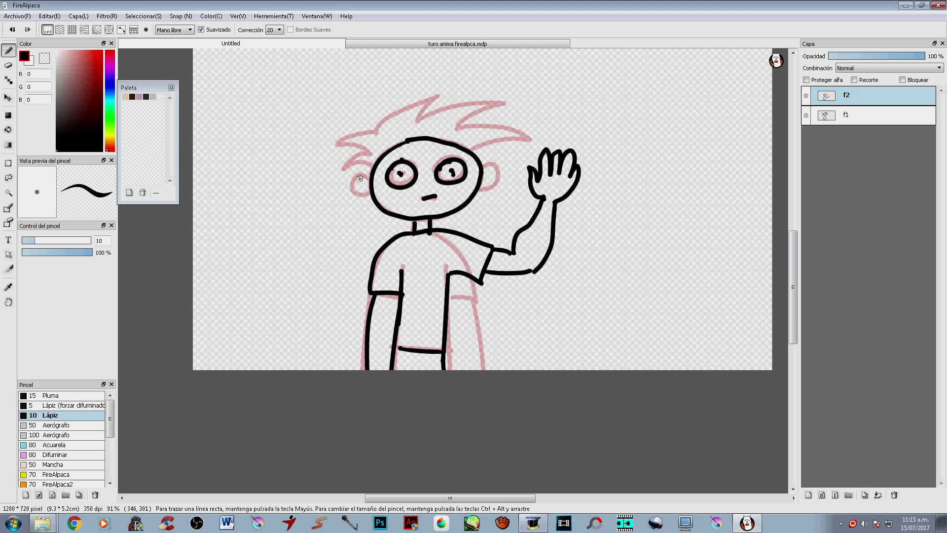
- Draw both ears and the spiky hair on layer f2, following the first frame
mouse_move(373, 181)
mouse_down()
mouse_move(350, 195)
mouse_move(372, 197)
mouse_up()
drag(483, 166, 480, 188)
mouse_move(373, 169)
mouse_down()
mouse_move(346, 172)
mouse_move(370, 155)
mouse_move(341, 145)
mouse_move(382, 132)
mouse_move(421, 102)
mouse_move(435, 105)
mouse_move(423, 119)
mouse_move(495, 103)
mouse_move(468, 125)
mouse_move(534, 129)
mouse_move(480, 147)
mouse_up()
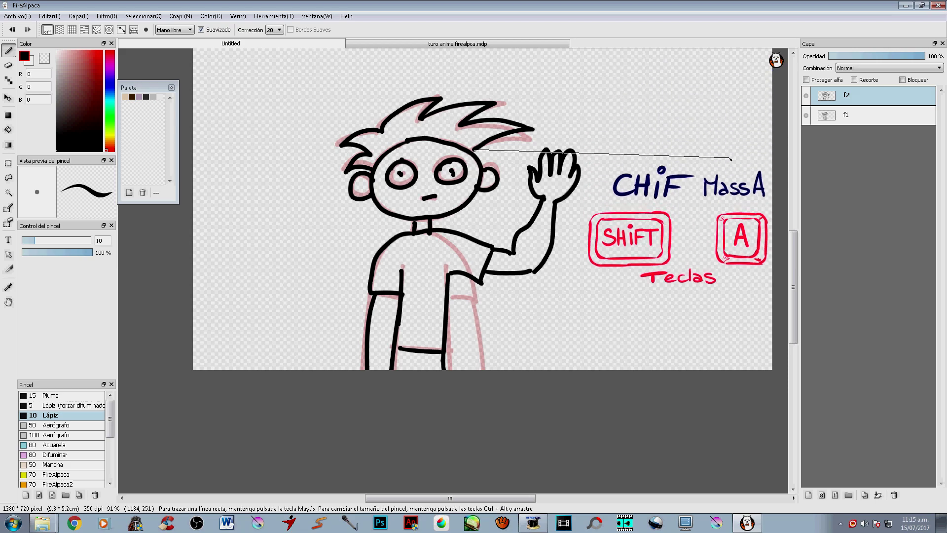
- Switch back and forth between layers f1 and f2 to compare the two poses with onion skin
key(shift+a)
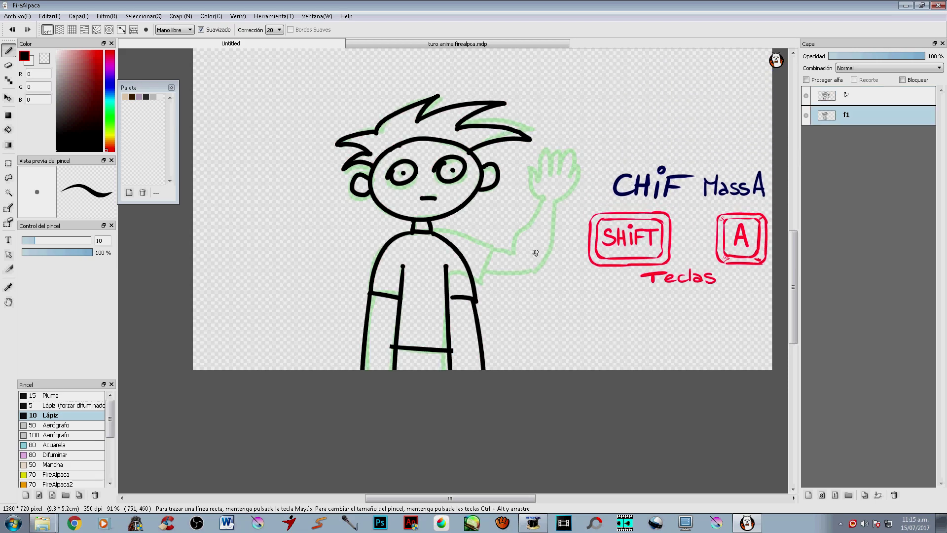
key(shift+s)
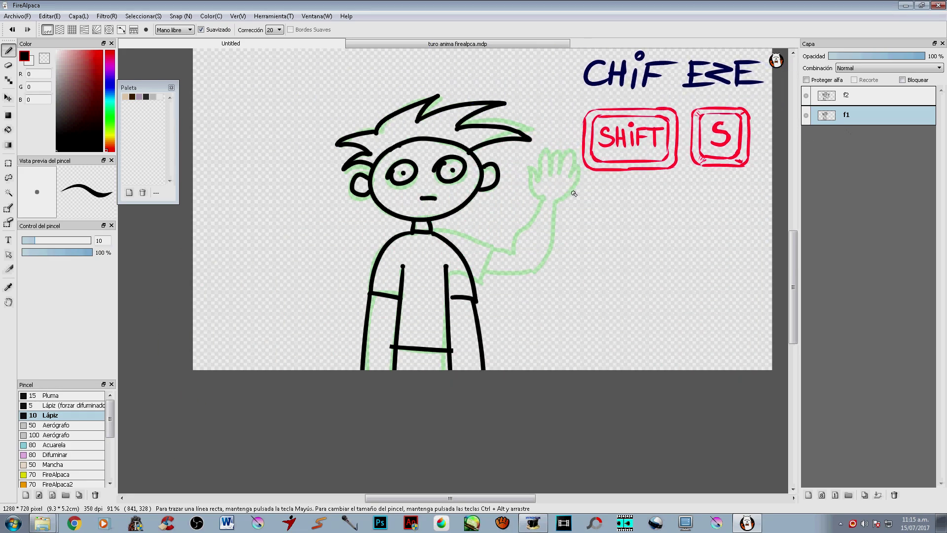
key(shift)
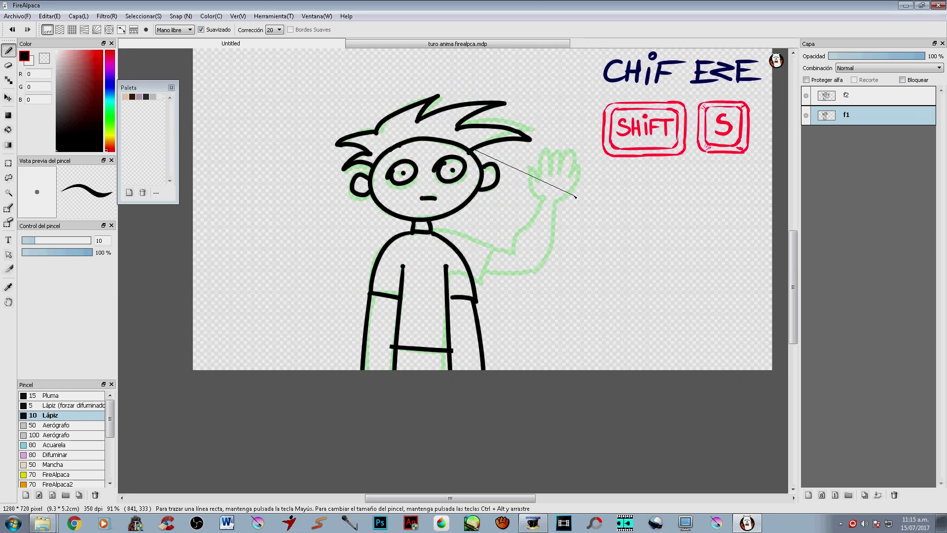
key(shift+s)
key(shift+s)
key(shift+s)
key(shift+s)
key(shift+s)
key(shift+s)
key(shift+s)
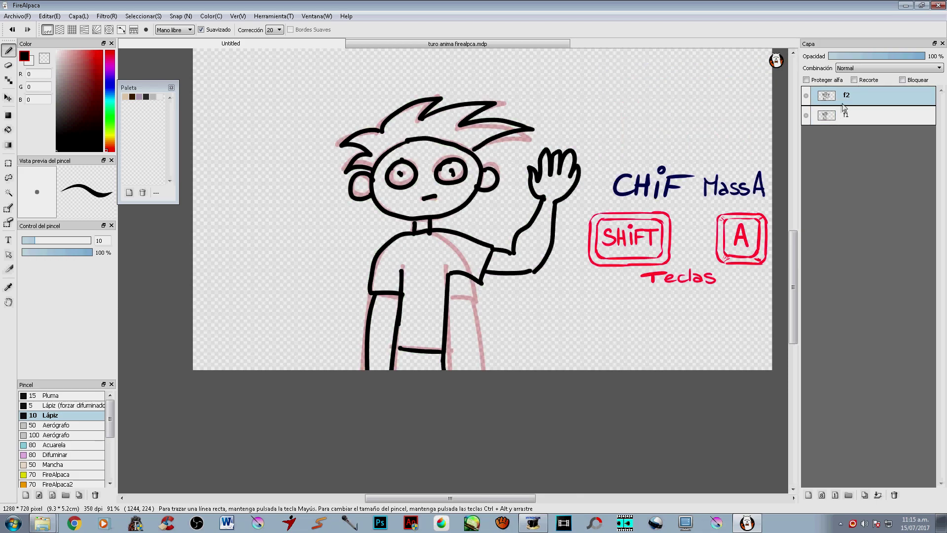
key(shift+a)
key(shift+s)
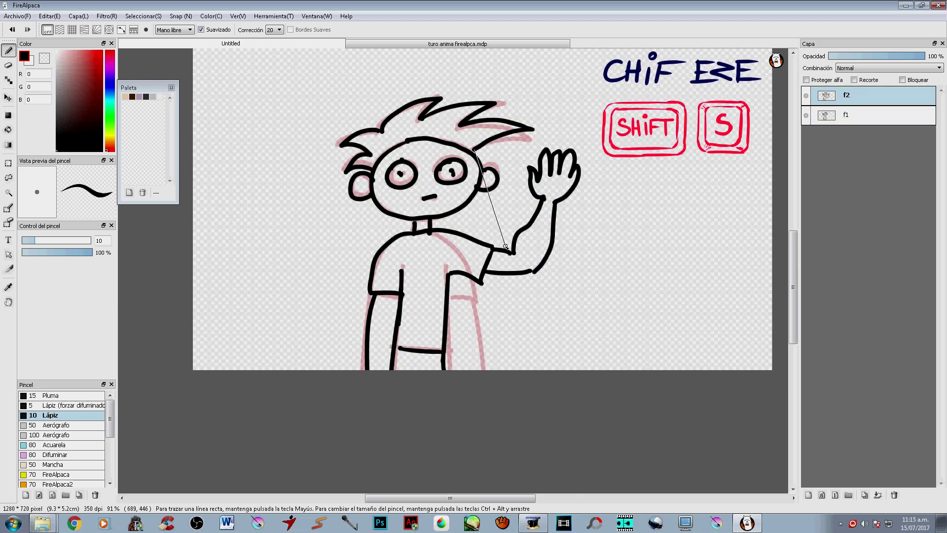
key(shift+a)
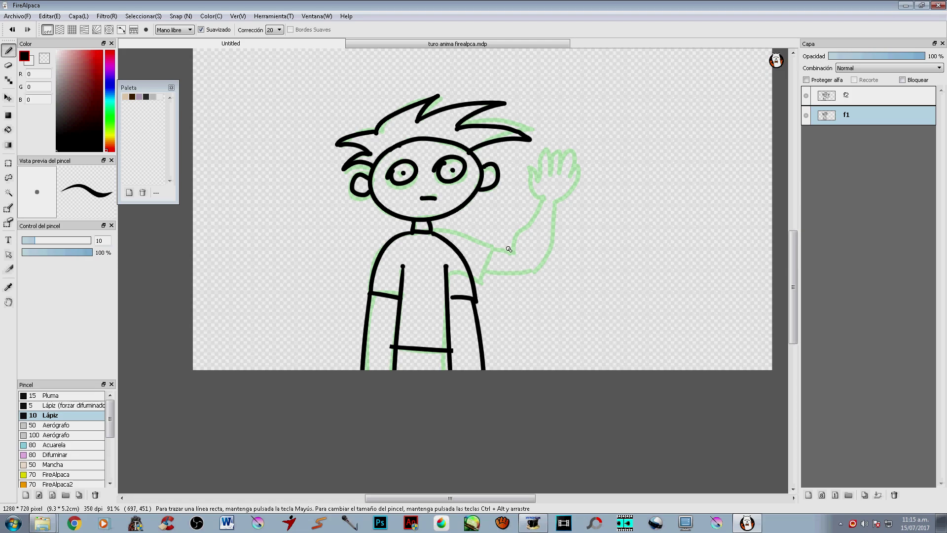
- Flip between frames f1 and f2 again to check how the arm rises from one pose to the other
key(shift+s)
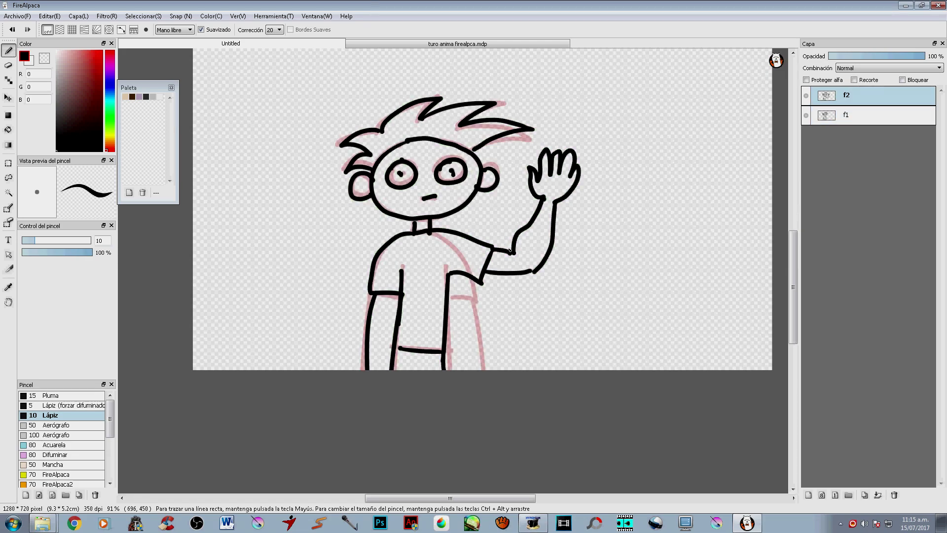
key(shift+a)
key(shift+s)
key(shift+a)
key(shift+s)
- Erase the excess of the elongated pupil in the eye nearest the waving hand on layer f2
drag(517, 199, 518, 213)
scroll(466, 212, up, 3)
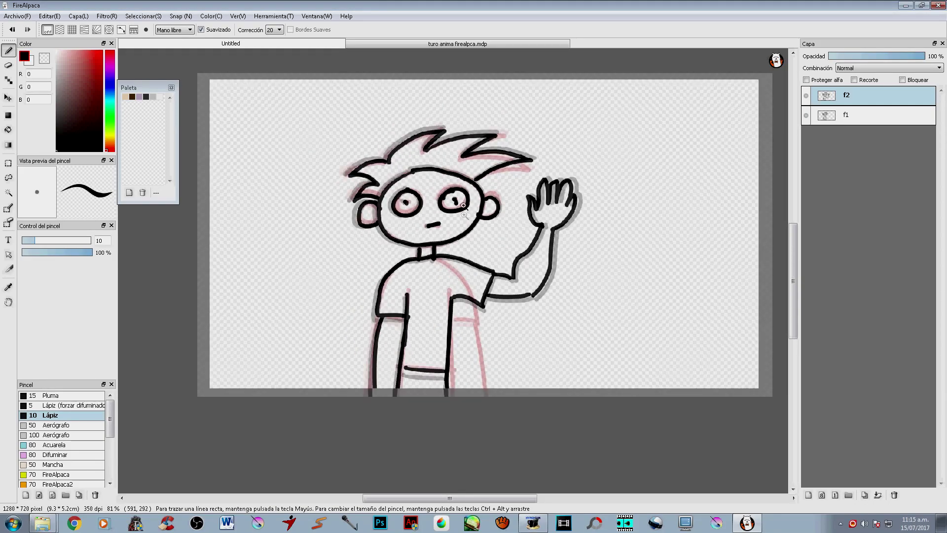
key(e)
drag(452, 202, 446, 197)
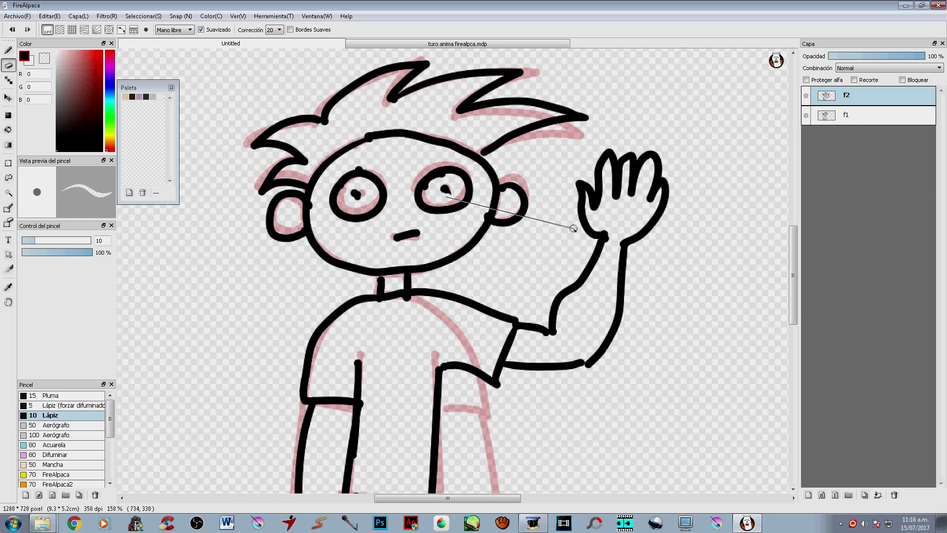
- Duplicate layer f1 and rename the copy 3 as the in-between frame
key(ctrl+Left)
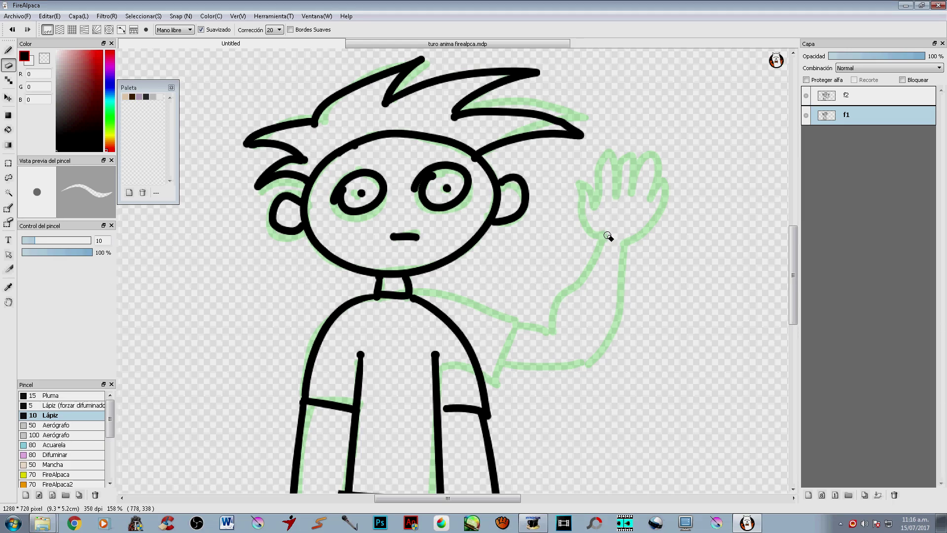
key(ctrl+j)
scroll(606, 232, down, 2)
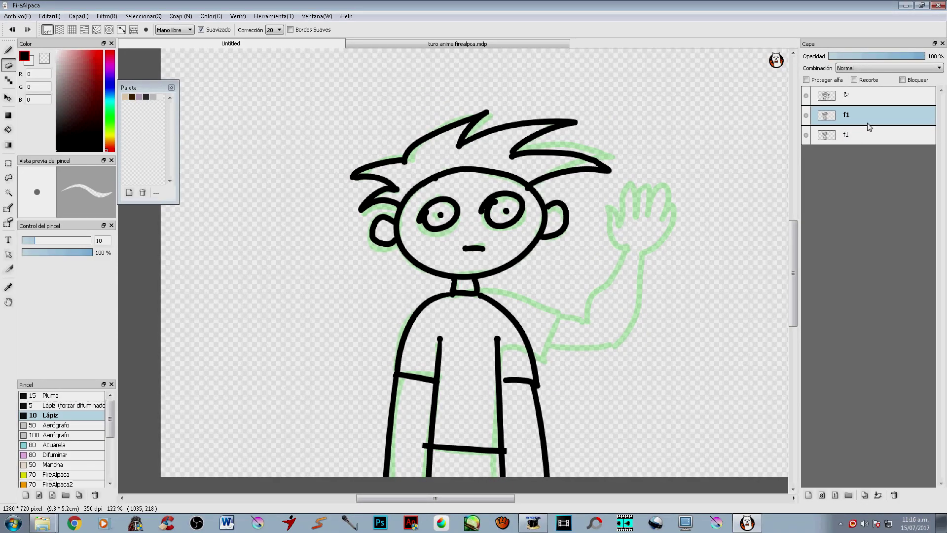
double_click(859, 120)
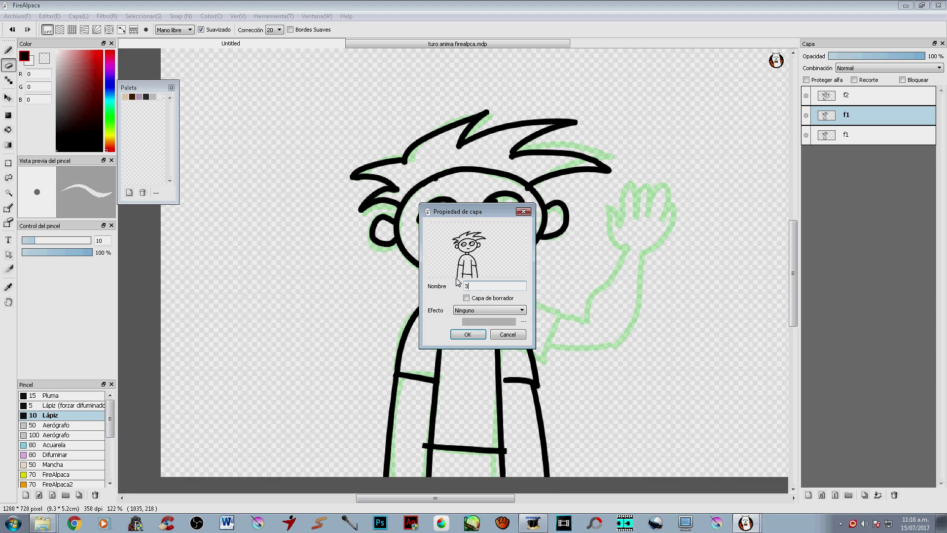
click(481, 335)
scroll(622, 252, down, 1)
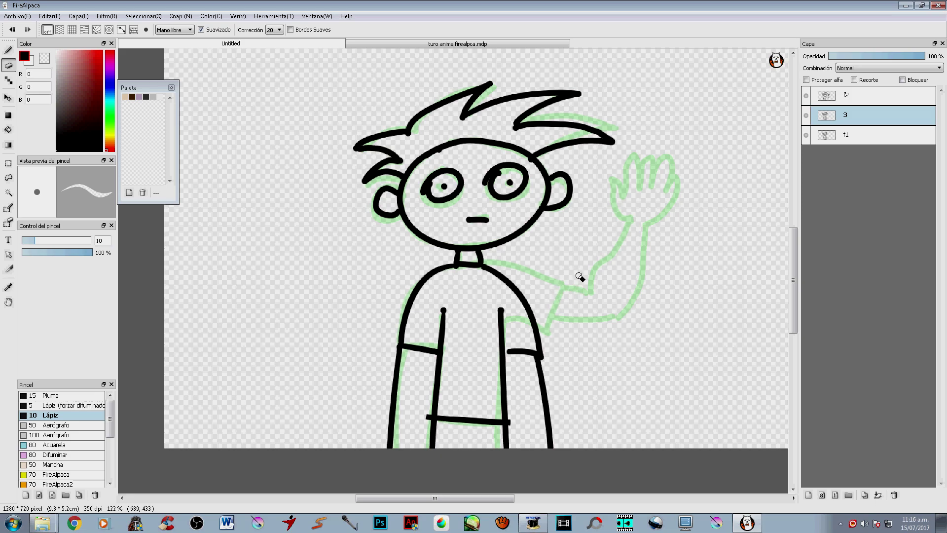
- Lasso and delete the hanging arm, its sleeve and the outer shoulder line on the waving side of layer 3
scroll(576, 275, down, 2)
key(l)
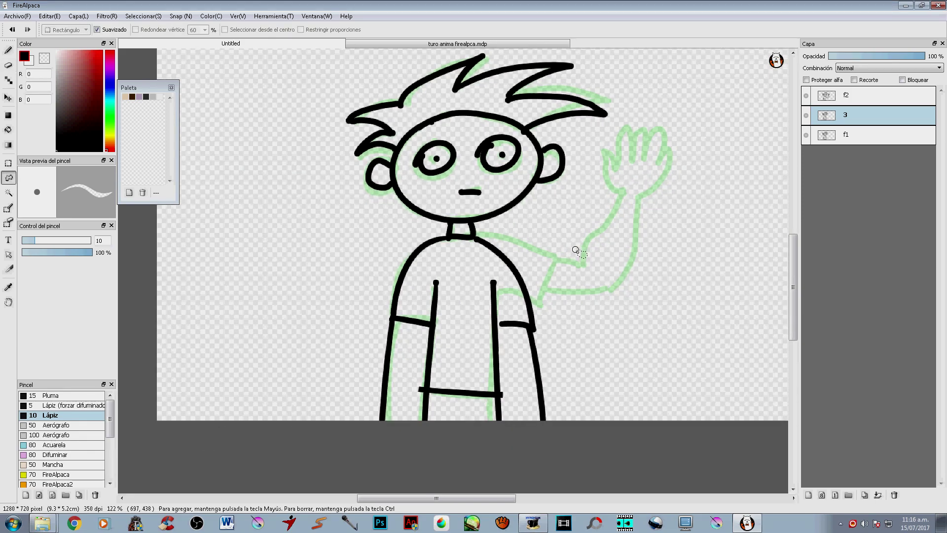
mouse_move(576, 216)
mouse_down()
mouse_move(581, 276)
mouse_move(604, 238)
mouse_up()
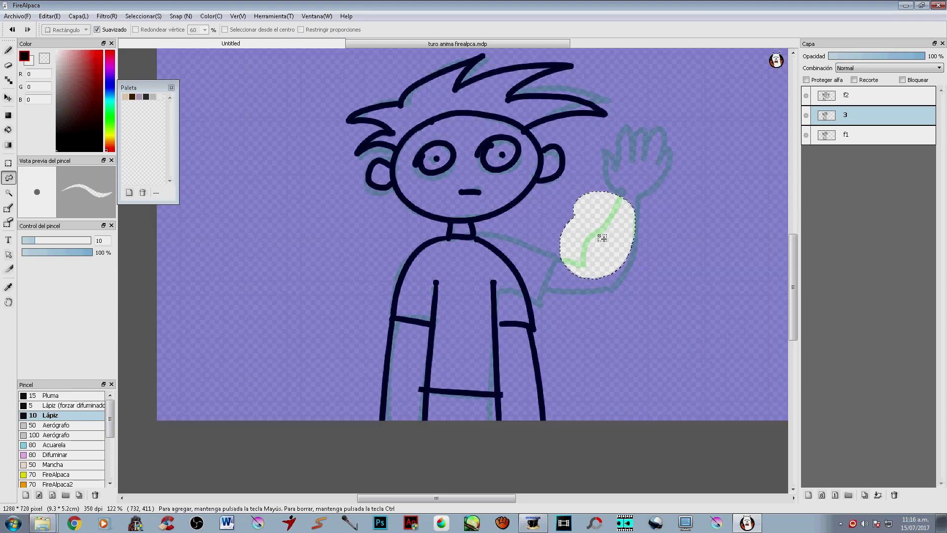
key(ctrl+d)
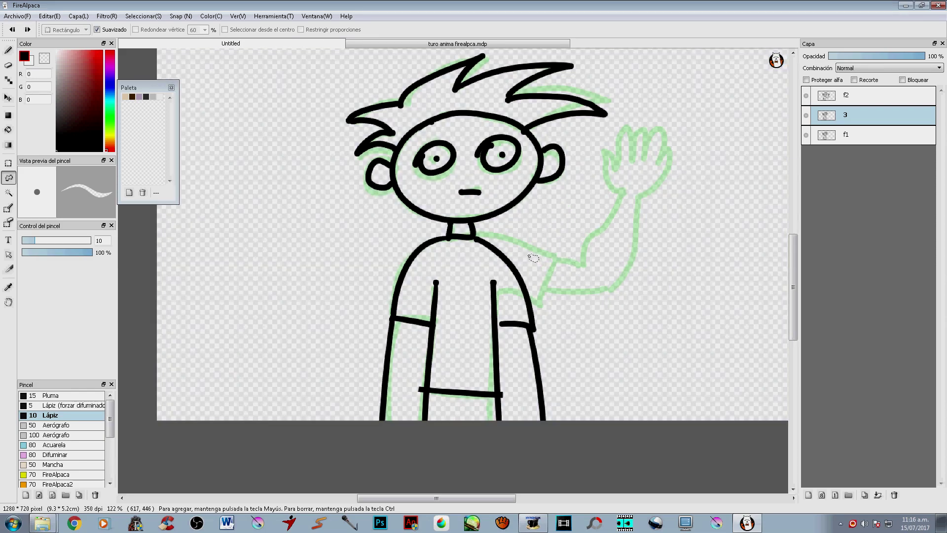
mouse_move(519, 260)
mouse_down()
mouse_move(499, 323)
mouse_move(523, 431)
mouse_move(575, 335)
mouse_move(566, 298)
mouse_up()
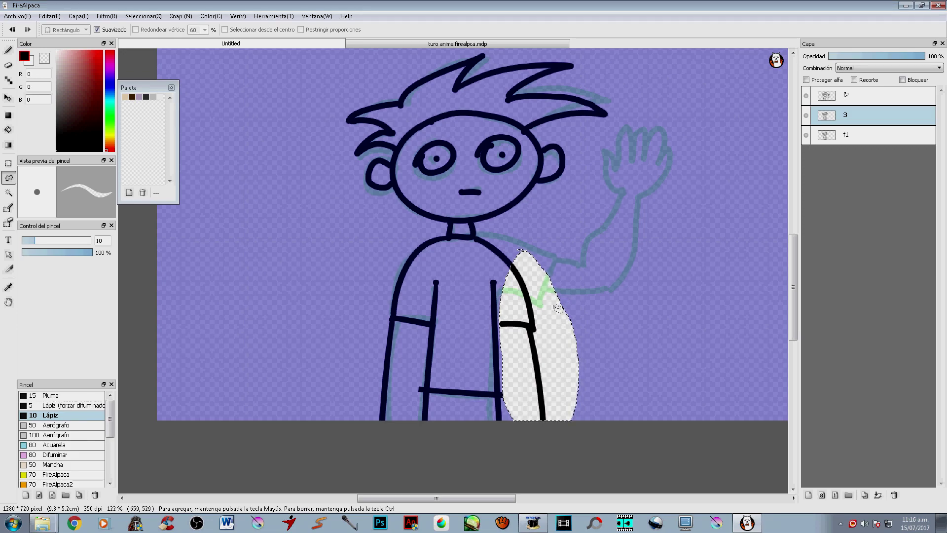
key(Delete)
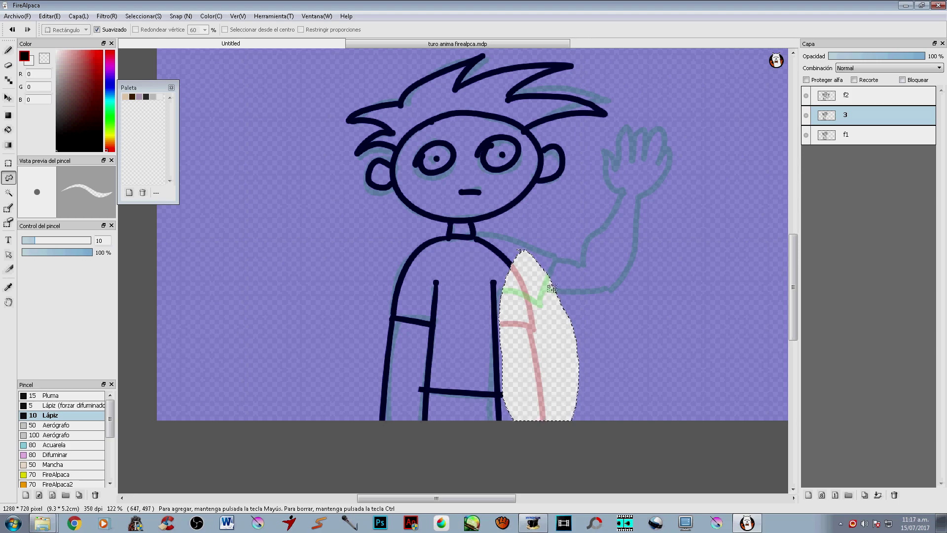
click(562, 279)
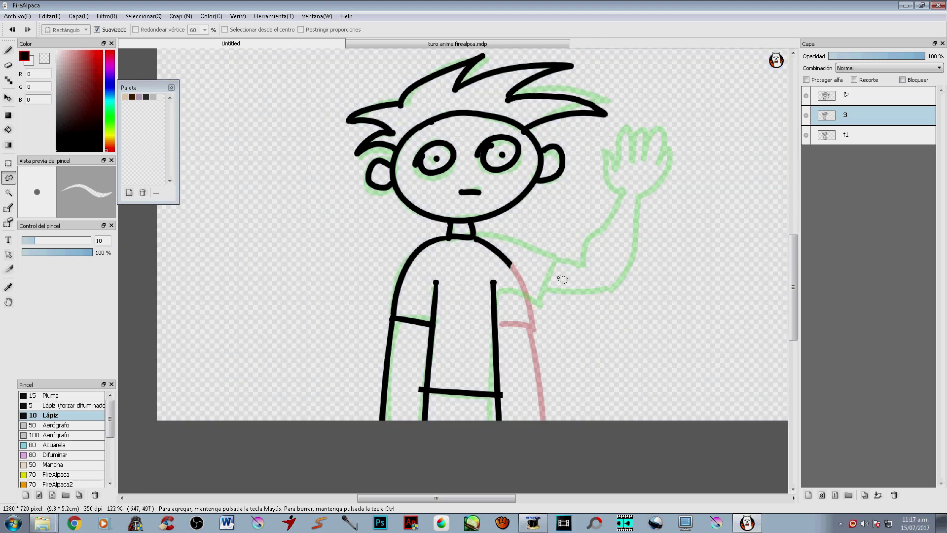
drag(514, 252, 518, 257)
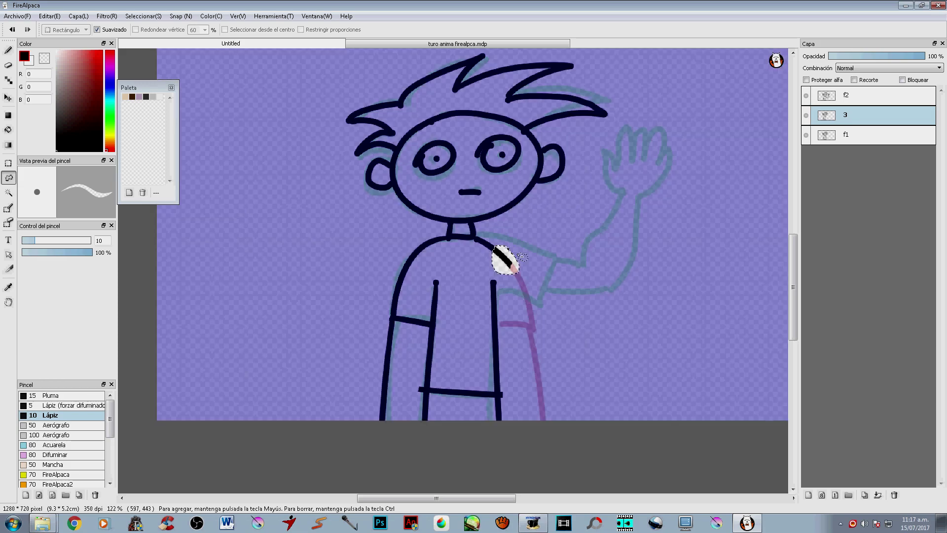
key(b)
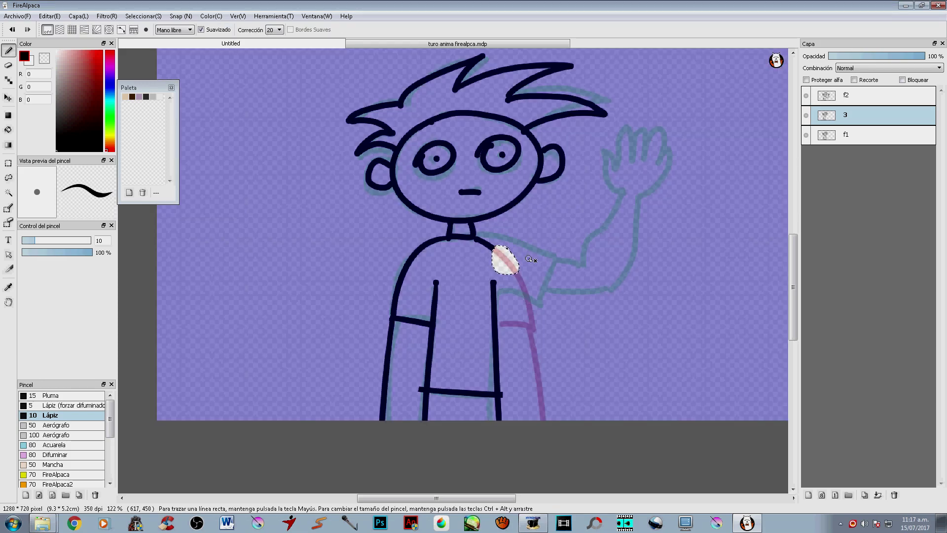
key(ctrl+d)
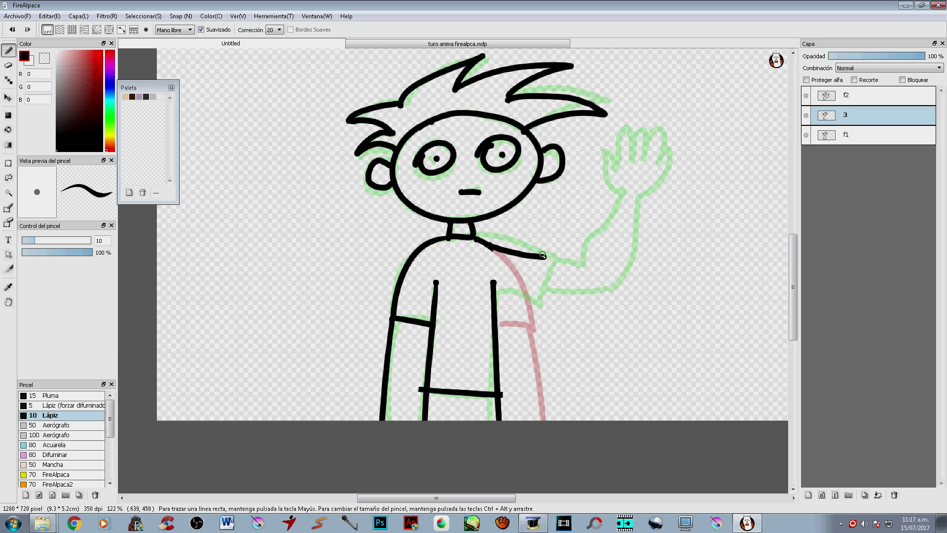
- Draw the partly raised shoulder's sleeve on layer 3, with a slanted cuff and a curved underside reaching the torso
drag(542, 255, 529, 318)
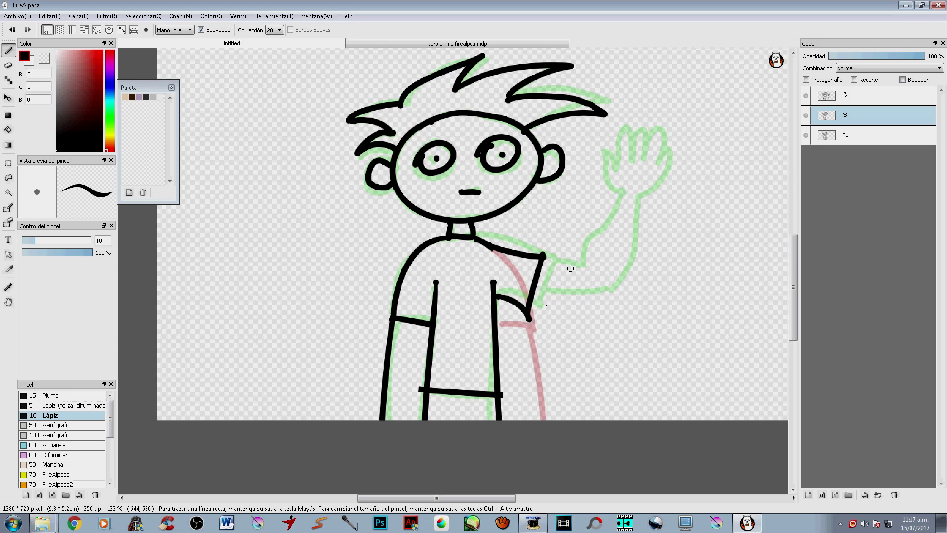
key(ctrl+z)
key(ctrl+z)
mouse_move(538, 256)
mouse_down()
mouse_move(550, 291)
mouse_move(540, 317)
mouse_up()
drag(499, 295, 540, 319)
key(ctrl+z)
drag(495, 296, 541, 317)
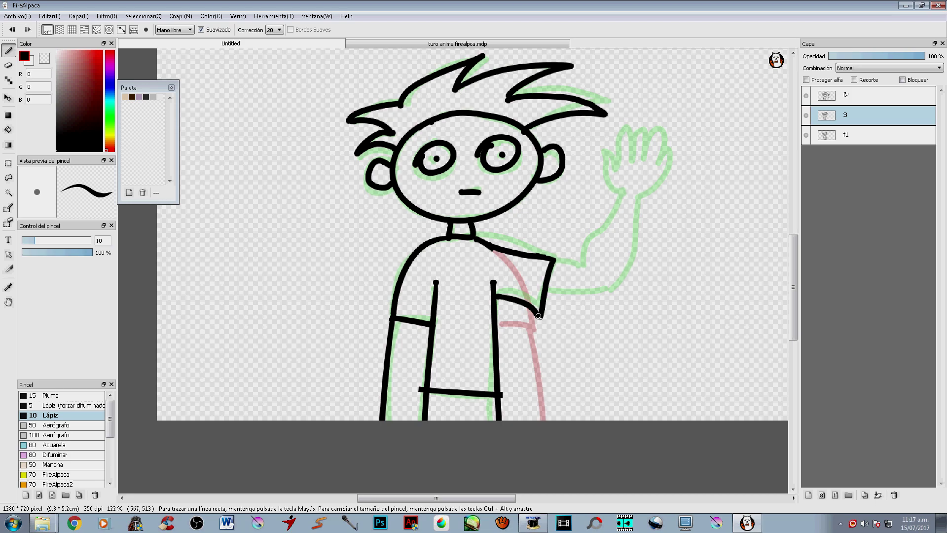
- Draw the forearm extending outward from the sleeve on layer 3, ending in a drooping hand with curled fingers
mouse_move(568, 278)
mouse_down()
mouse_move(532, 267)
mouse_move(560, 264)
mouse_move(562, 275)
mouse_move(533, 291)
mouse_move(603, 291)
mouse_up()
key(ctrl+z)
mouse_move(542, 294)
mouse_down()
mouse_move(580, 314)
mouse_move(580, 297)
mouse_move(602, 314)
mouse_move(614, 304)
mouse_move(620, 320)
mouse_move(590, 251)
mouse_up()
key(ctrl+z)
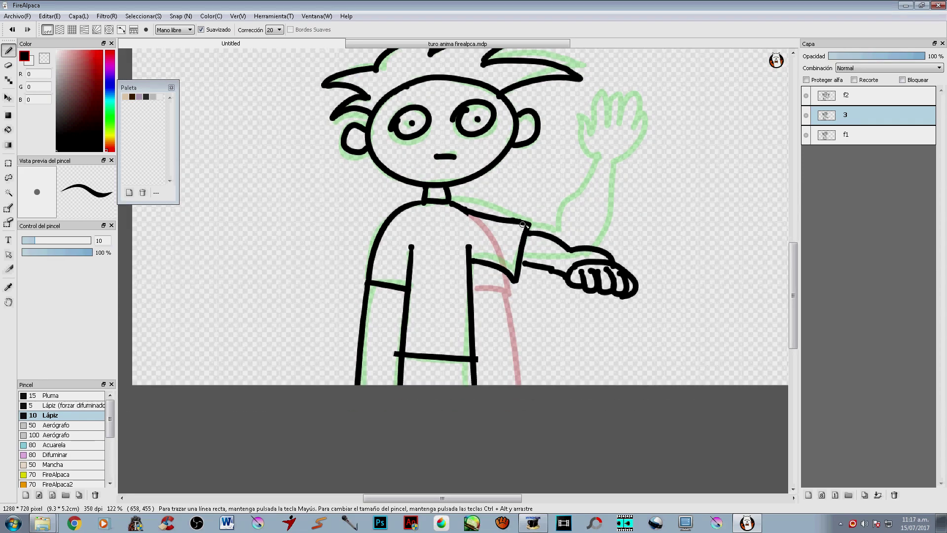
- Lasso the new arm on layer 3, rotate it slightly clockwise and shift it to rejoin the shoulder
key(l)
mouse_move(480, 200)
mouse_down()
mouse_move(475, 267)
mouse_move(653, 316)
mouse_move(483, 194)
mouse_up()
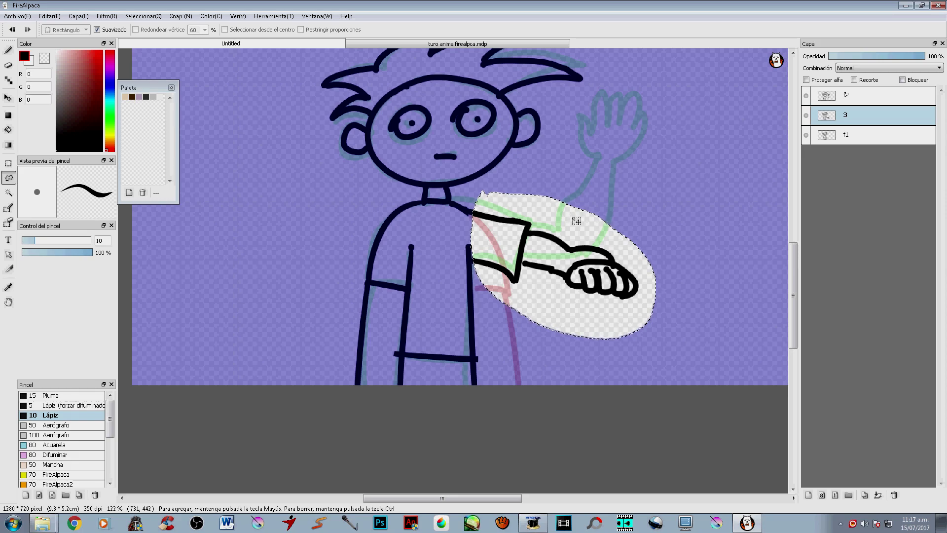
key(ctrl+t)
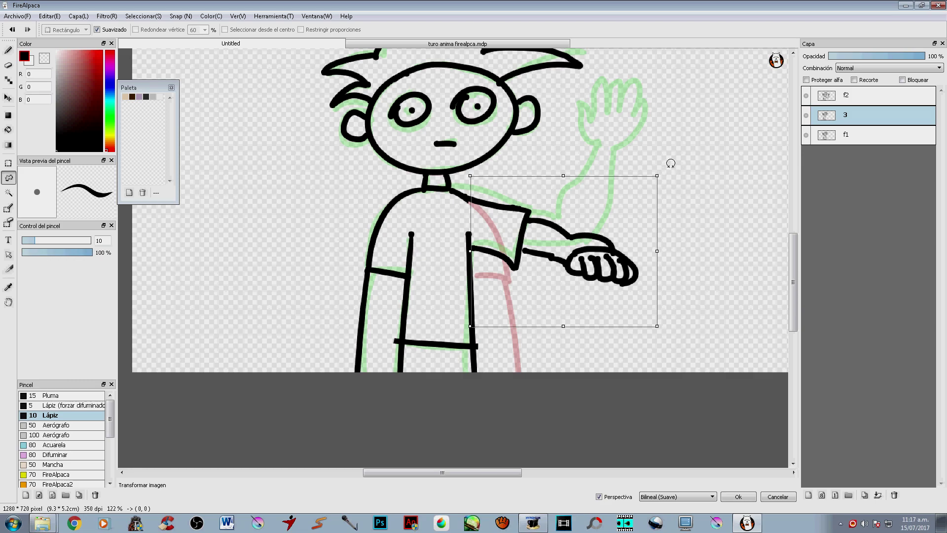
drag(665, 160, 672, 186)
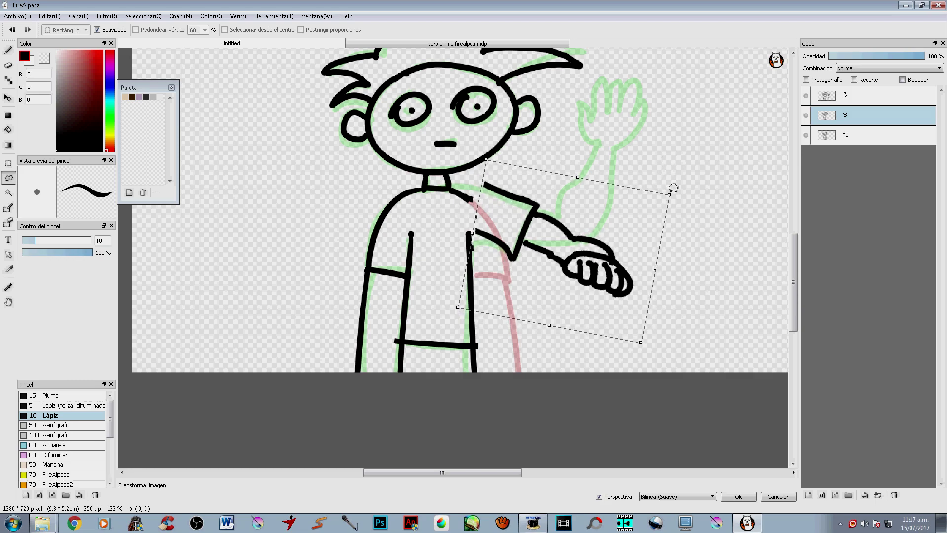
drag(565, 230, 554, 243)
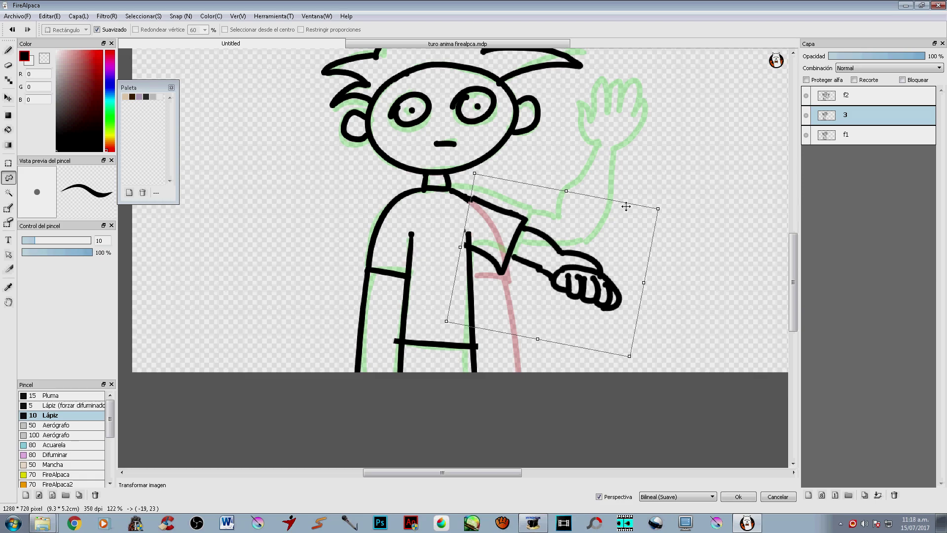
key(Return)
key(ctrl+d)
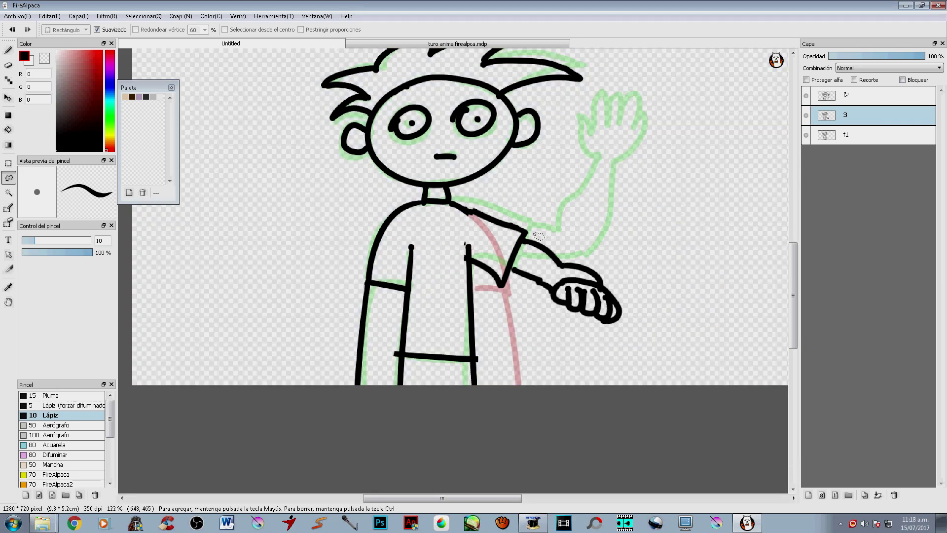
- Step repeatedly through layers f1, 3 and f2 to examine the arm-raising motion with the in-between frame
key(Down)
ctrl+click(584, 209)
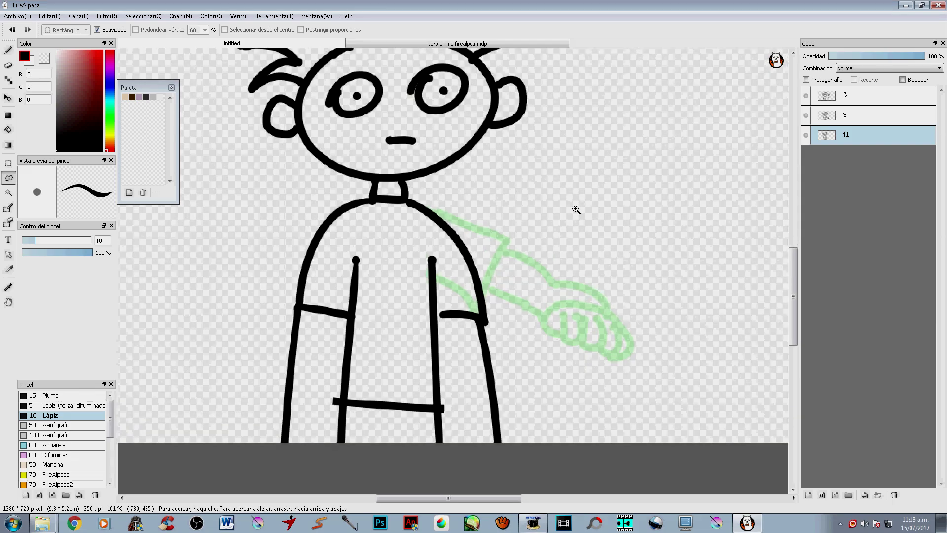
drag(577, 209, 575, 180)
drag(574, 180, 516, 255)
key(Down)
key(Up)
key(Down)
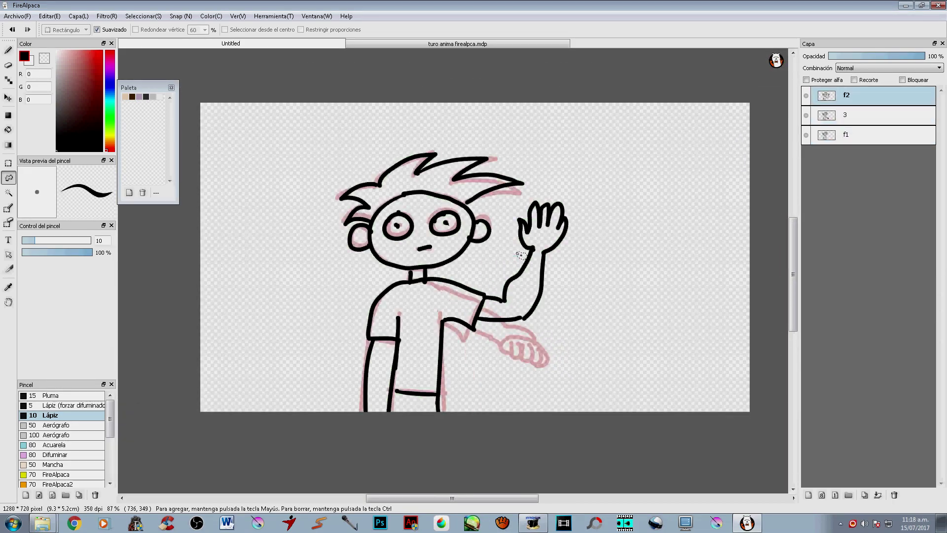
key(Down)
key(Down)
key(Up)
key(Up)
key(Down)
key(Down)
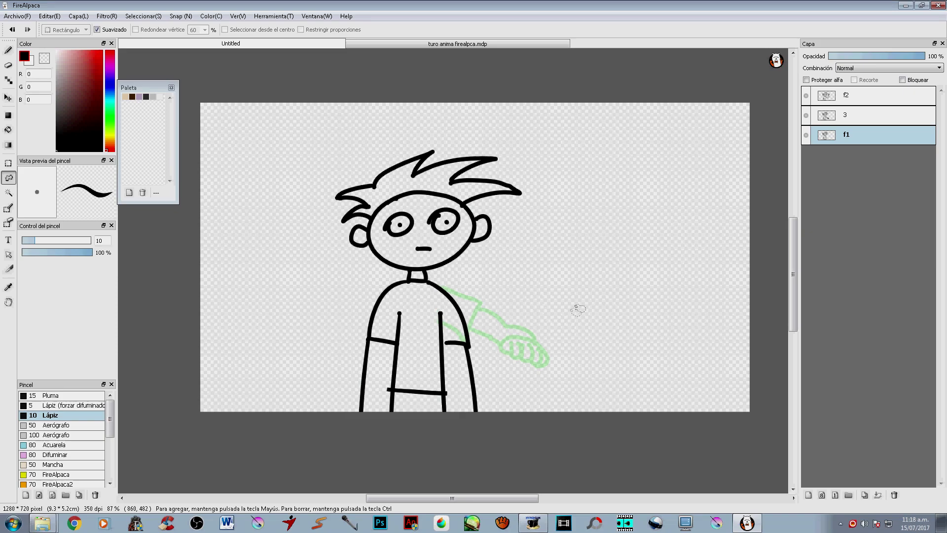
key(Up)
key(Up)
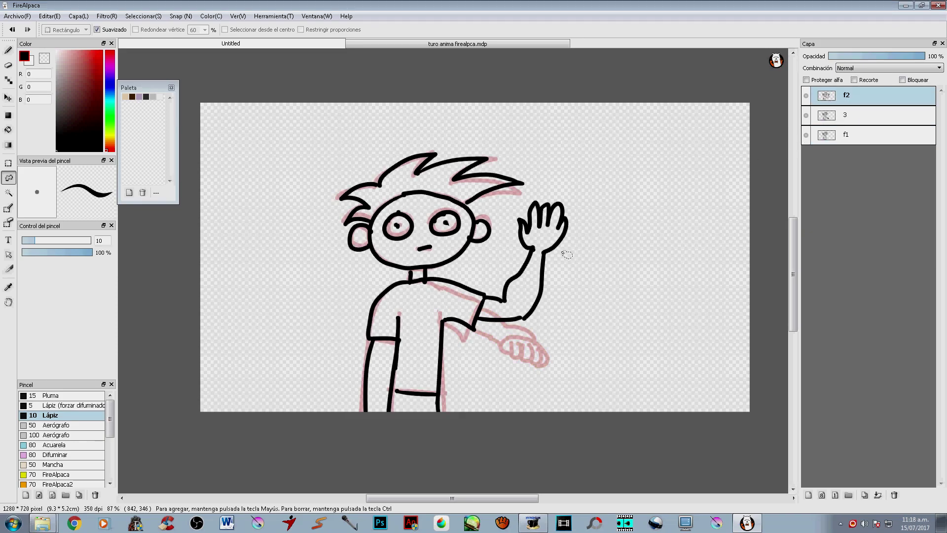
- Duplicate layer f2 and rename the copy 4
key(ctrl+shift+d)
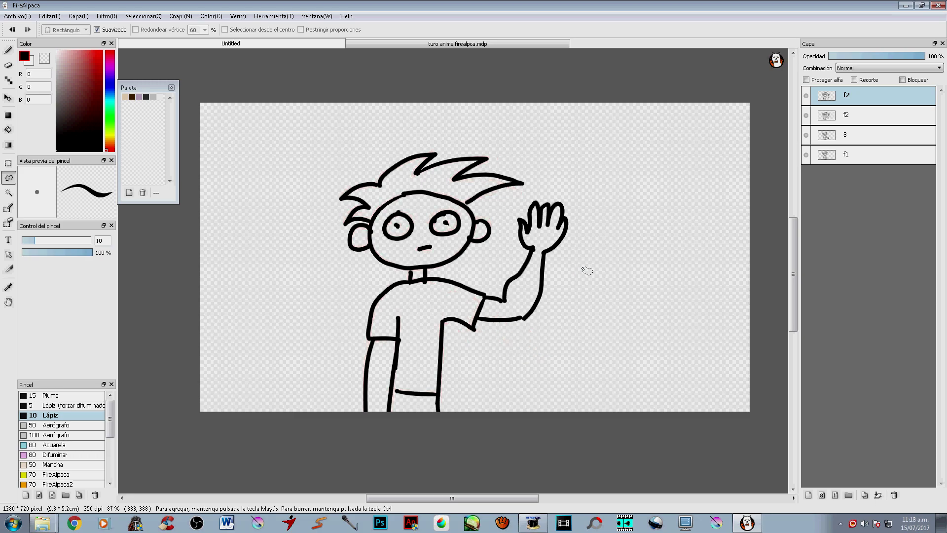
double_click(857, 99)
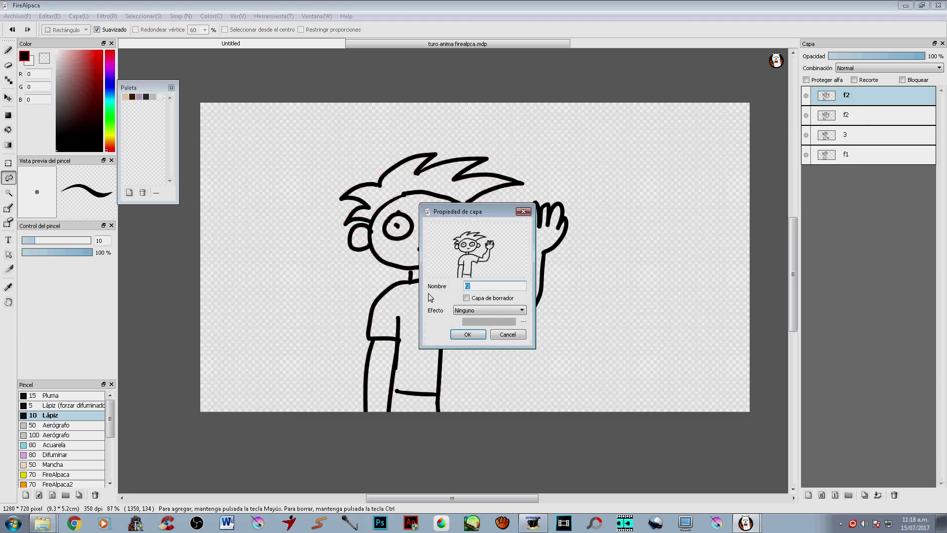
click(468, 334)
- Lasso the raised forearm and hand on layer 4 and rotate them slightly clockwise, away from the head
mouse_move(542, 188)
mouse_down()
mouse_move(512, 216)
mouse_move(507, 306)
mouse_move(561, 303)
mouse_move(579, 199)
mouse_up()
key(ctrl+t)
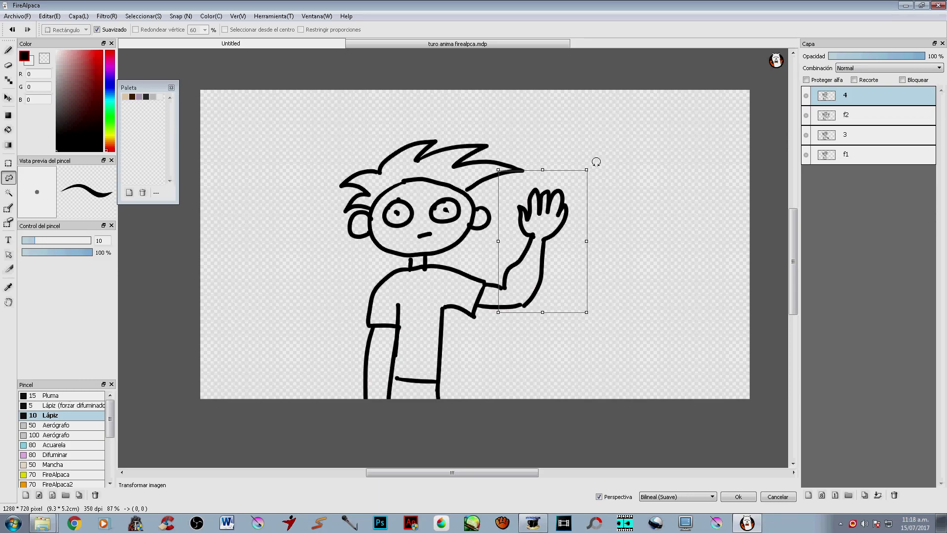
drag(597, 155, 583, 203)
key(Return)
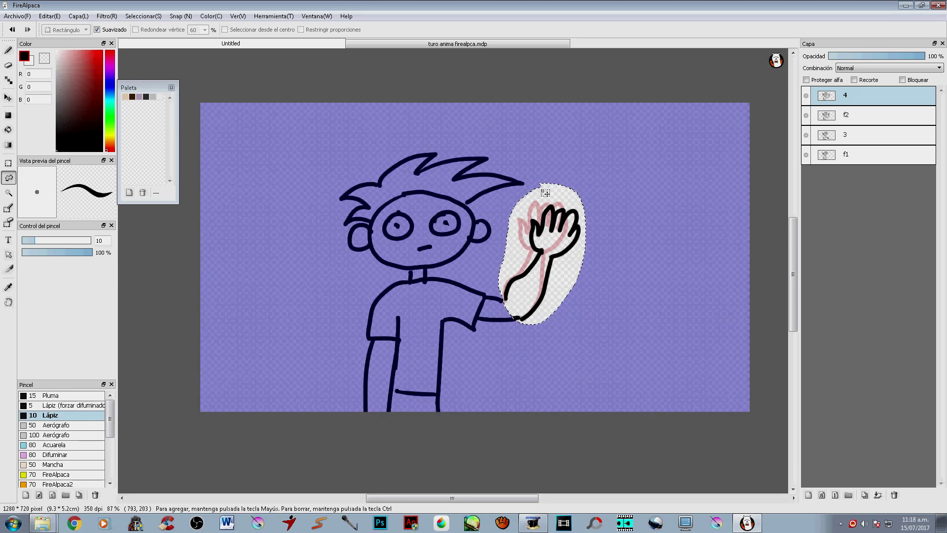
key(ctrl+d)
mouse_move(540, 194)
mouse_down()
mouse_move(507, 278)
mouse_move(560, 332)
mouse_move(542, 189)
mouse_up()
key(ctrl+t)
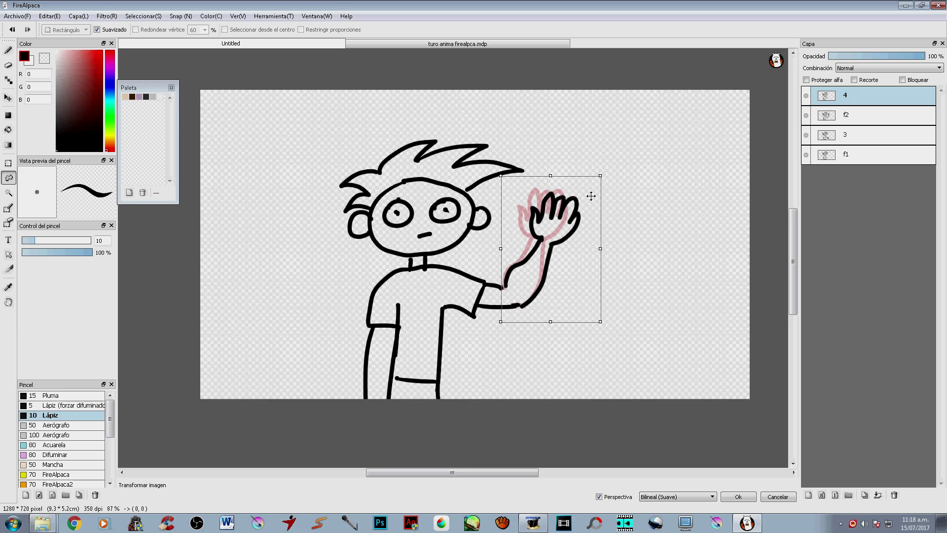
key(Return)
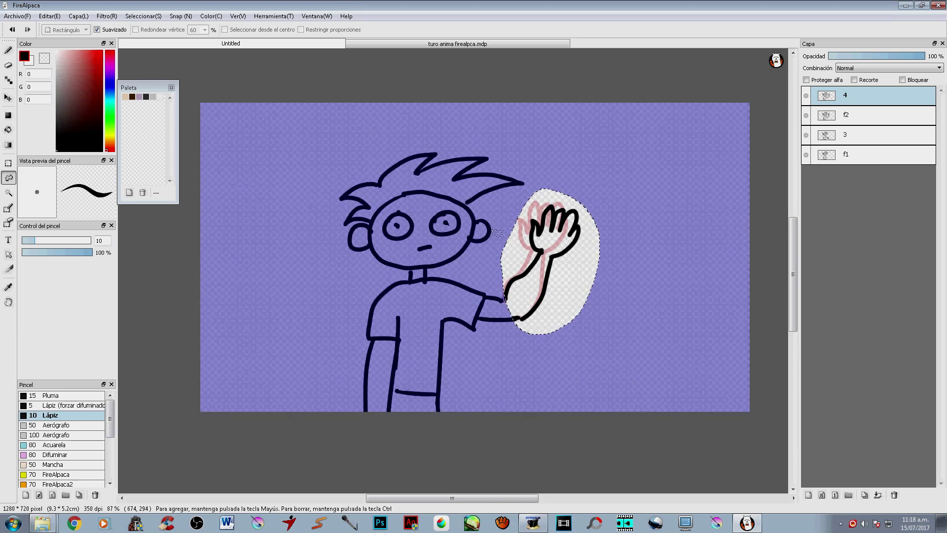
click(531, 228)
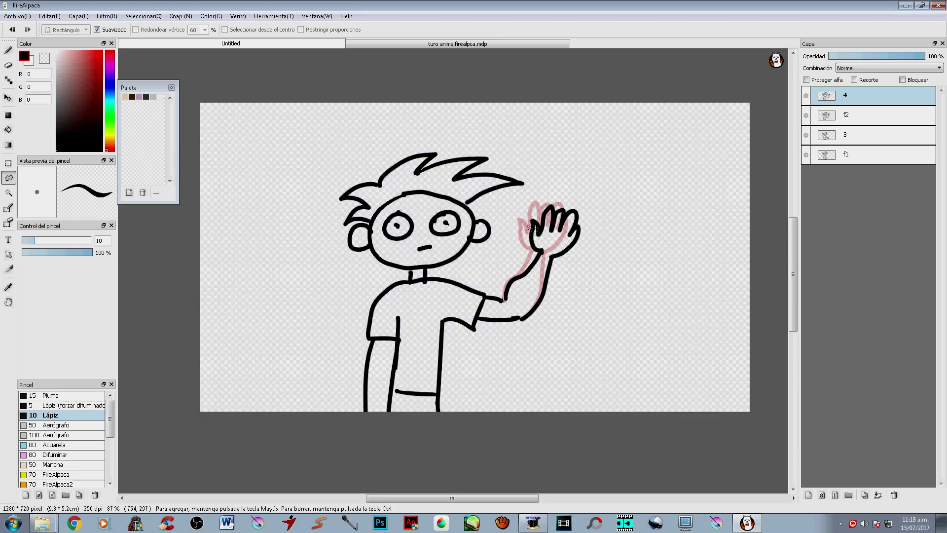
- Duplicate layer f2 and rename the copy 5
click(850, 121)
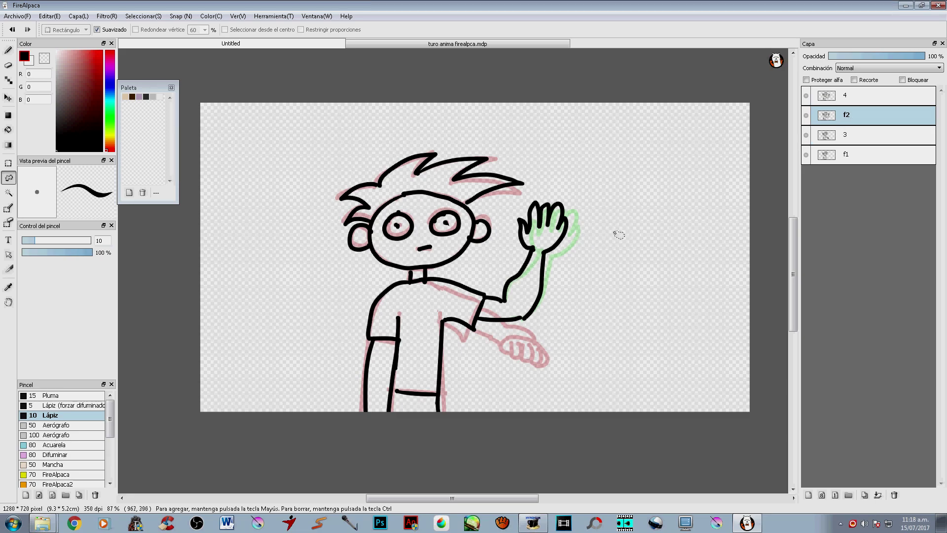
key(ctrl+c)
key(ctrl+v)
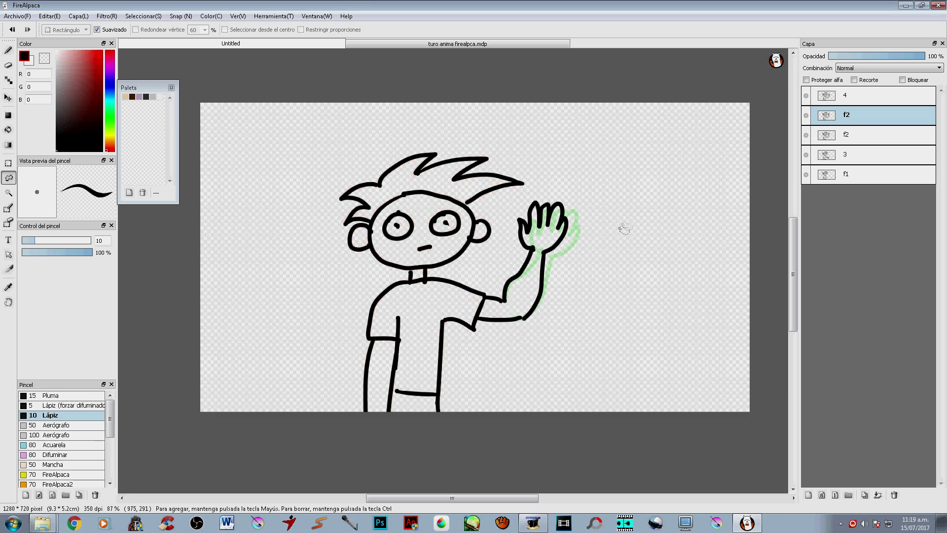
double_click(836, 123)
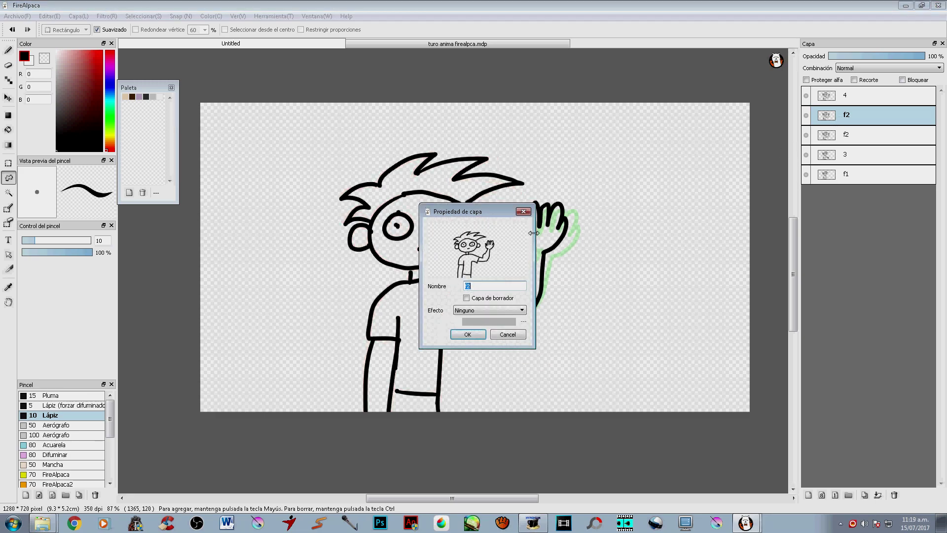
click(467, 334)
- Lasso the raised forearm and hand on layer 5 and rotate them slightly counter-clockwise, toward the head
mouse_move(538, 200)
mouse_down()
mouse_move(519, 221)
mouse_move(504, 294)
mouse_move(523, 325)
mouse_move(587, 230)
mouse_move(546, 181)
mouse_up()
key(ctrl+t)
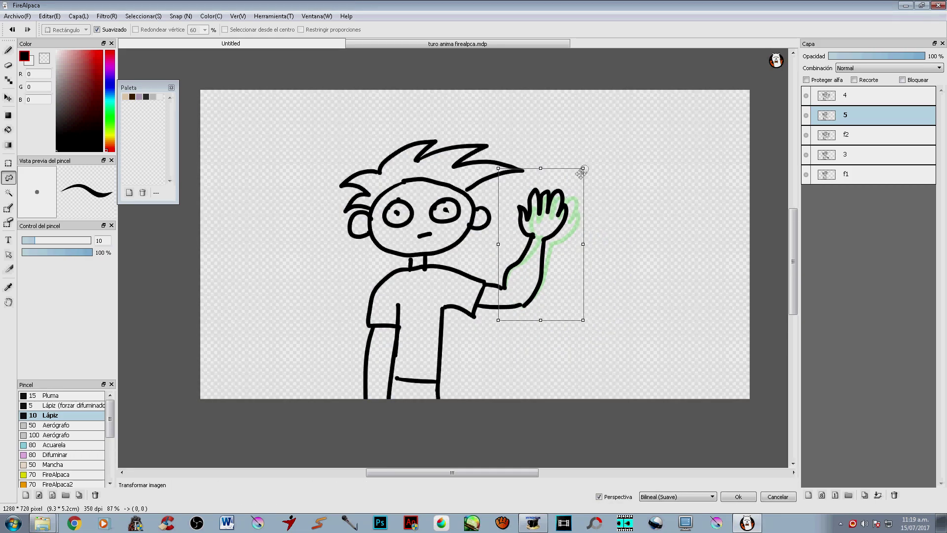
drag(590, 155, 538, 183)
key(Return)
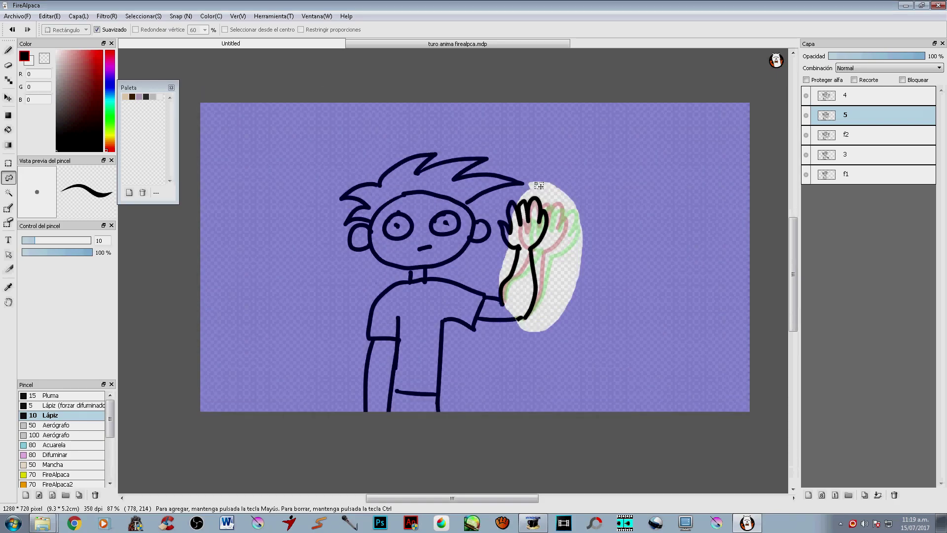
- Step back and forth through layers f2, 5 and 4 to examine the hand-waving motion
key(ctrl+Left)
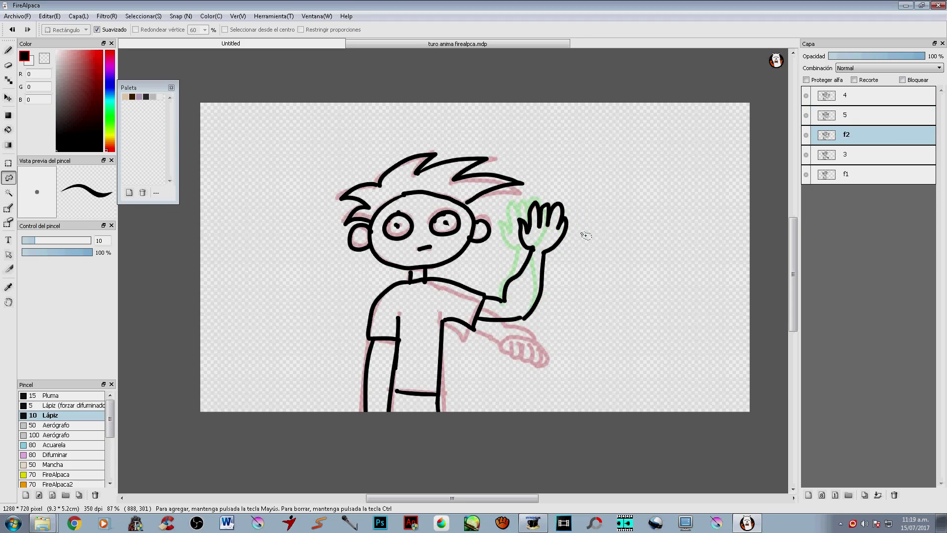
key(ctrl+Right)
key(ctrl+Right)
key(ctrl+Left)
key(ctrl+Right)
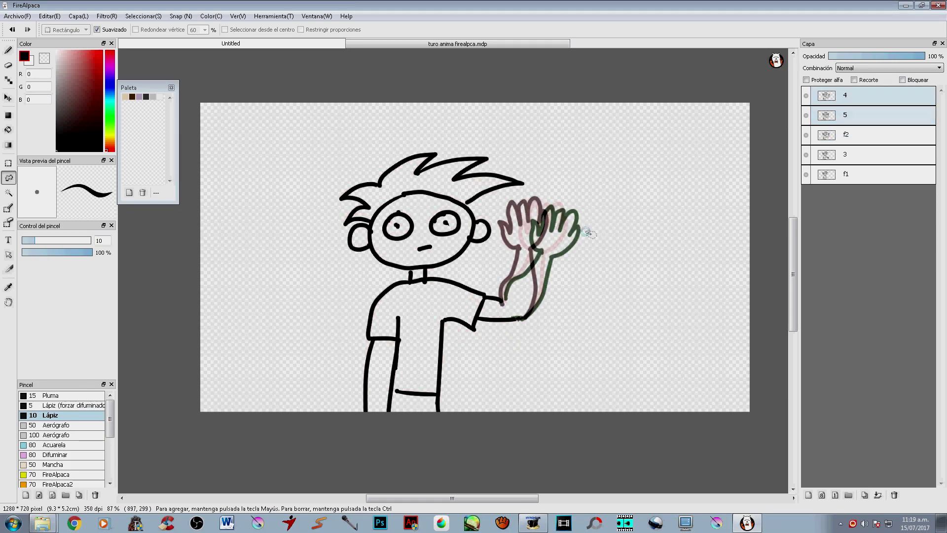
key(ctrl+Left)
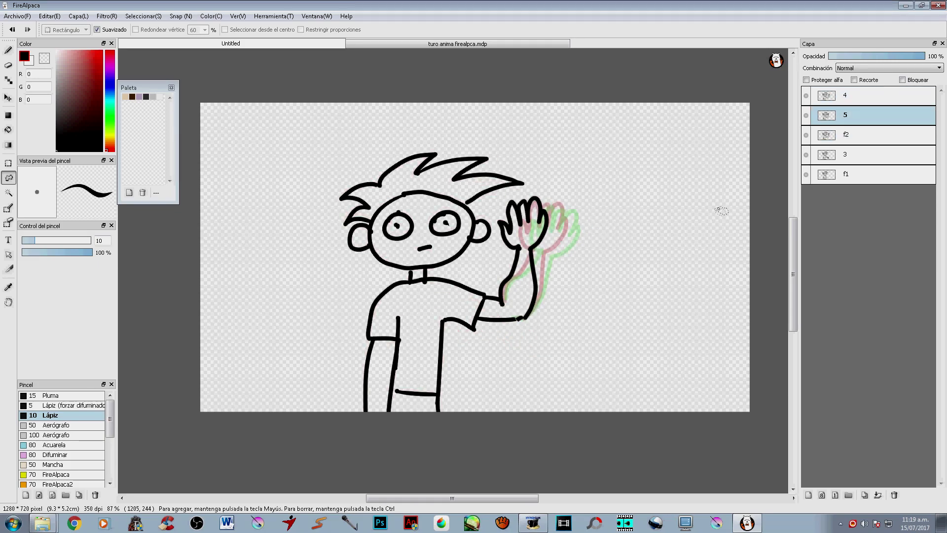
key(ctrl+Right)
key(ctrl+Left)
- Duplicate layer f2 and place the copy between layers 5 and 4
key(ctrl+Left)
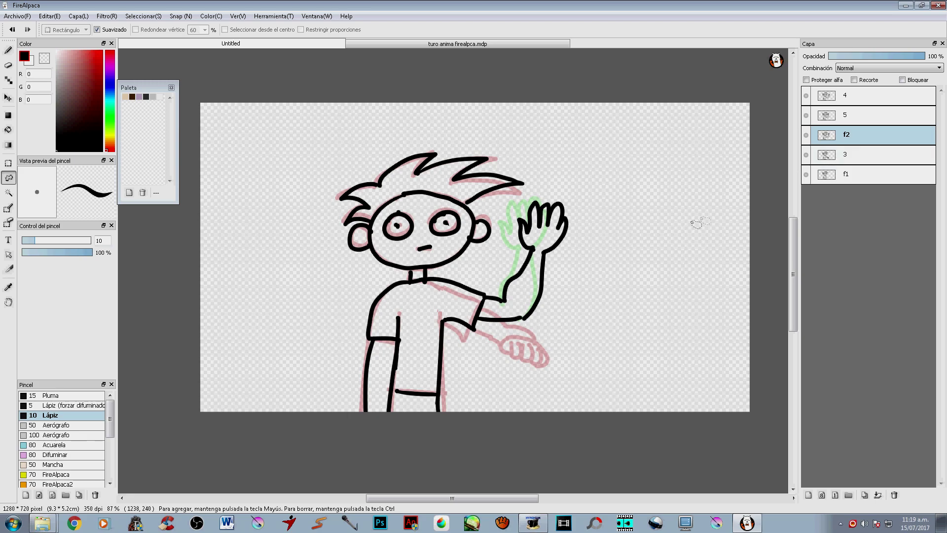
key(ctrl+shift+d)
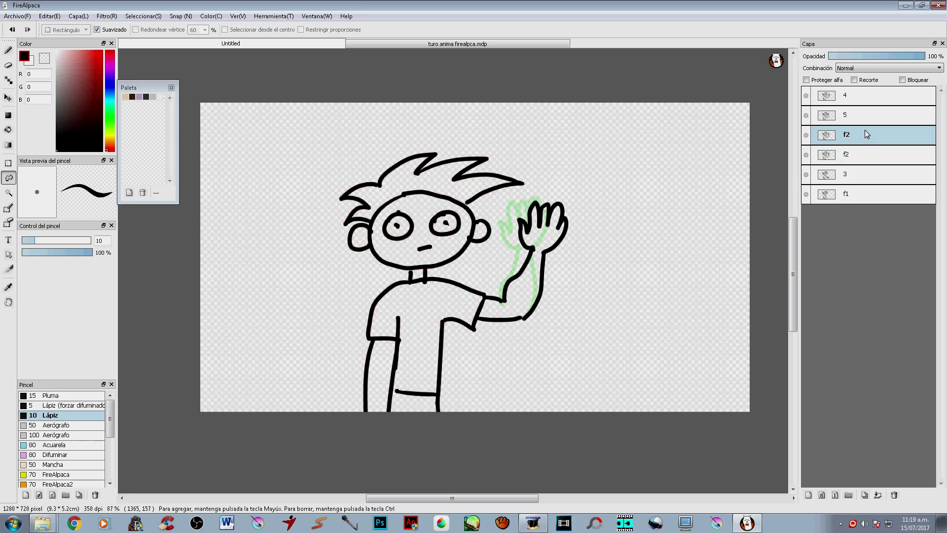
drag(867, 140, 865, 110)
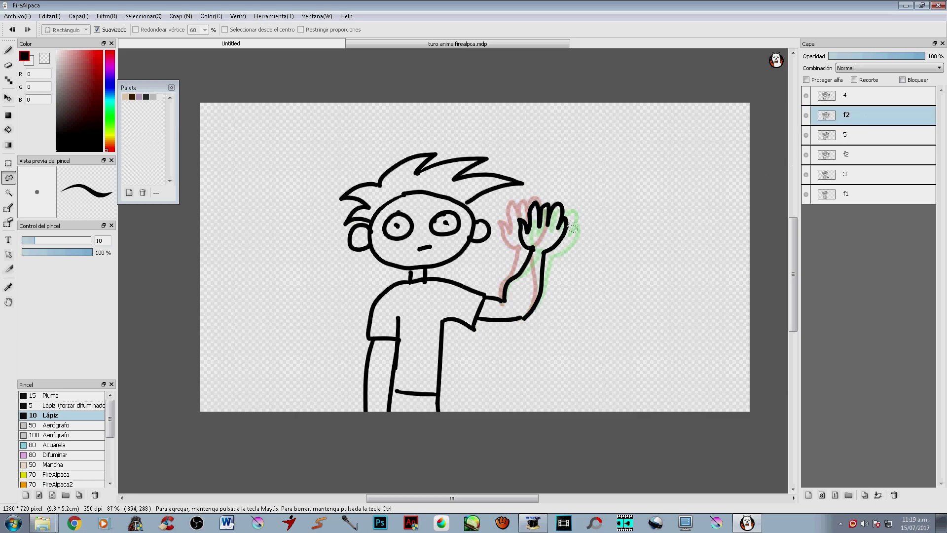
- Step repeatedly through layers 5, f2 and 4 to examine the wave with the f2 copy in between
key(ctrl+Down)
key(ctrl+Up)
key(ctrl+Up)
key(ctrl+Up)
key(ctrl+Down)
key(Up)
key(Up)
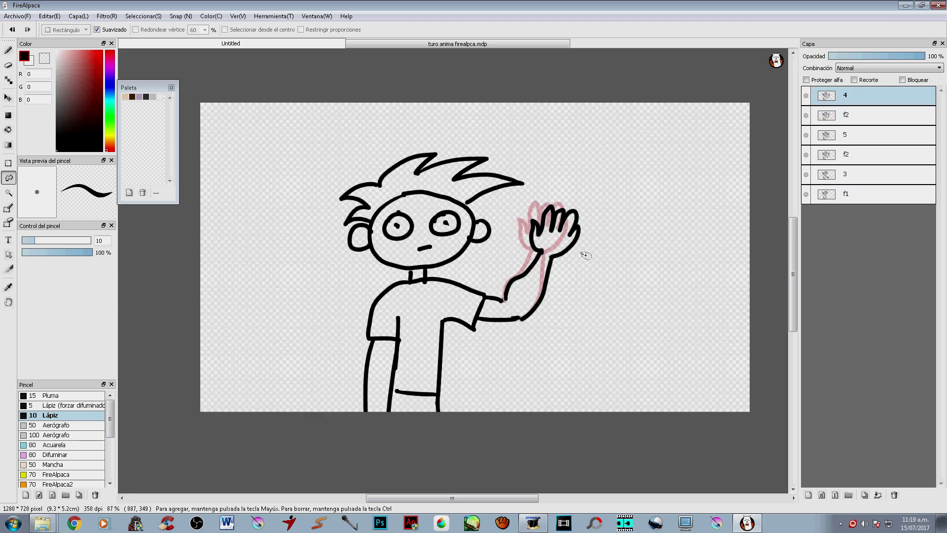
key(Down)
key(Down)
key(Up)
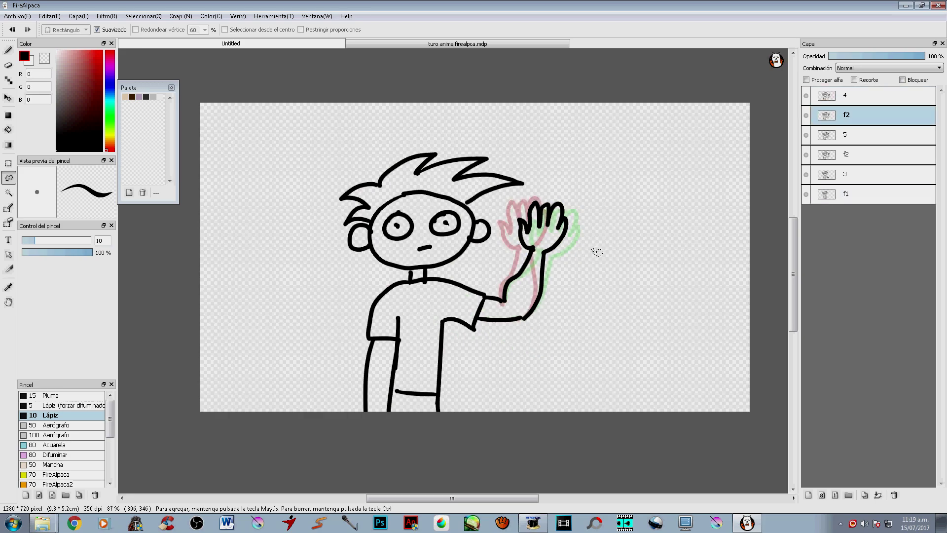
click(856, 141)
key(Up)
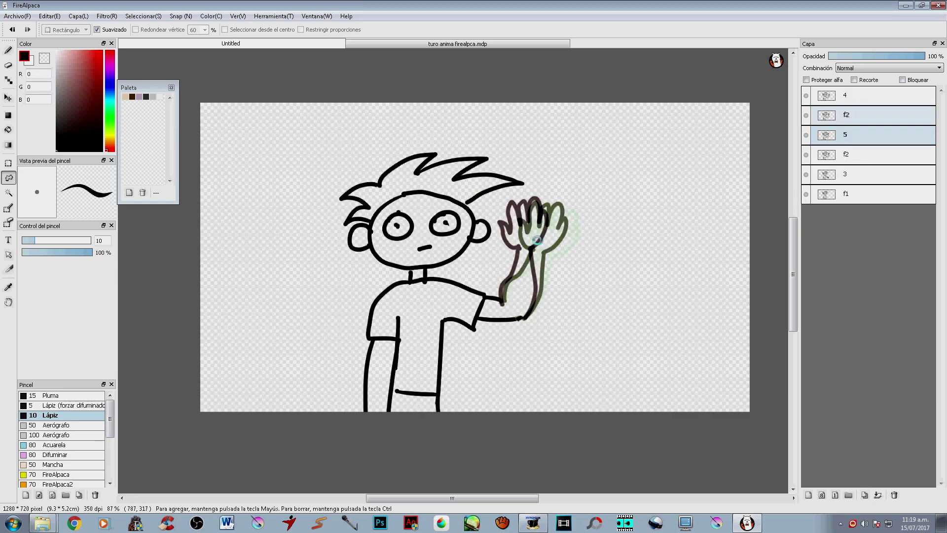
key(Down)
key(Down)
key(Up)
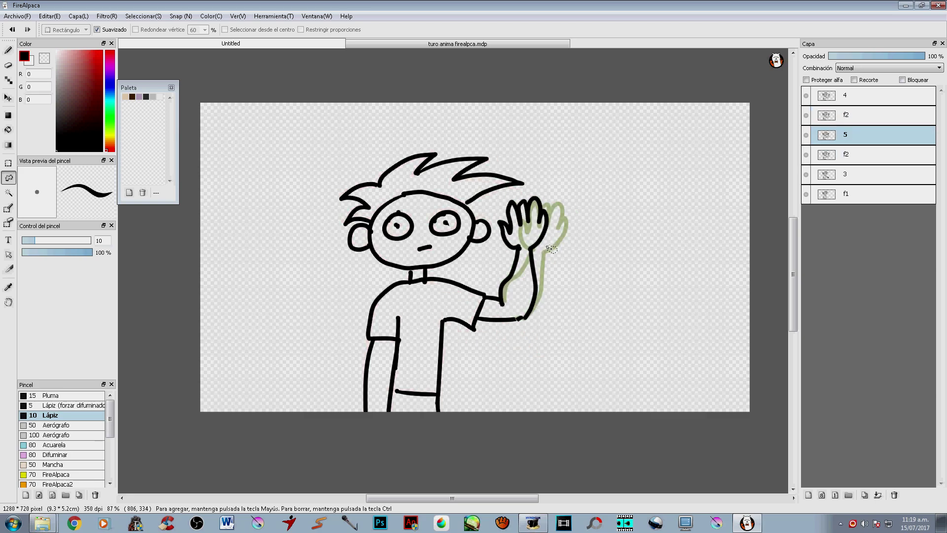
key(Up)
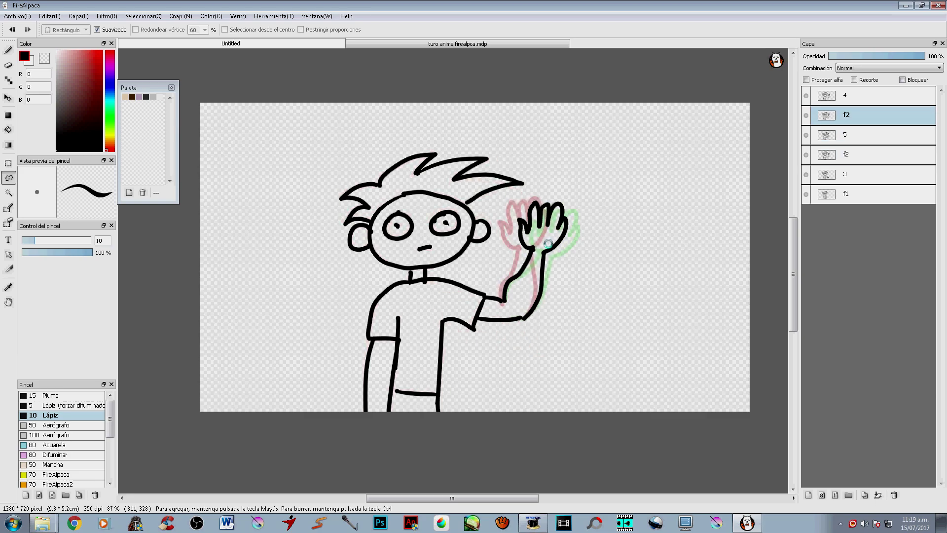
key(Up)
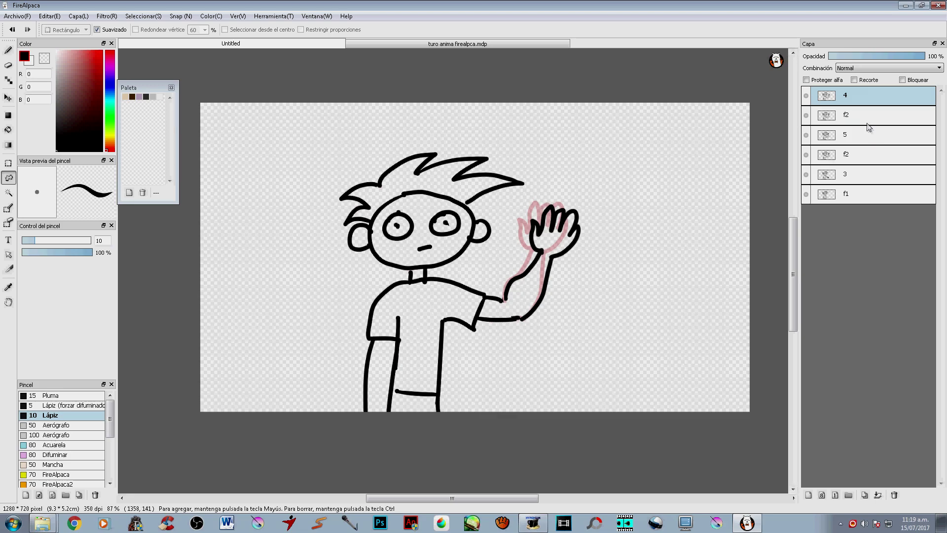
- Duplicate layers f2 and 5 and stack the copies above layer 4, with 5 topmost
click(864, 120)
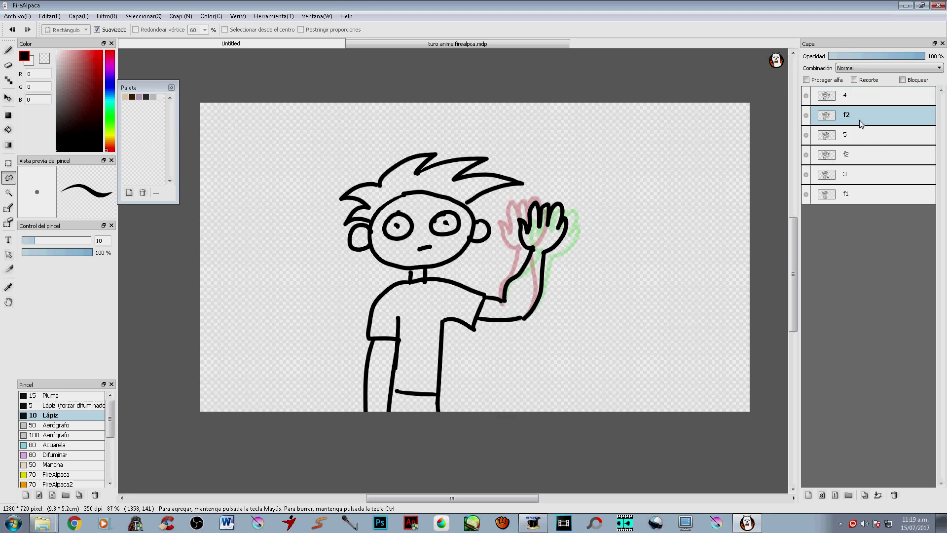
key(ctrl+shift+d)
drag(864, 101, 866, 97)
click(858, 159)
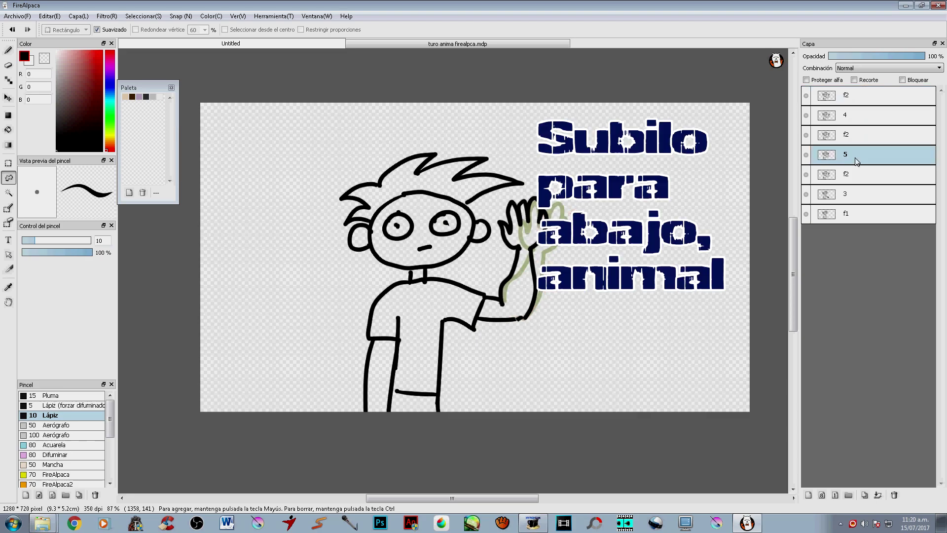
key(ctrl+shift+d)
drag(856, 165, 867, 97)
- Step repeatedly through the upper layers 5, f2 and 4 to examine the full waving cycle
key(Down)
key(Down)
key(Down)
key(Down)
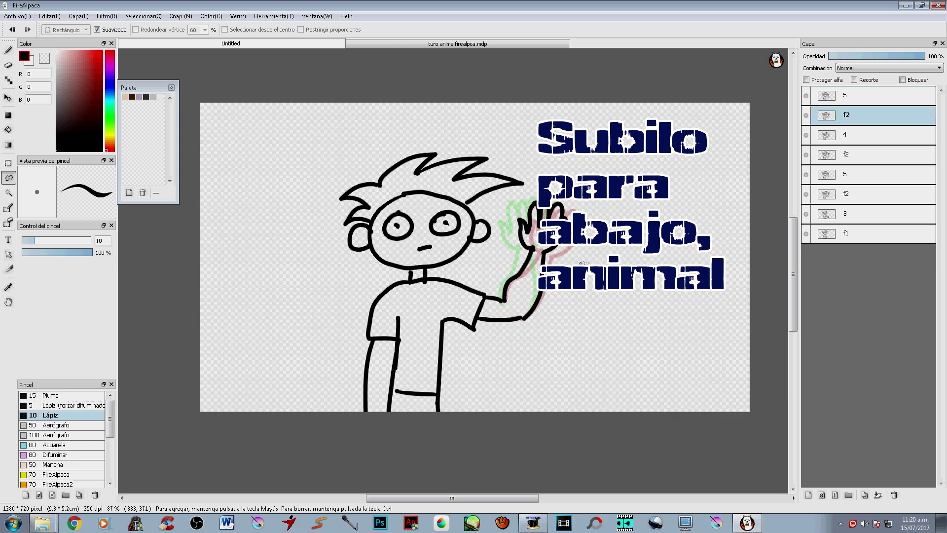
key(Up)
key(Up)
key(Up)
key(Up)
key(Down)
key(Down)
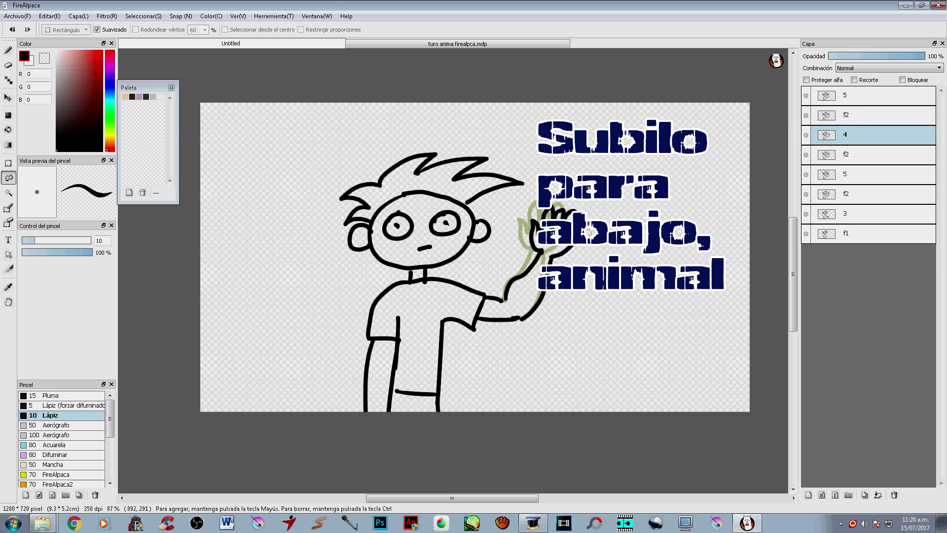
key(Up)
key(Down)
key(Up)
key(Up)
key(Down)
key(Down)
- Duplicate layer f1 and undo the extra blank layer added above the copy
drag(569, 248, 584, 216)
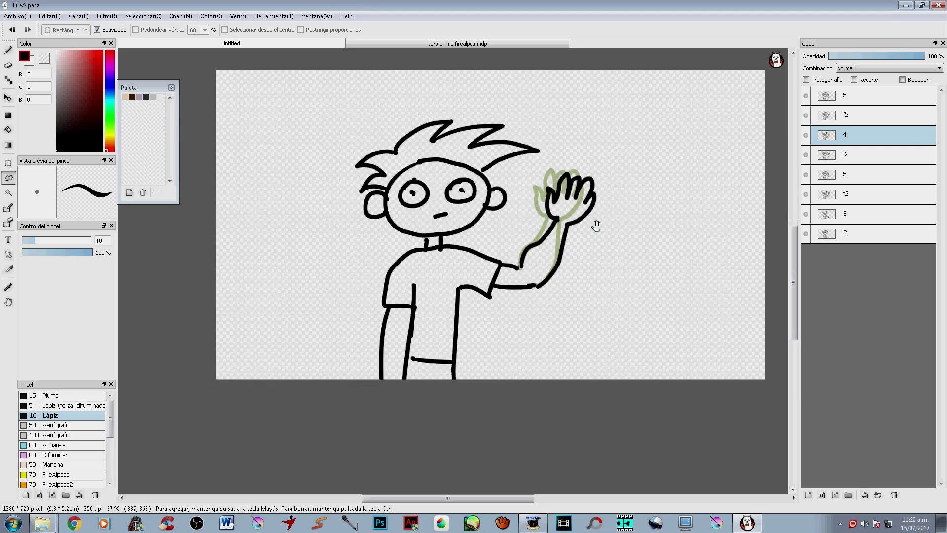
click(852, 233)
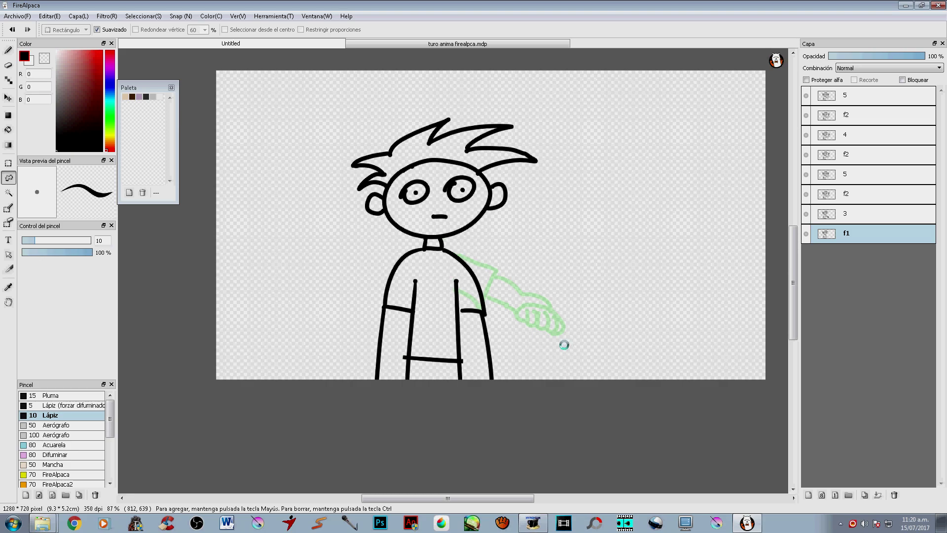
key(ctrl+shift+d)
key(ctrl+shift+n)
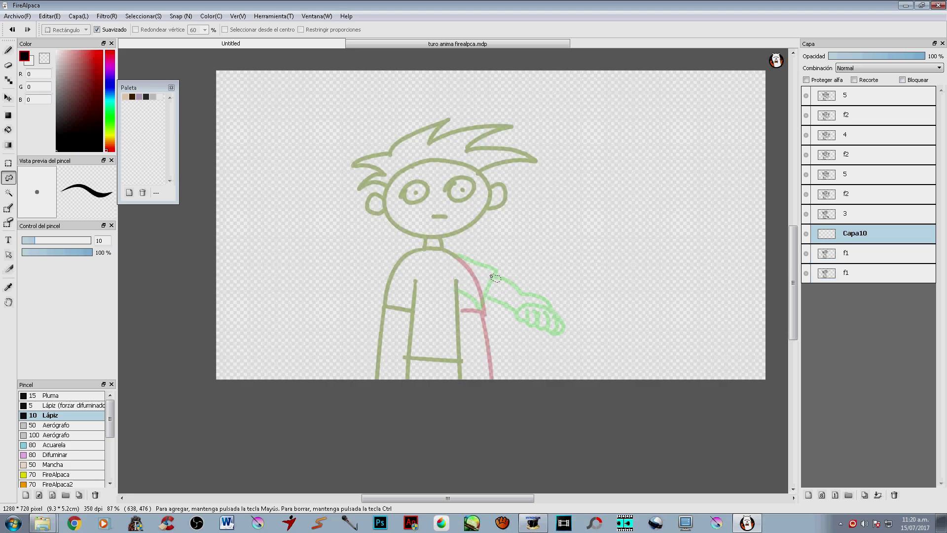
key(ctrl+z)
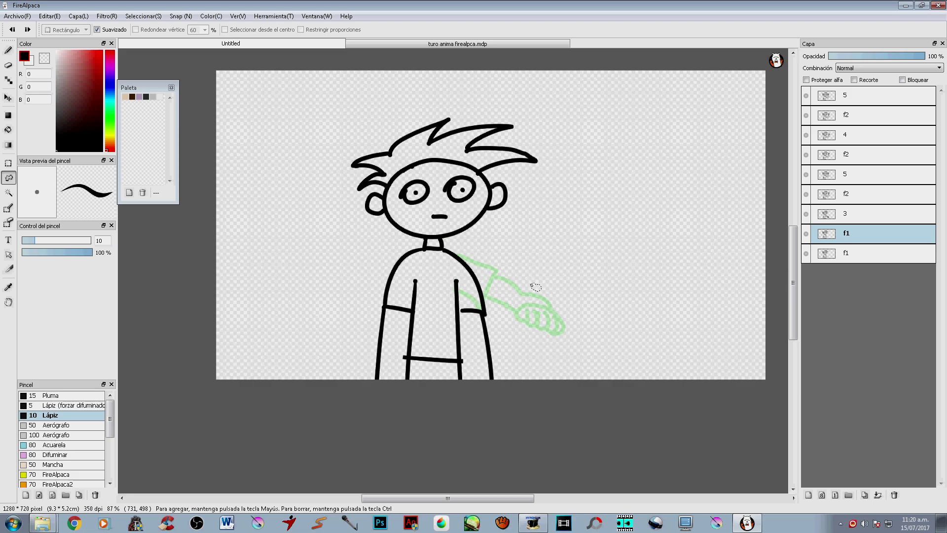
- Lasso the hanging arm nearest the onion-skin arm on the upper f1 copy, delete it and deselect
mouse_move(486, 255)
mouse_down()
mouse_move(468, 311)
mouse_move(523, 276)
mouse_move(467, 288)
mouse_move(518, 389)
mouse_move(508, 276)
mouse_up()
key(ctrl+d)
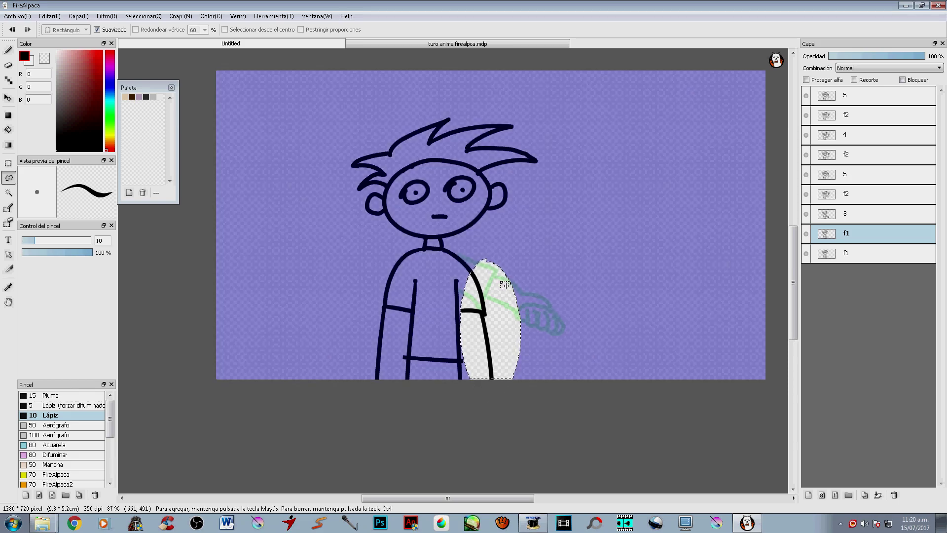
key(Delete)
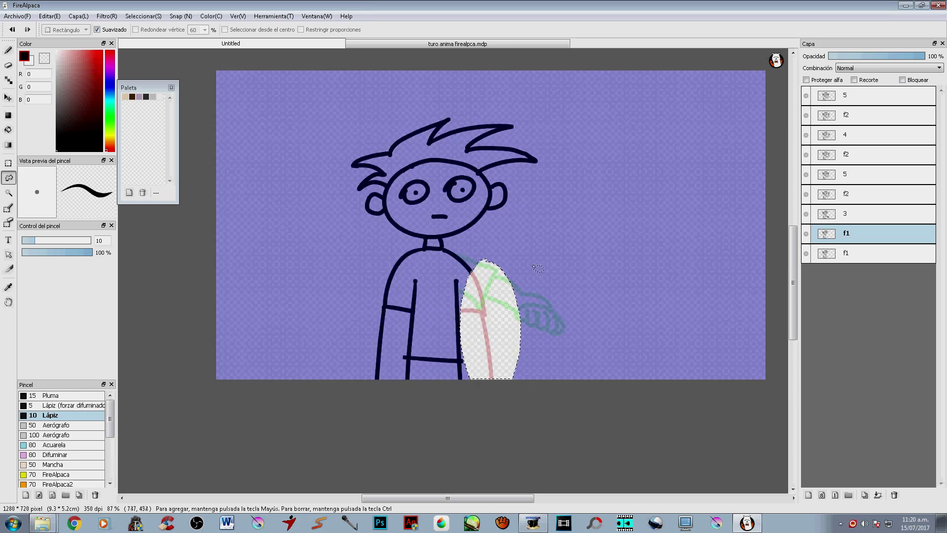
key(b)
key(ctrl+d)
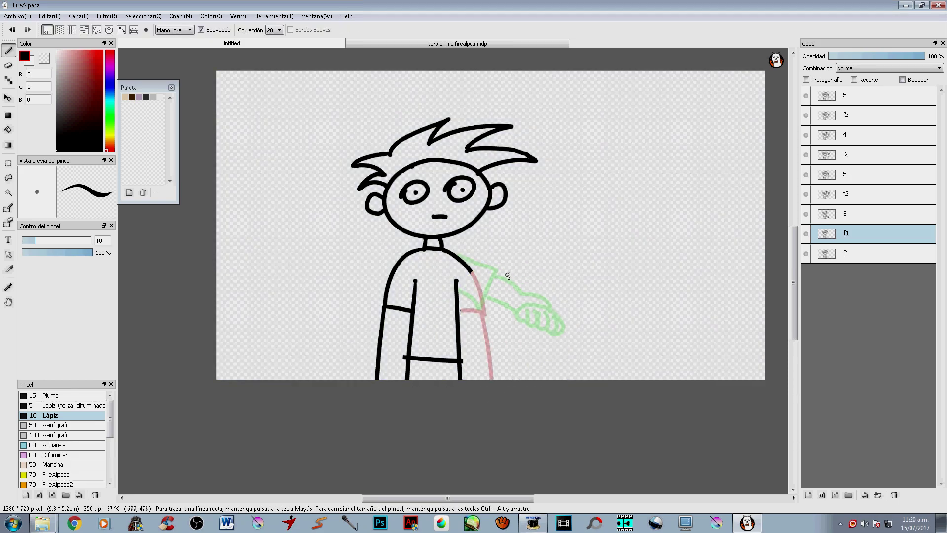
- Draw a new arm with sleeve and hand on the f1 copy, angled between the hanging pose and layer 3's pose
mouse_move(464, 262)
mouse_down()
mouse_move(491, 285)
mouse_move(471, 271)
mouse_move(491, 290)
mouse_move(467, 318)
mouse_move(513, 337)
mouse_move(478, 325)
mouse_move(513, 366)
mouse_up()
key(ctrl+z)
mouse_move(513, 338)
mouse_down()
mouse_move(536, 362)
mouse_move(511, 374)
mouse_move(515, 363)
mouse_move(531, 375)
mouse_move(520, 368)
mouse_move(544, 373)
mouse_up()
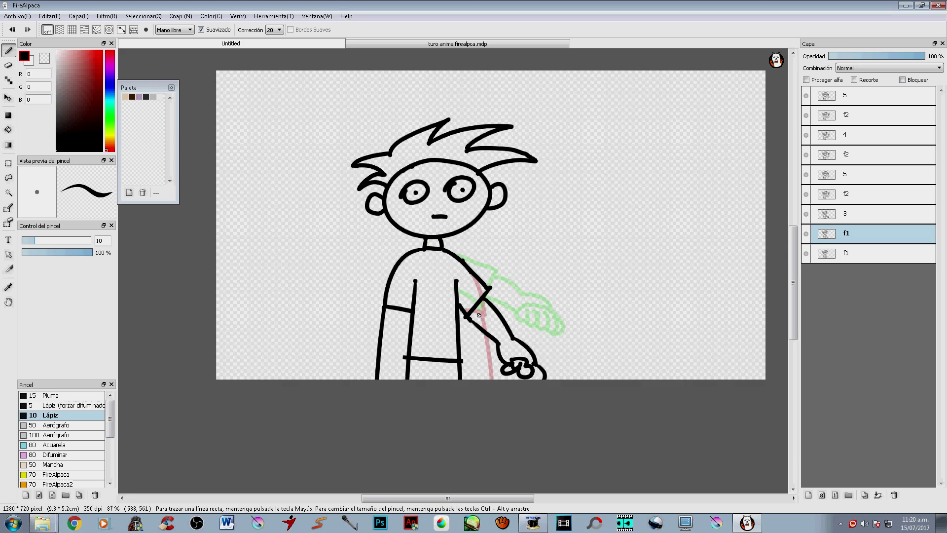
- Step through layers f1, 3 and f2 to examine the arm-raising motion with the redrawn arm
key(Down)
key(Up)
key(Up)
key(Up)
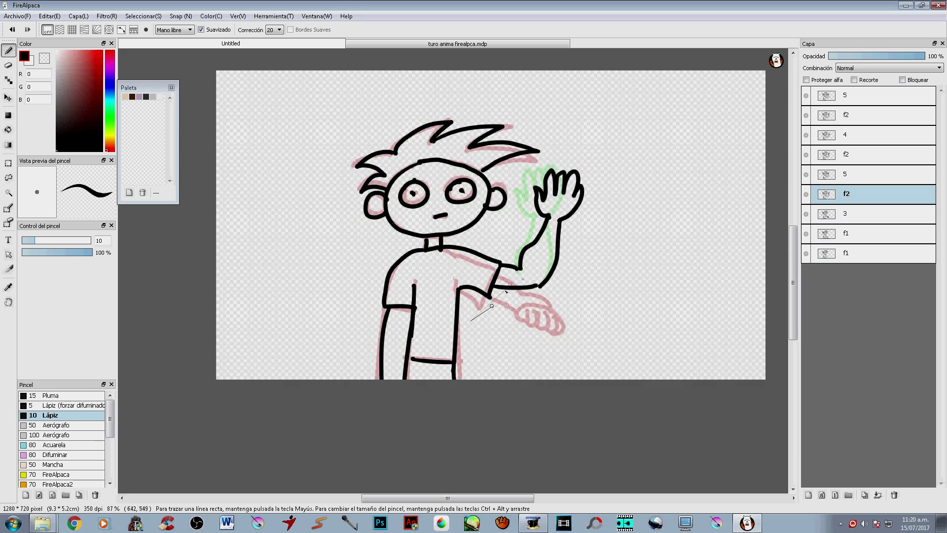
key(Down)
key(Up)
- Duplicate layer 3 and rename the copy 3a
key(Down)
key(ctrl+shift+d)
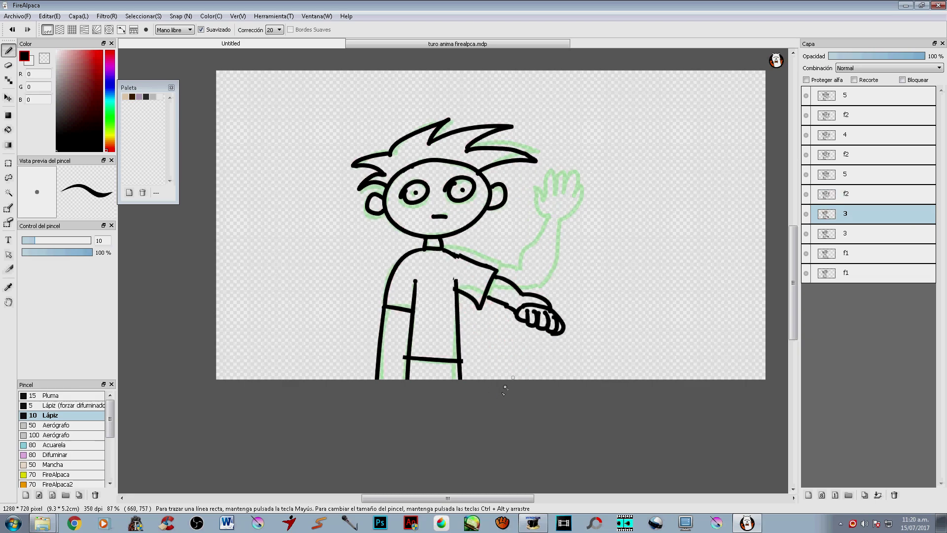
double_click(864, 217)
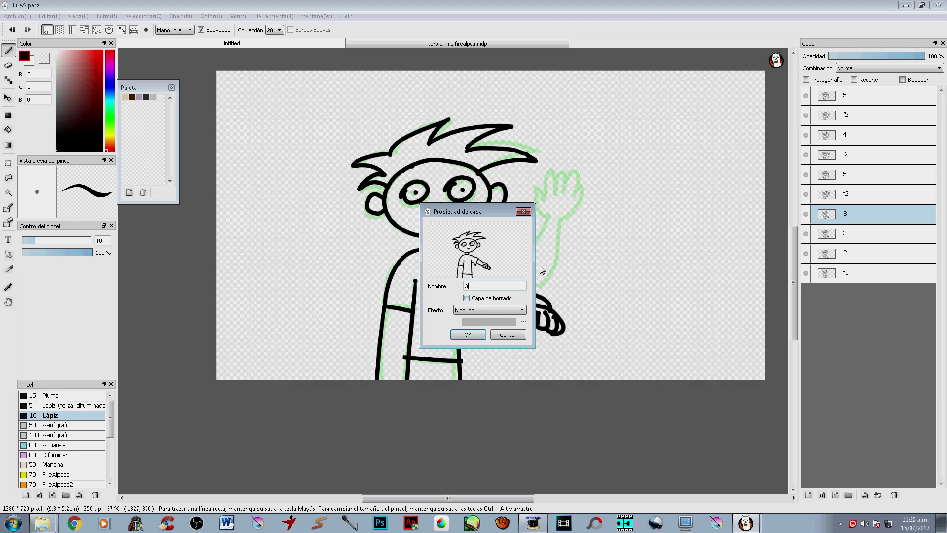
text(a)
key(Return)
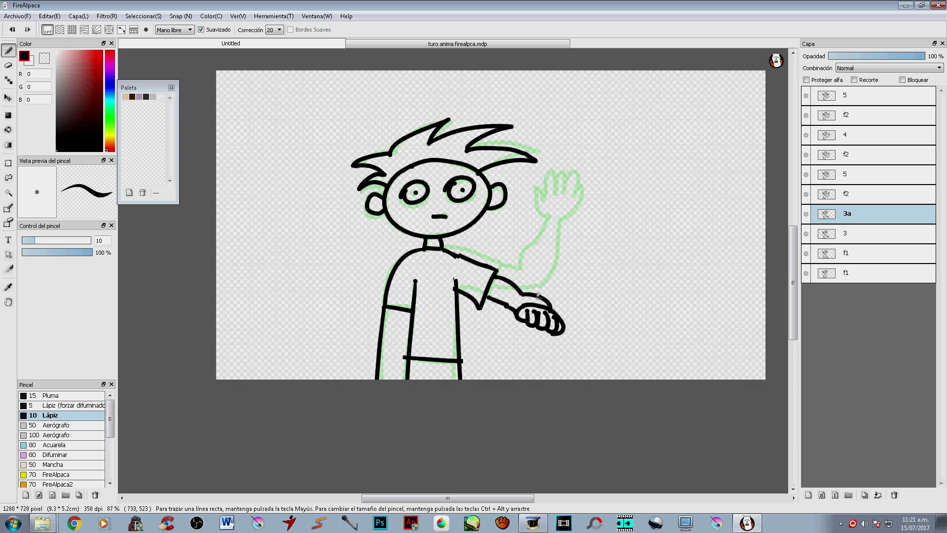
- Lasso the outstretched arm and sleeve on layer 3a, delete them and clear the selection
key(l)
mouse_move(464, 242)
mouse_down()
mouse_move(460, 276)
mouse_move(584, 337)
mouse_move(502, 263)
mouse_move(471, 302)
mouse_move(466, 244)
mouse_up()
key(Delete)
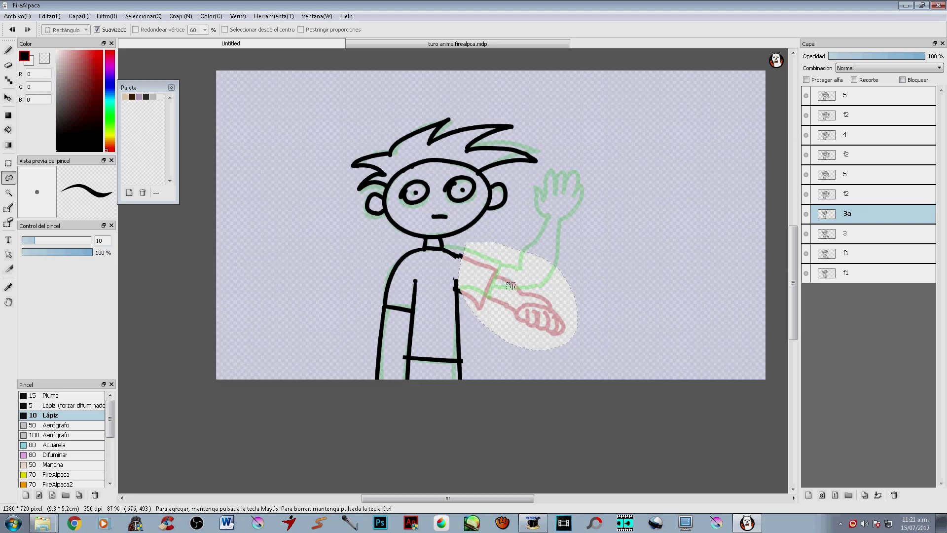
key(ctrl+d)
- Draw a new sleeve, bent forearm and closed fist on layer 3a, posed between layer 3's arm and the raised f2 arm
key(b)
mouse_move(448, 253)
mouse_down()
mouse_move(492, 260)
mouse_move(486, 303)
mouse_move(463, 289)
mouse_move(486, 302)
mouse_up()
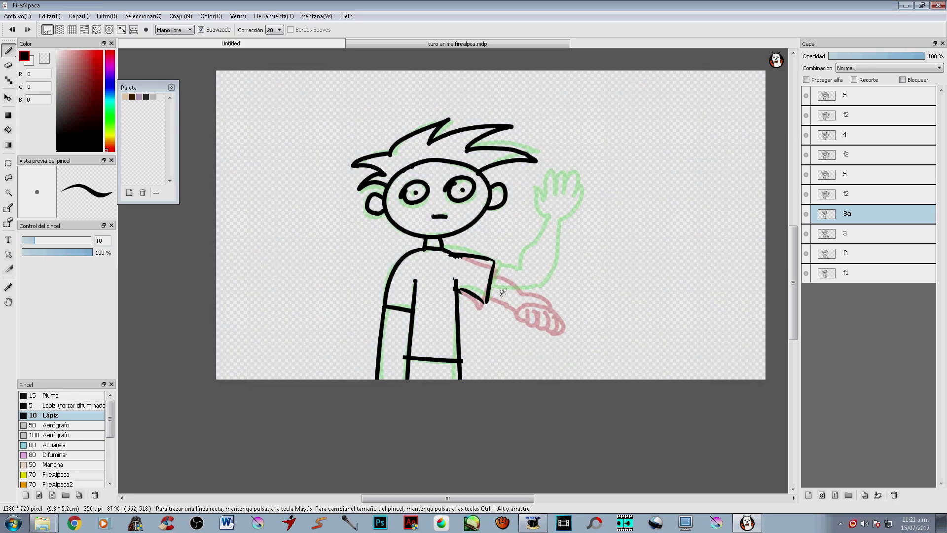
drag(496, 269, 524, 272)
key(ctrl+z)
mouse_move(496, 267)
mouse_down()
mouse_move(518, 273)
mouse_move(517, 295)
mouse_move(545, 258)
mouse_up()
key(ctrl+z)
mouse_move(521, 295)
mouse_down()
mouse_move(553, 283)
mouse_move(550, 253)
mouse_move(544, 260)
mouse_move(538, 249)
mouse_move(552, 235)
mouse_move(562, 241)
mouse_move(552, 249)
mouse_move(574, 243)
mouse_move(565, 252)
mouse_move(567, 266)
mouse_up()
key(ctrl+z)
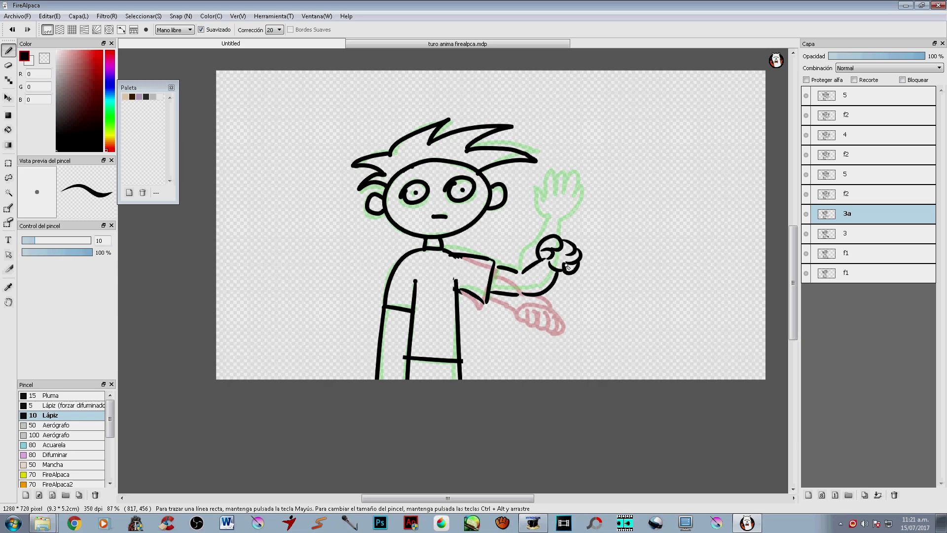
- Step through the layers around 3a down to the lowest f1 to examine the arm-raising motion
key(shift+Down)
key(shift+Down)
key(shift+Down)
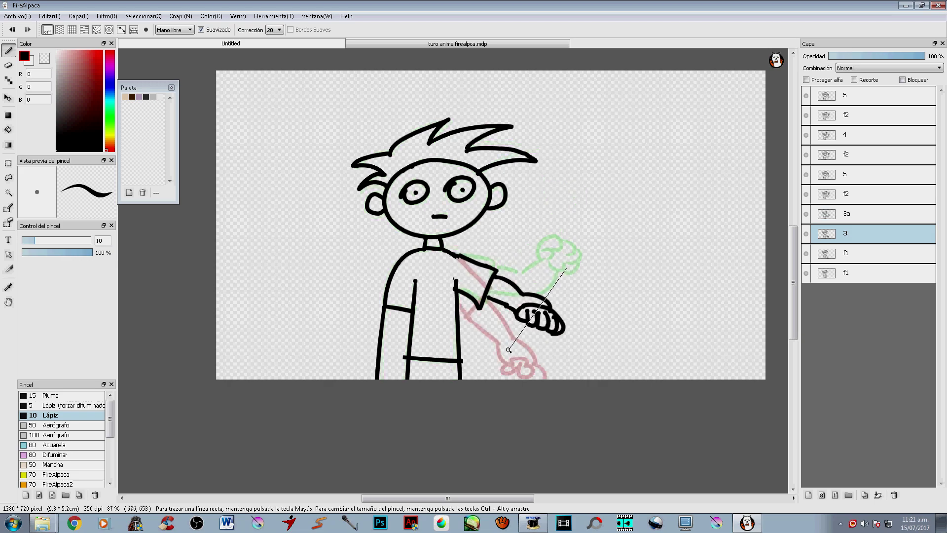
key(shift+Up)
key(shift+Up)
key(shift+Up)
key(shift+Up)
key(shift+Up)
key(shift+Up)
key(shift+Up)
key(shift+Up)
key(shift+Up)
key(shift+Up)
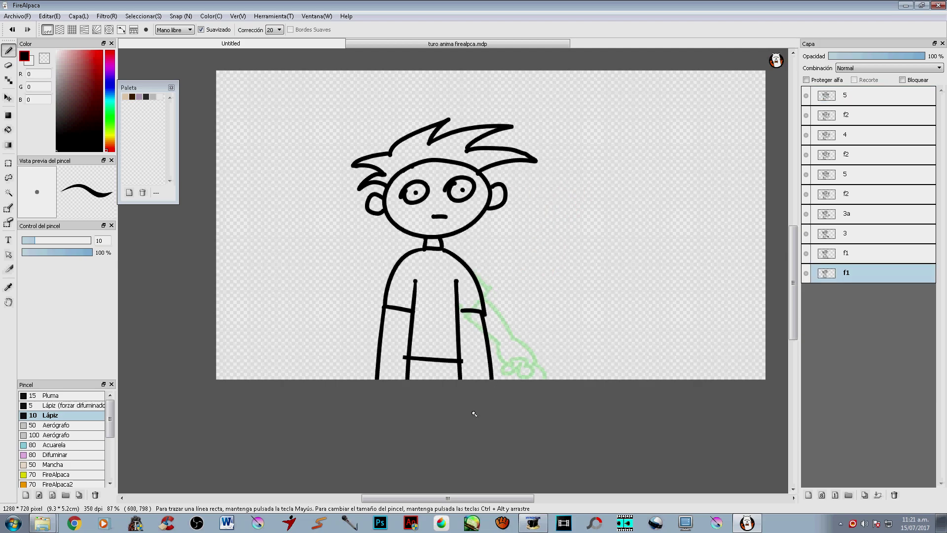
- Play the animation preview in an enlarged window at 12 fps
key(ctrl+alt+p)
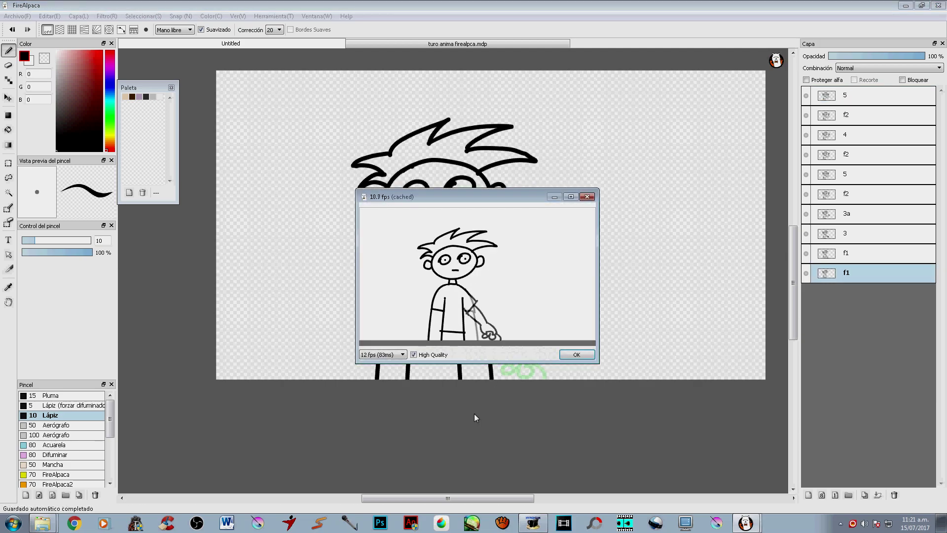
drag(599, 188, 742, 86)
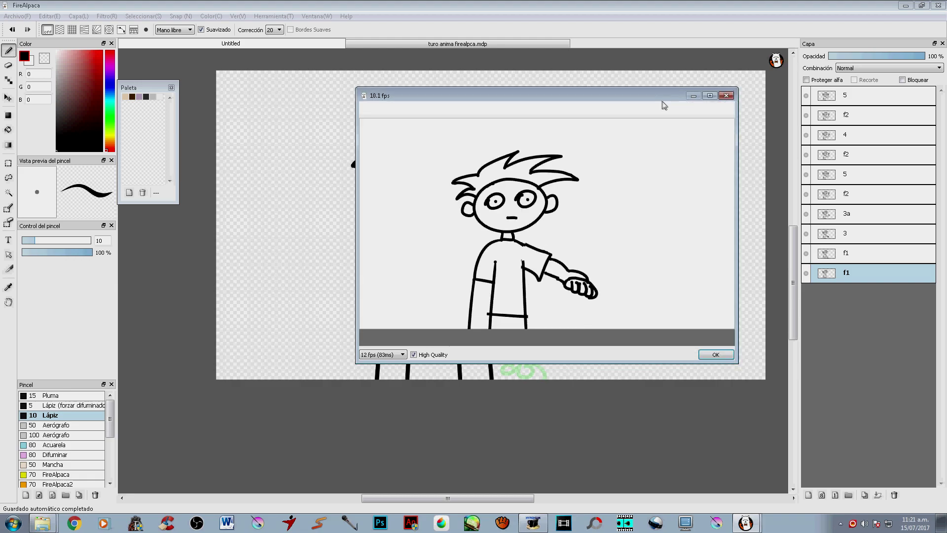
drag(664, 99, 559, 170)
drag(630, 159, 728, 87)
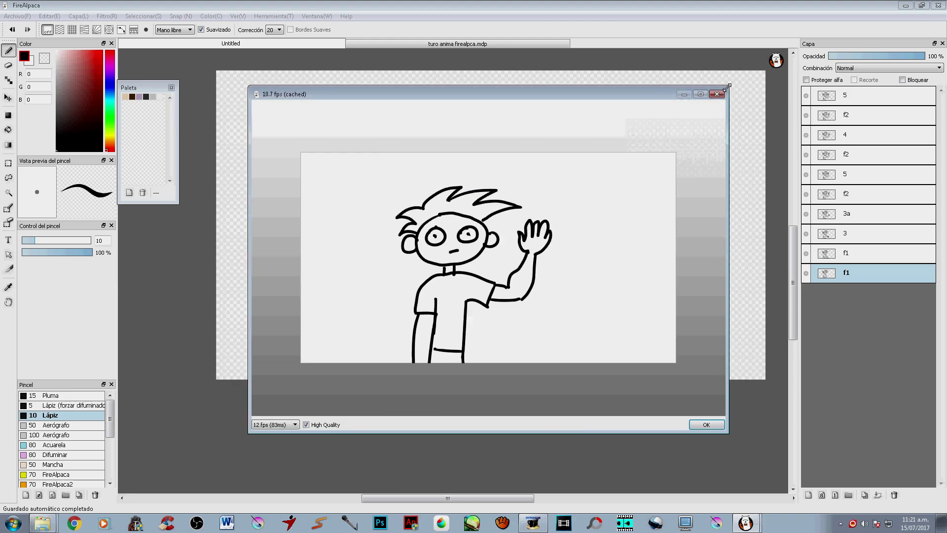
click(295, 425)
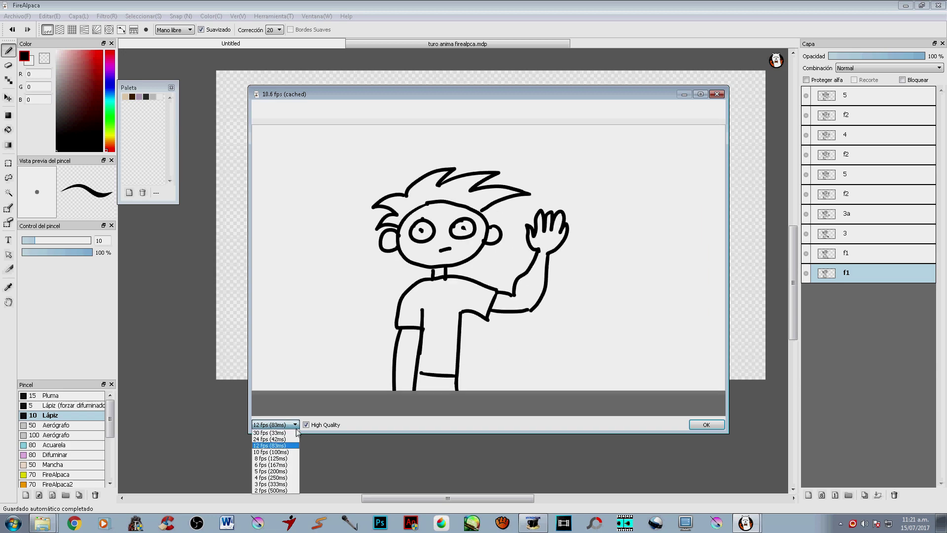
click(281, 427)
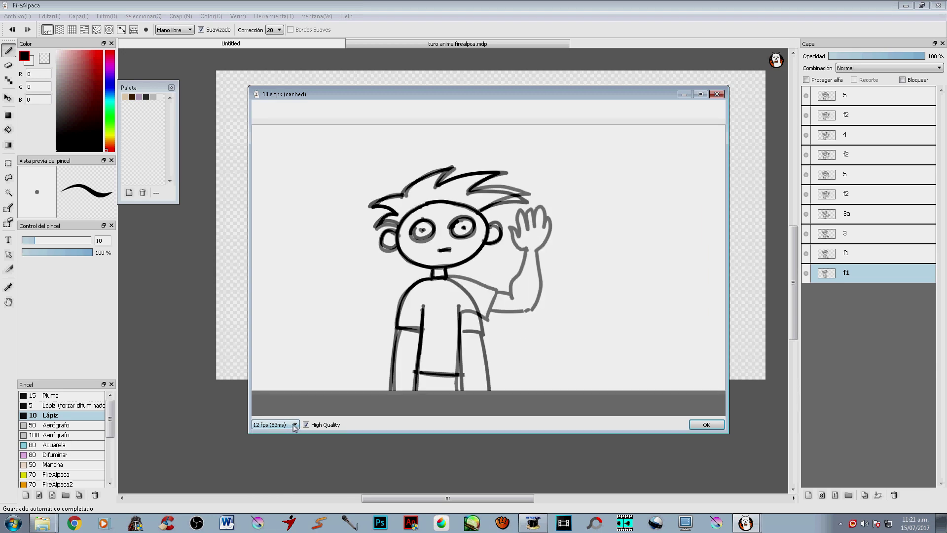
click(280, 426)
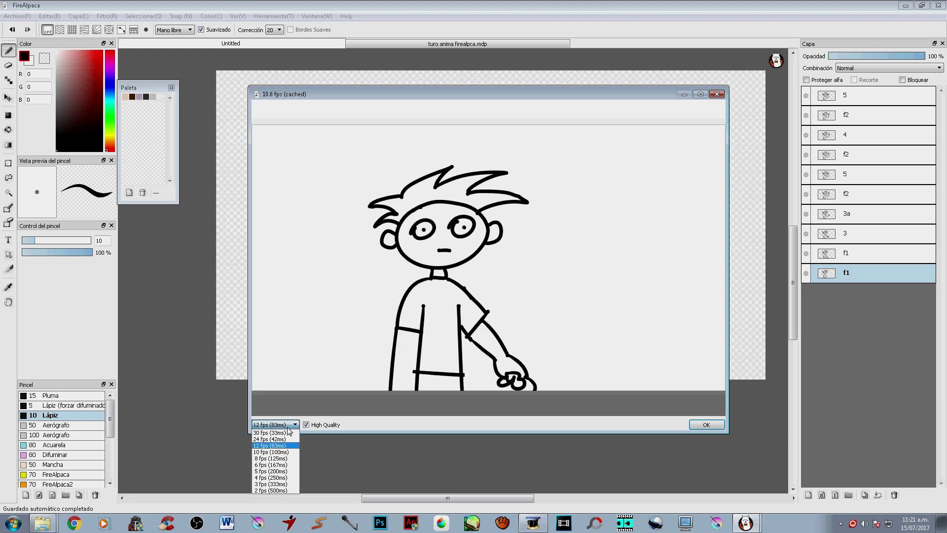
click(276, 445)
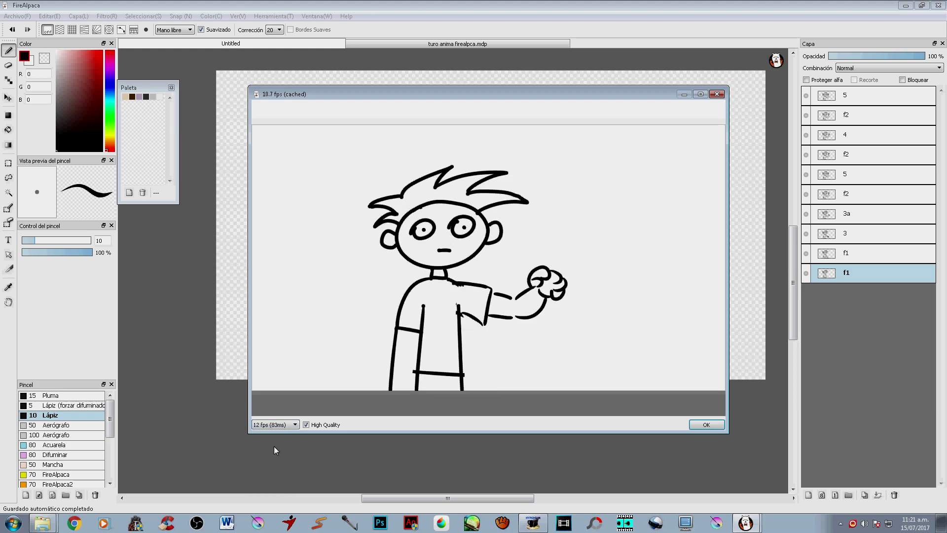
- Compare the preview playback at 24 fps and at 12 fps, and close the preview
click(295, 424)
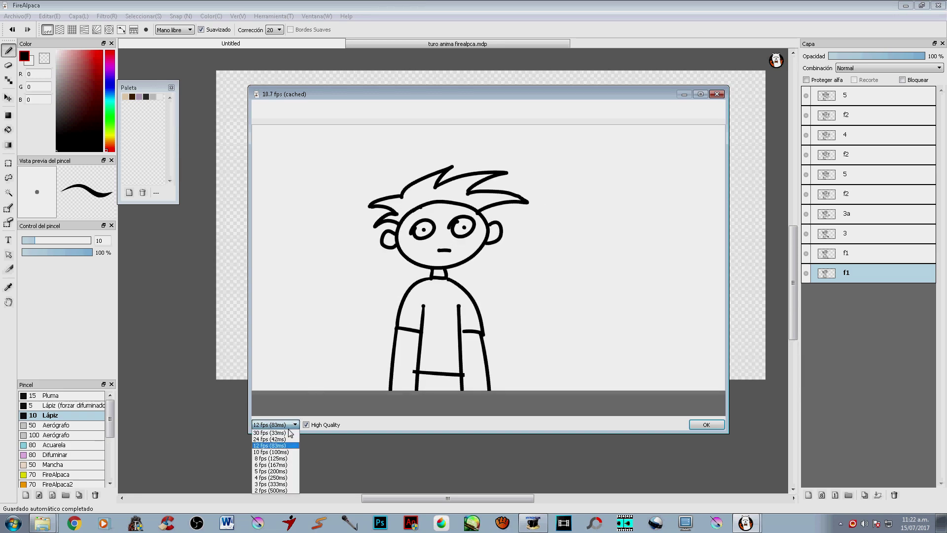
click(280, 439)
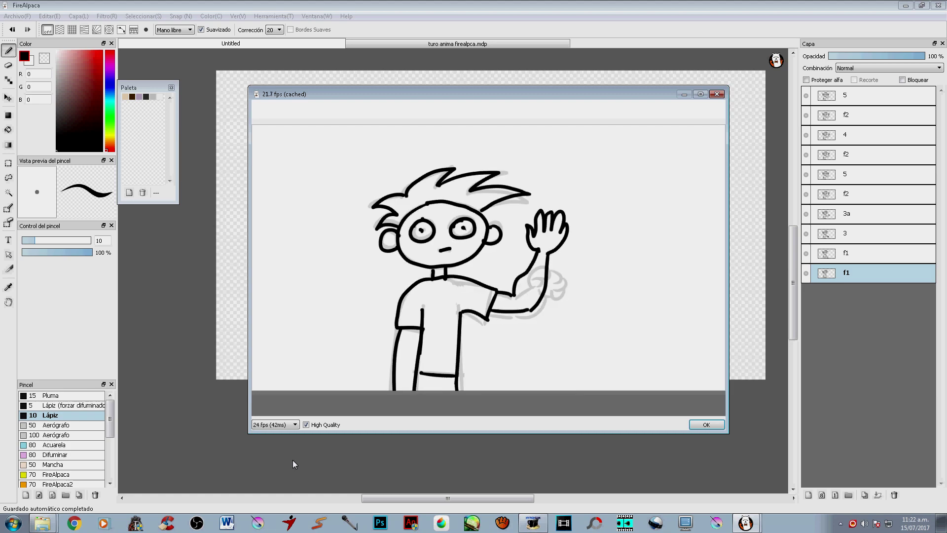
click(295, 425)
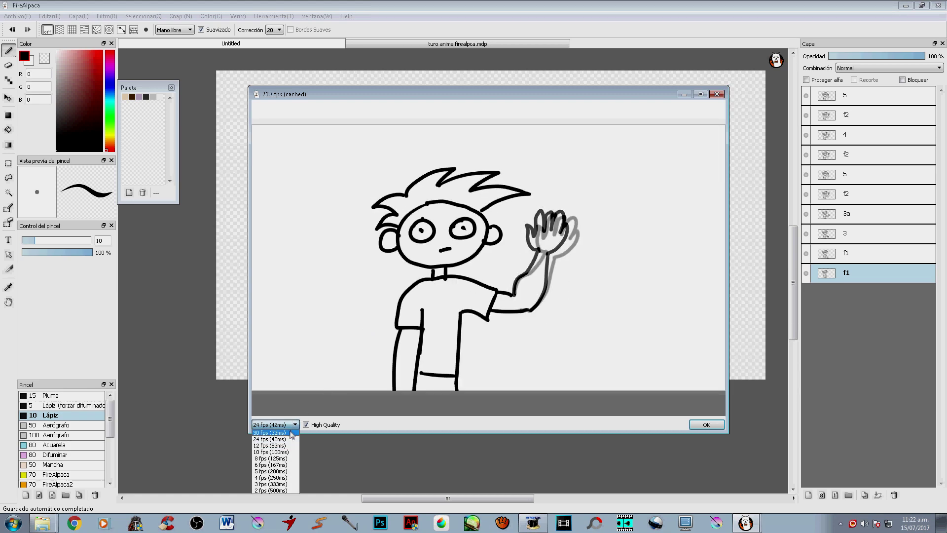
click(287, 445)
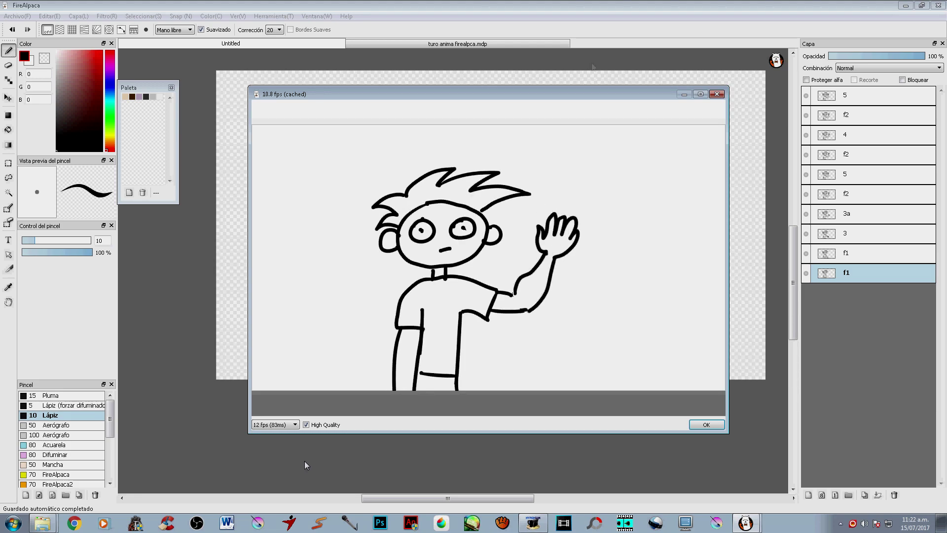
click(716, 94)
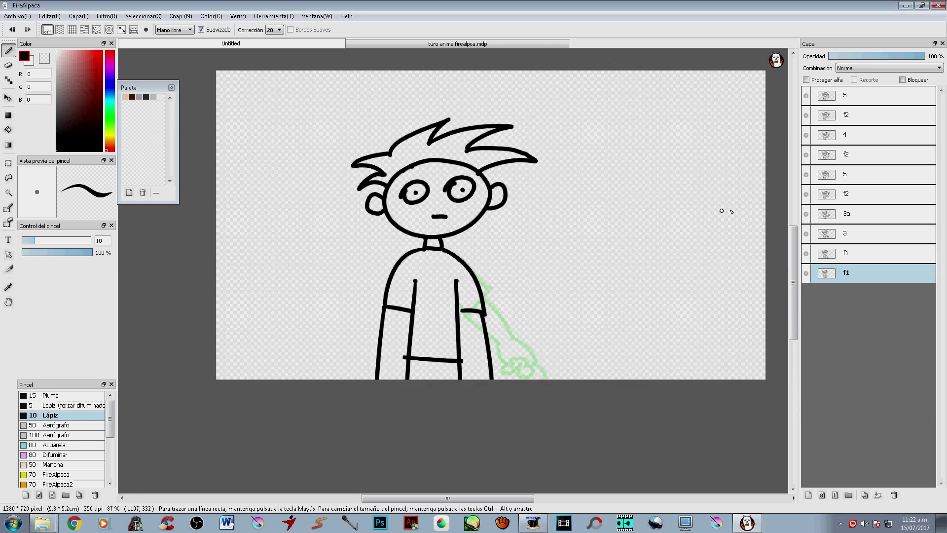
- Step through the layers from the upper f2 downward and back to examine the waving hand poses
click(849, 119)
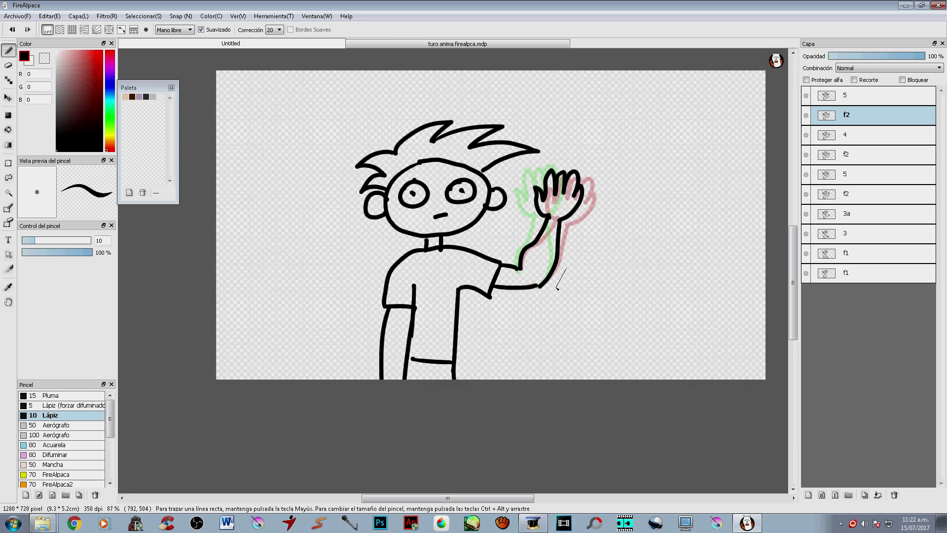
key(Down)
key(Down)
key(Down)
key(Down)
key(Down)
key(Down)
key(Down)
key(Up)
key(Up)
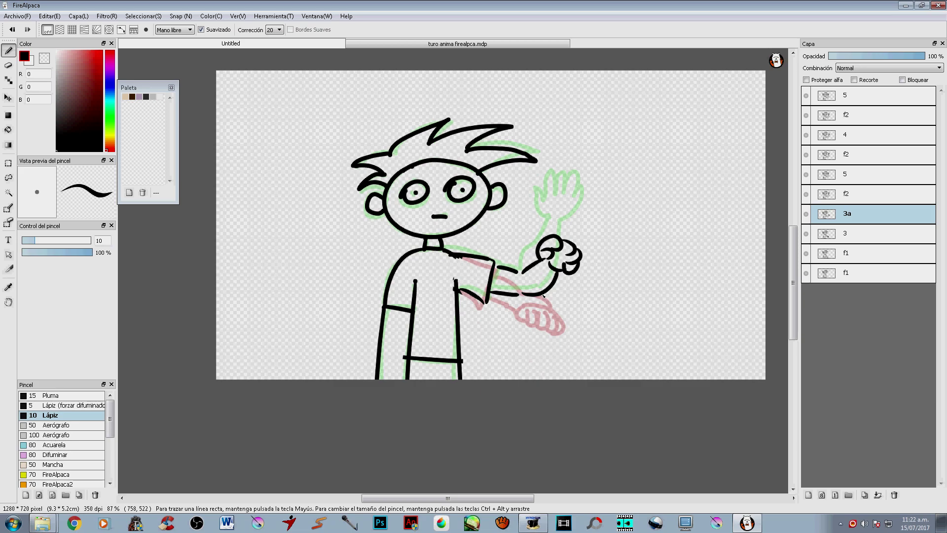
key(Up)
key(Up)
key(Up)
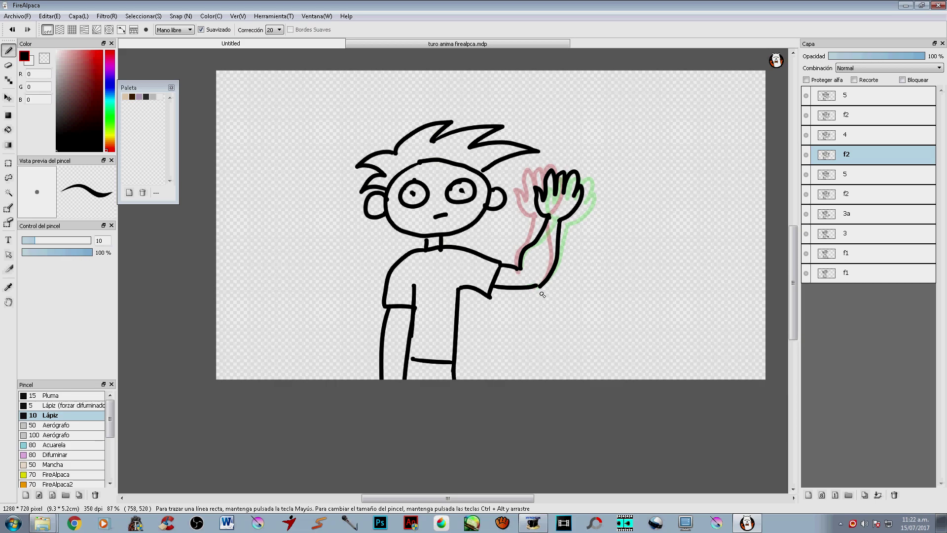
- Rename the f2 layer directly below layer 4 as f2mano and the one directly above it as f2mano centro
double_click(880, 163)
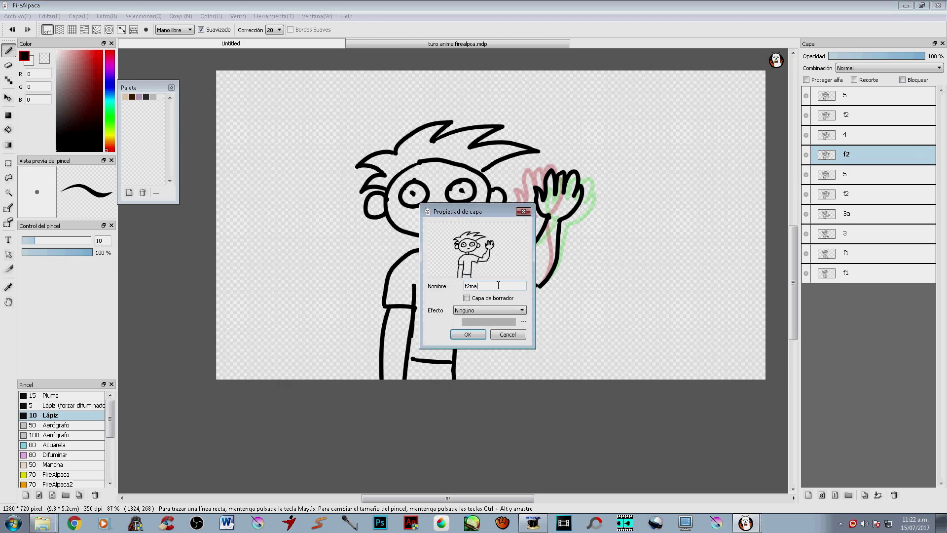
key(Return)
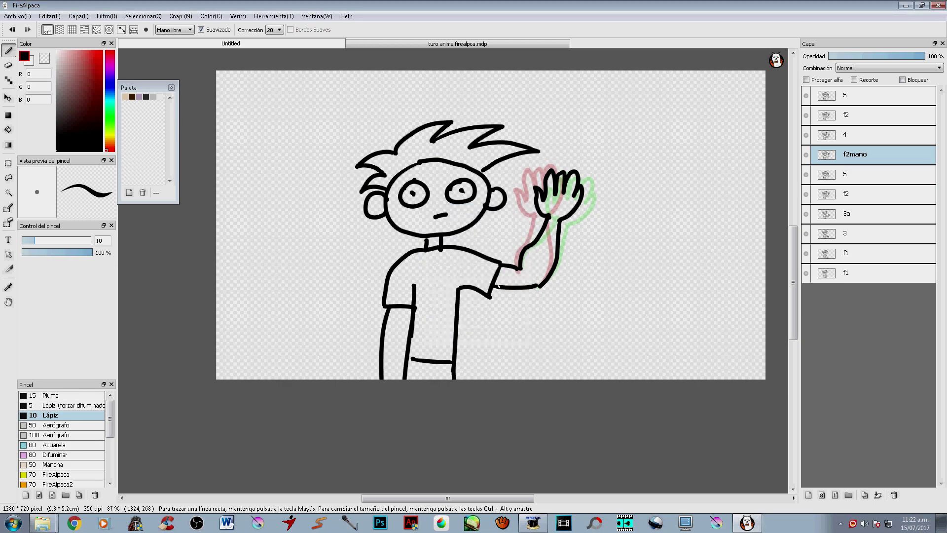
double_click(868, 117)
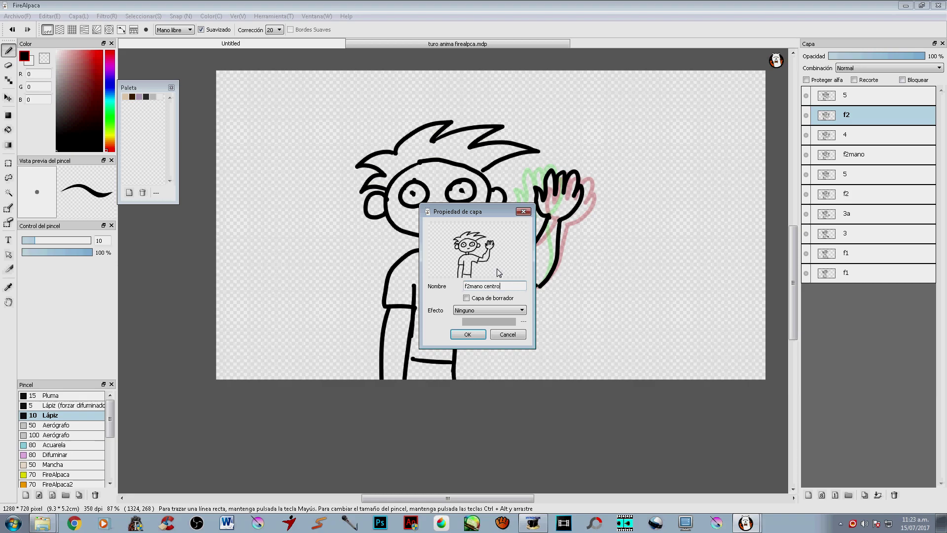
key(Return)
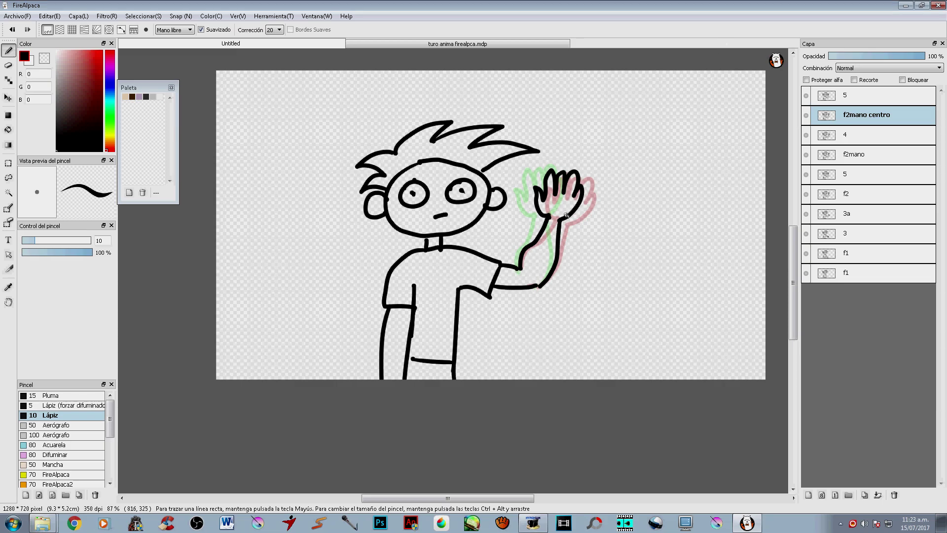
- Rename the f2mano layer below layer 4 as f2manocemtro
scroll(581, 205, up, 3)
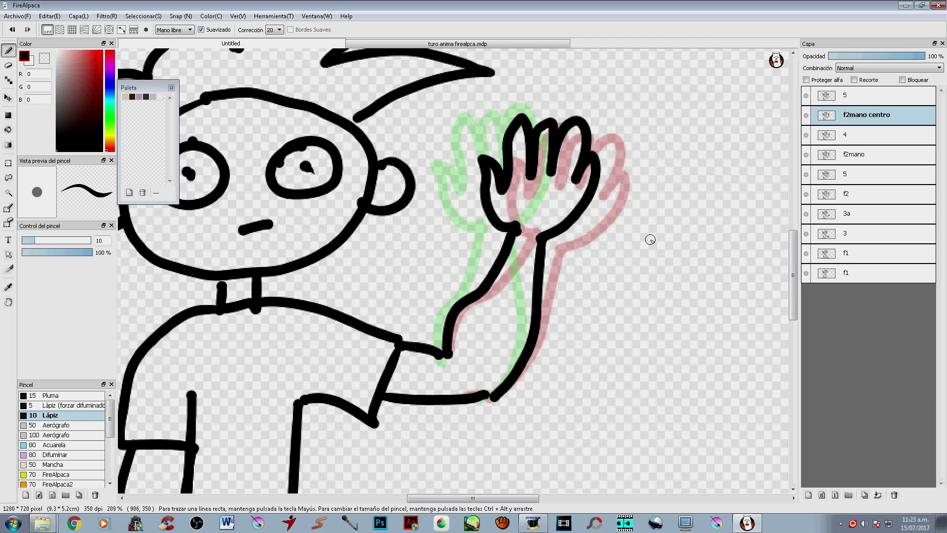
click(856, 156)
double_click(856, 156)
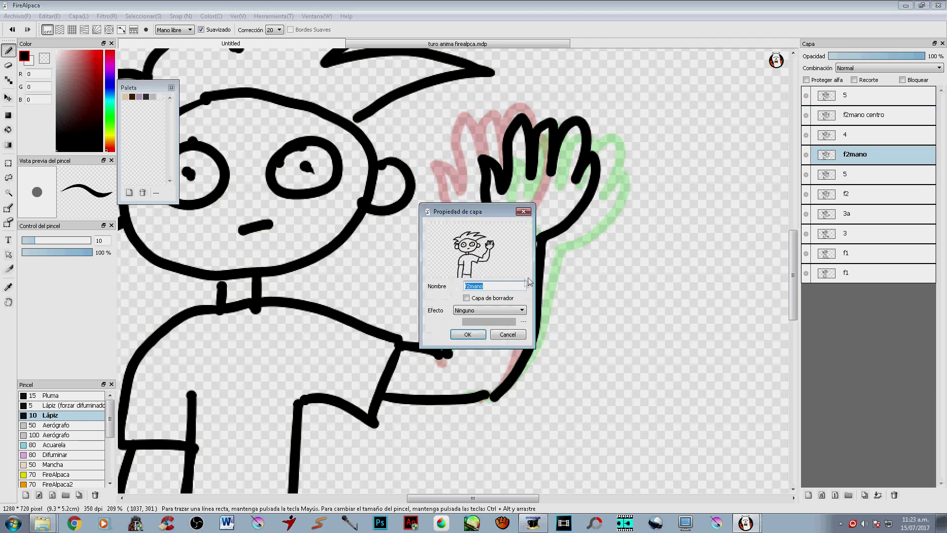
click(511, 284)
key(Return)
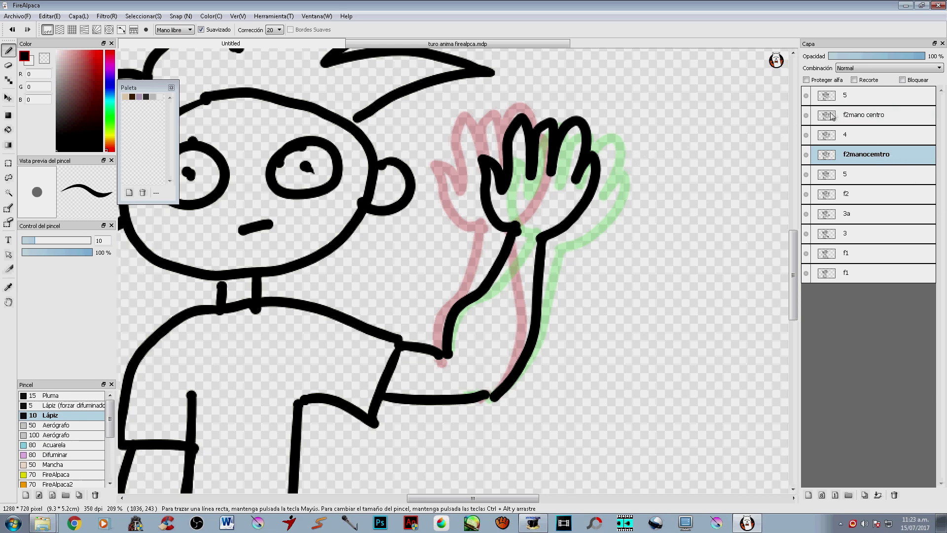
- Duplicate the f2mano centro layer and place the copy at the top of the layer stack
click(866, 119)
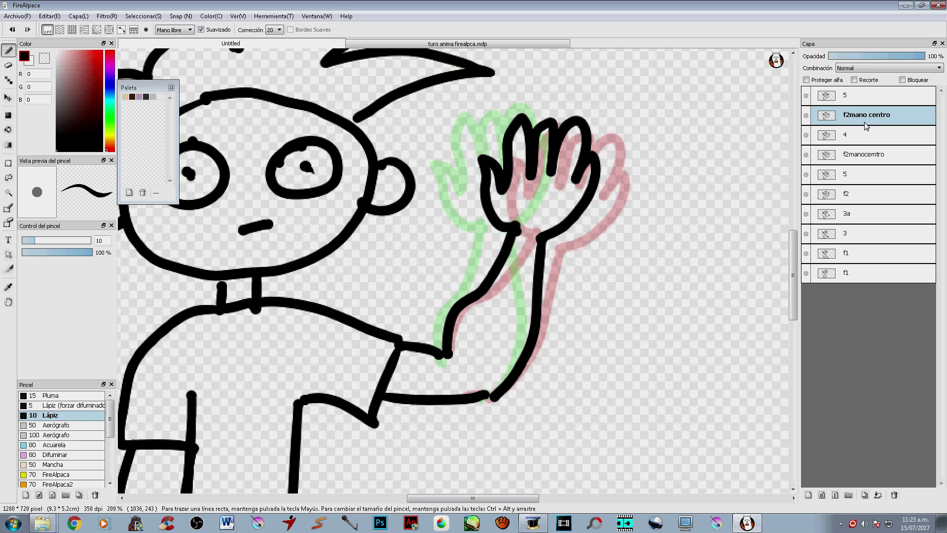
key(ctrl+shift+d)
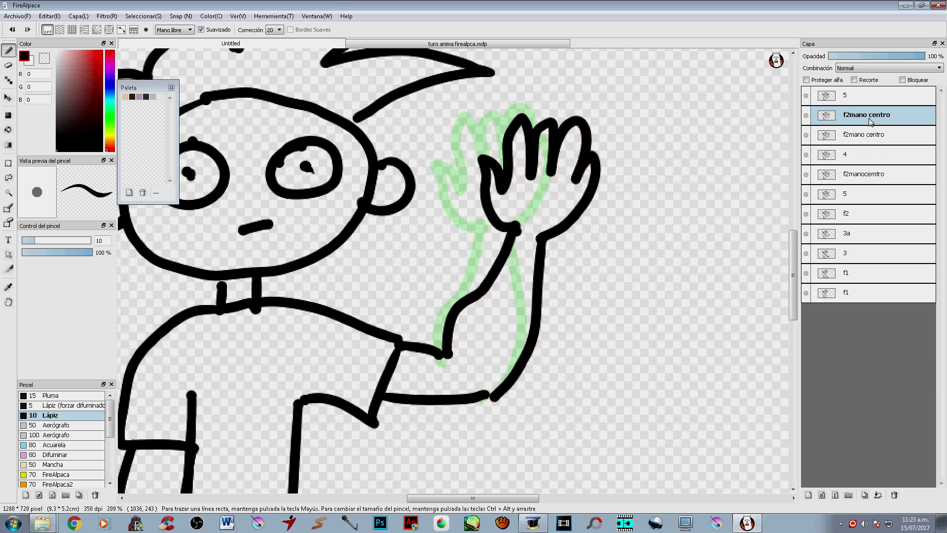
drag(871, 121, 870, 94)
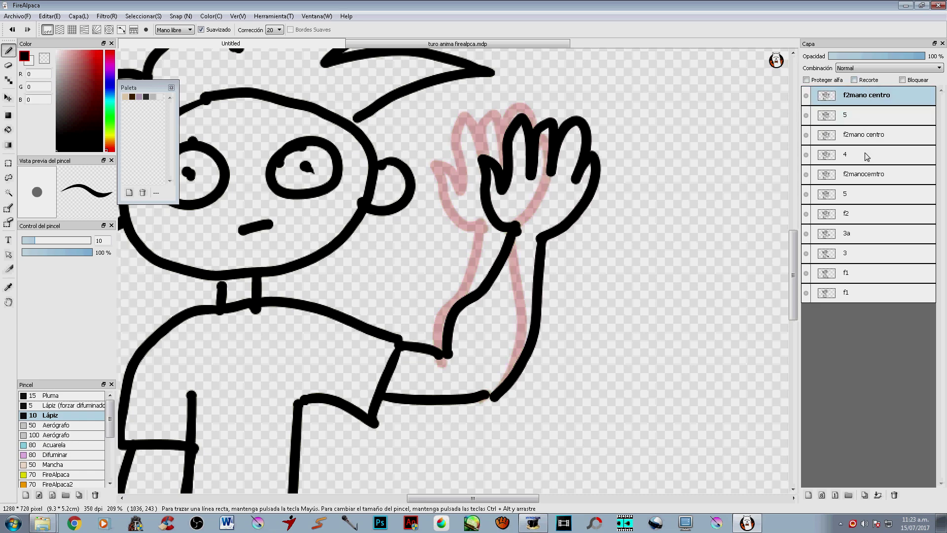
- Duplicate layer 4 and place the copy above the uppermost f2mano centro layer
click(859, 120)
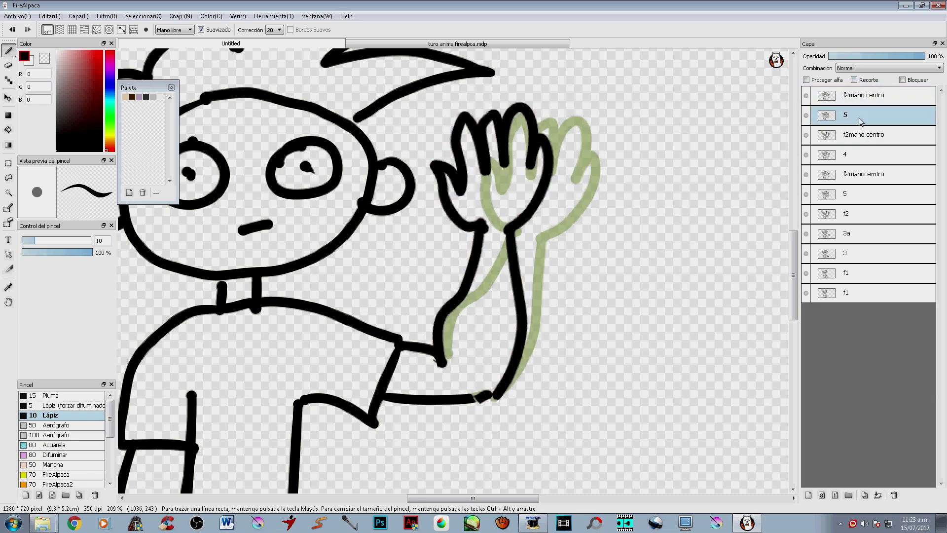
click(863, 153)
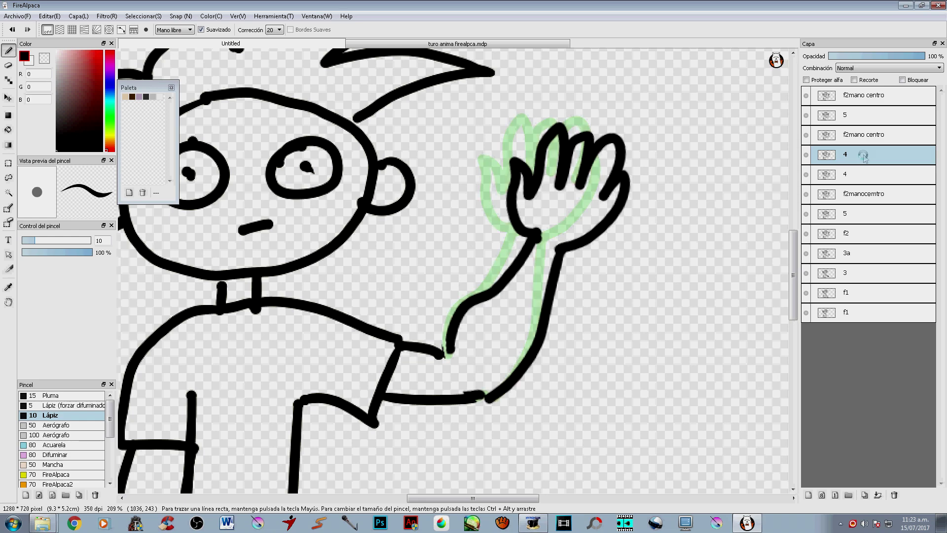
drag(860, 157, 869, 97)
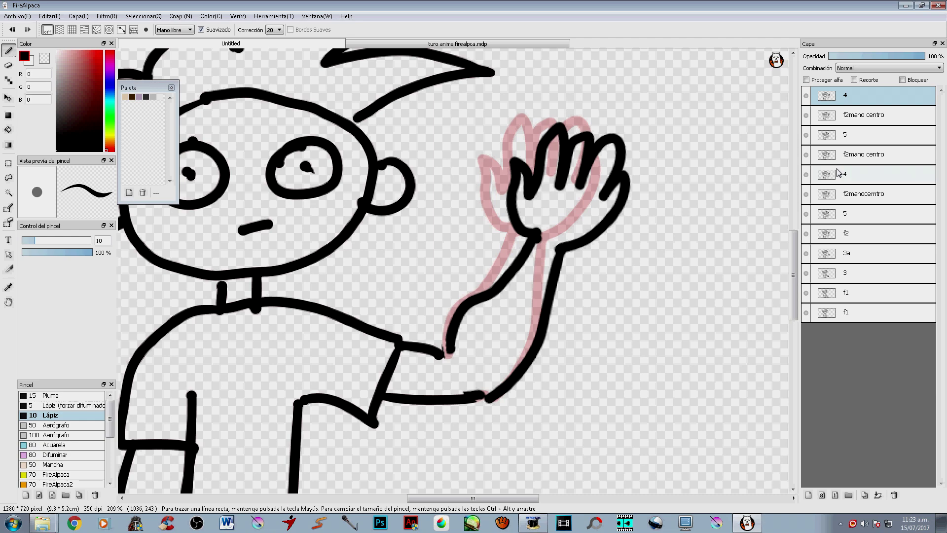
- Play and close the preview of the extended wave animation, and switch to the turo anima firealpca.mdp document
key(p)
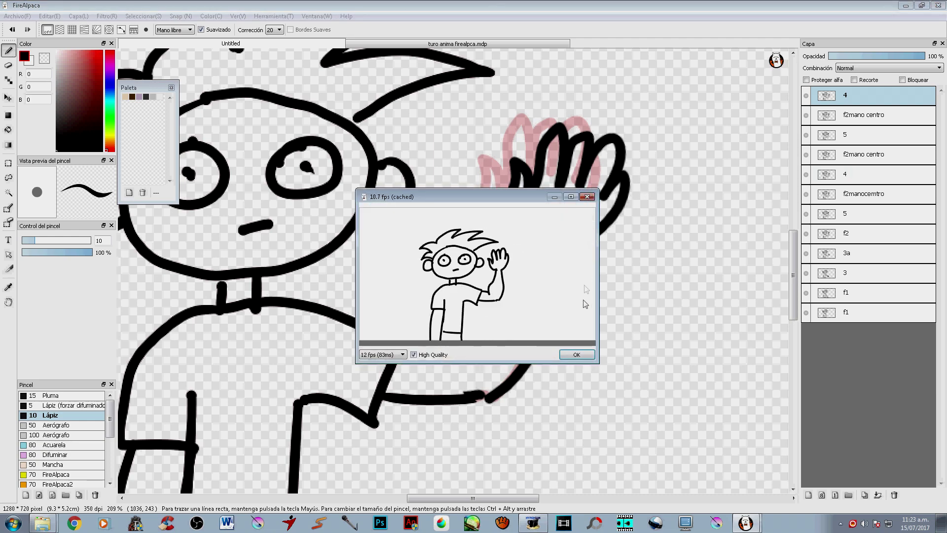
click(577, 354)
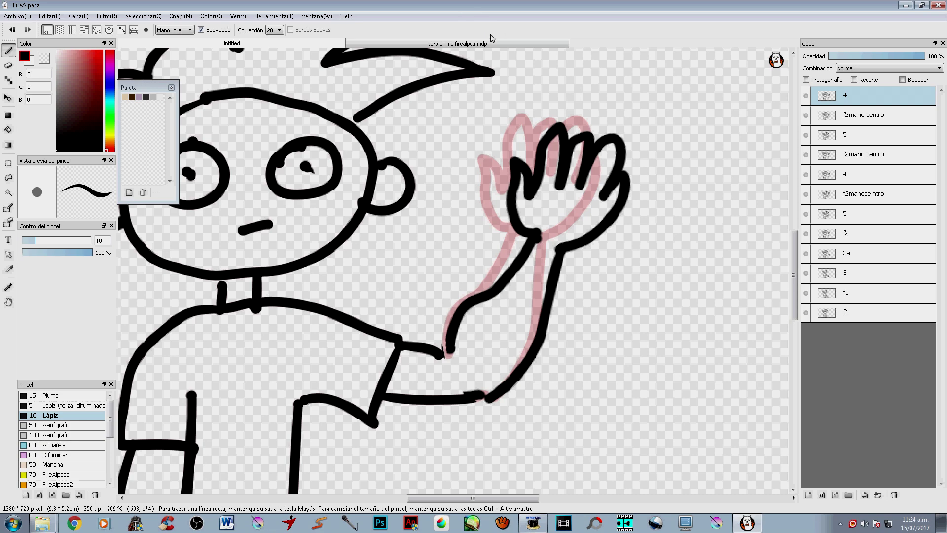
click(458, 44)
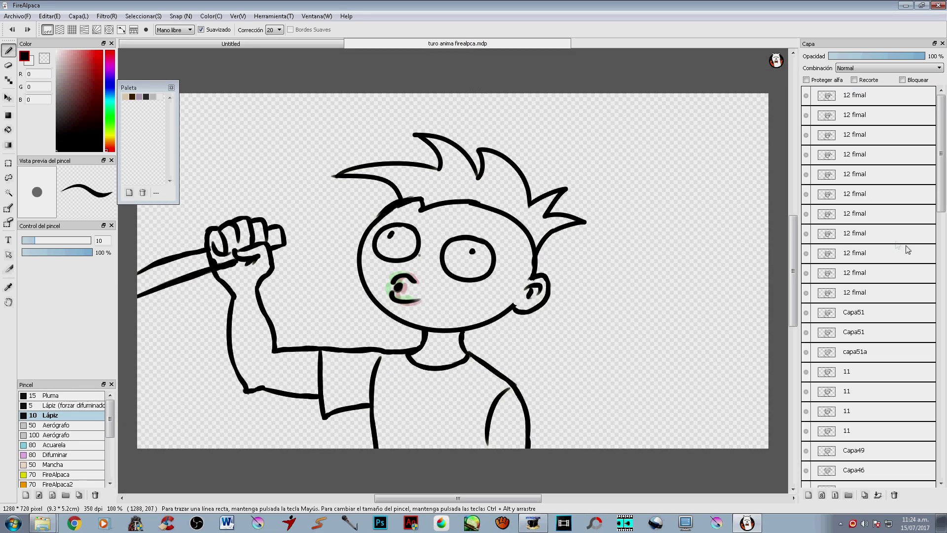
- Examine the held 12 fimal layers frame by frame to see how the hair moves across the repeated frames
click(867, 104)
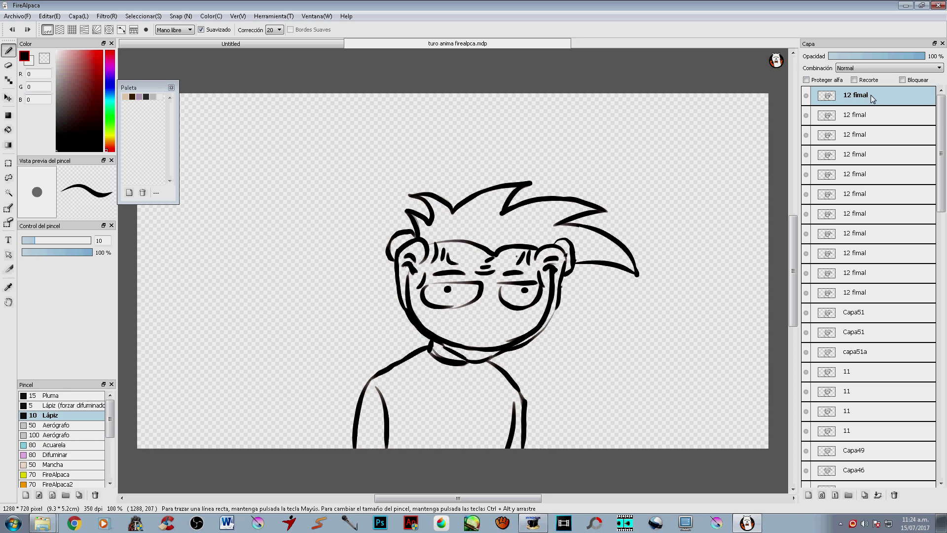
mouse_move(941, 194)
mouse_down()
mouse_move(945, 413)
mouse_move(936, 206)
mouse_up()
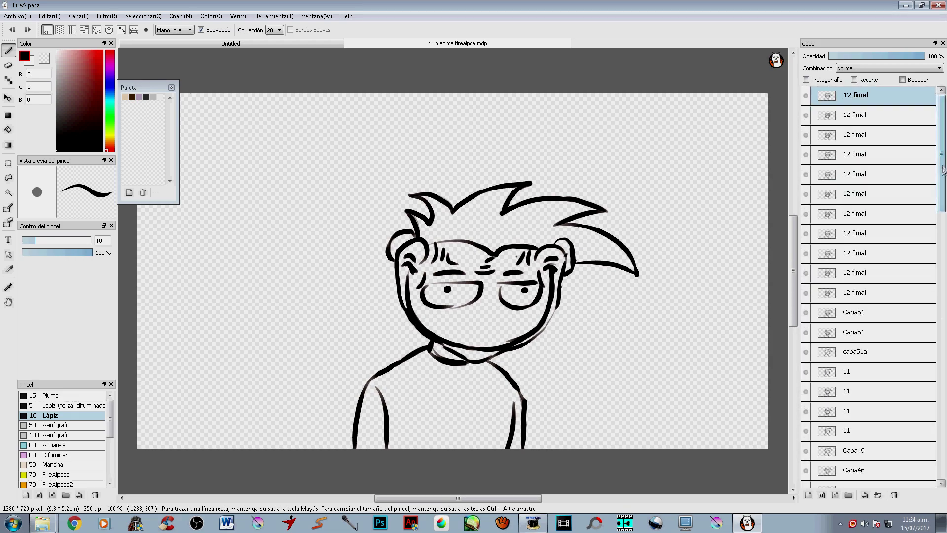
click(863, 296)
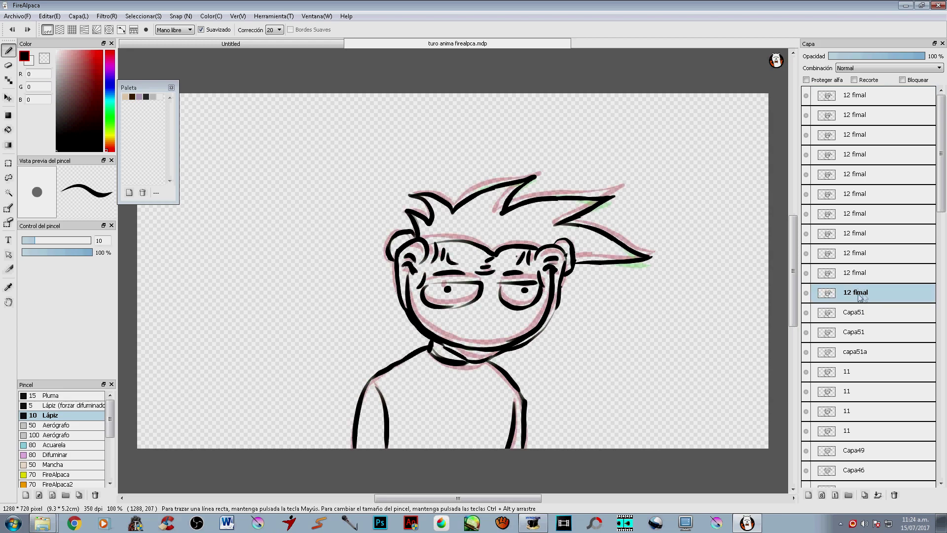
click(858, 312)
key(Up)
key(Up)
key(Up)
key(Up)
key(Up)
key(Up)
key(Up)
key(Up)
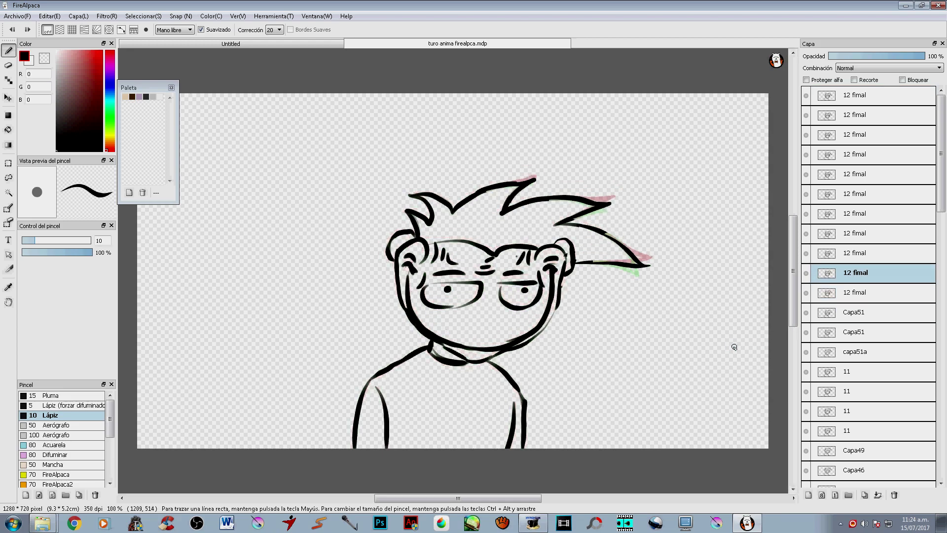
key(Up)
key(Up)
key(Up)
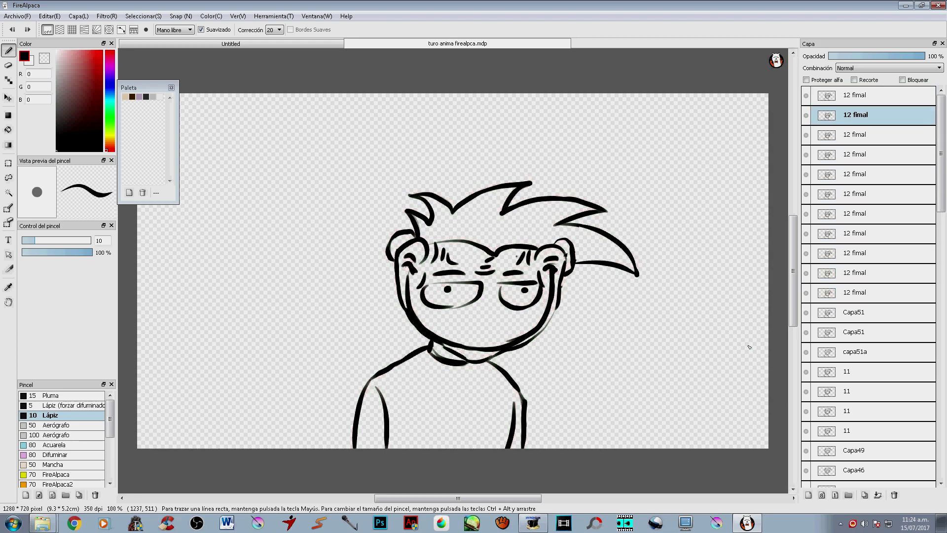
key(Down)
key(Down)
key(Down)
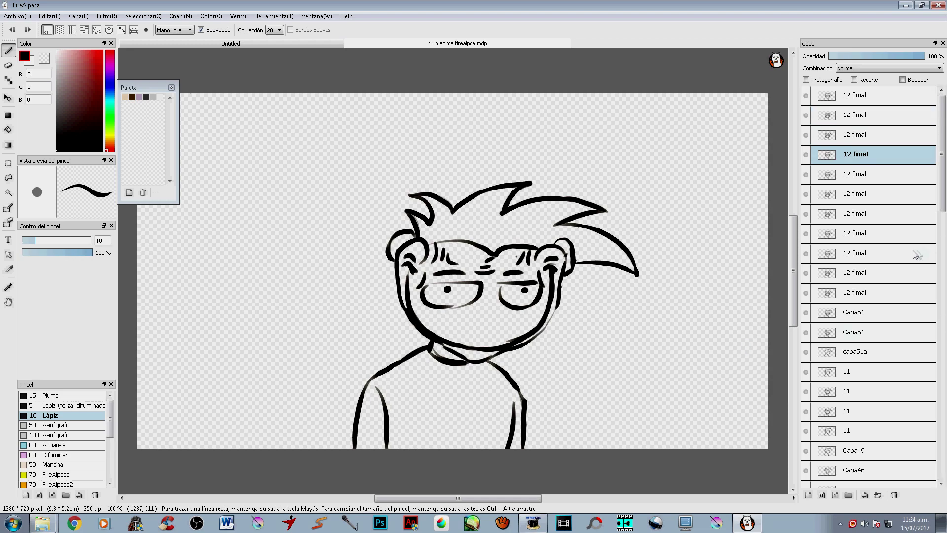
- Examine the 10 mirada frame and the Capa46 frames above it to compare the facial expressions
drag(943, 206, 945, 295)
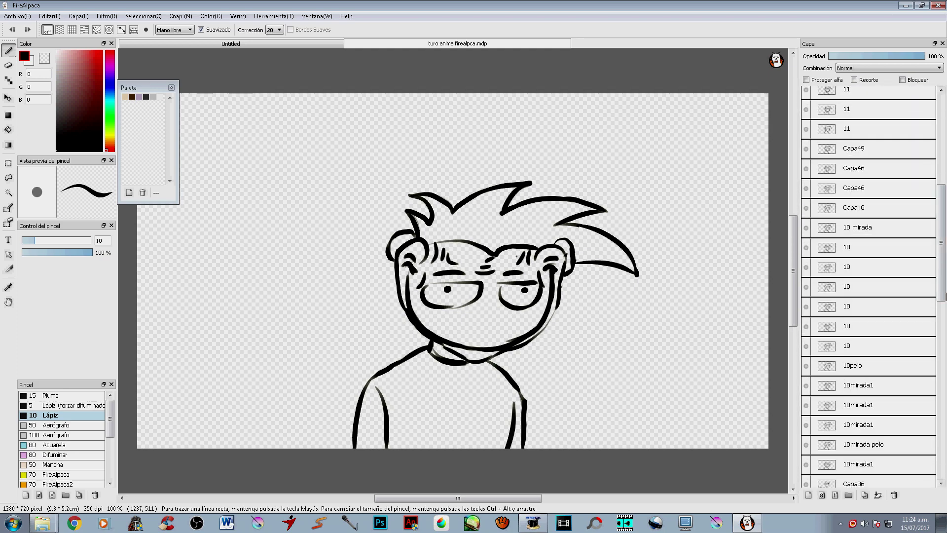
click(866, 236)
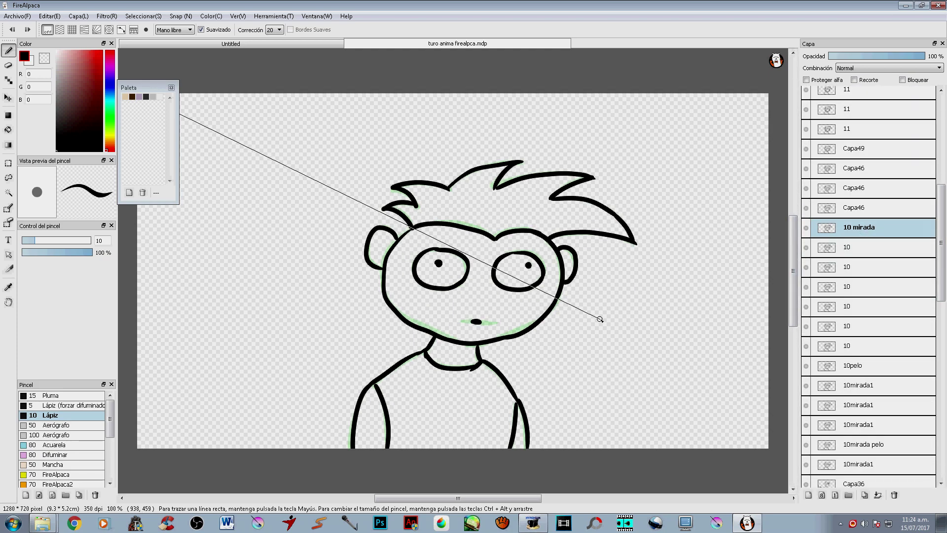
key(shift+Down)
key(shift+Up)
key(shift+Up)
key(shift+Up)
key(shift+Up)
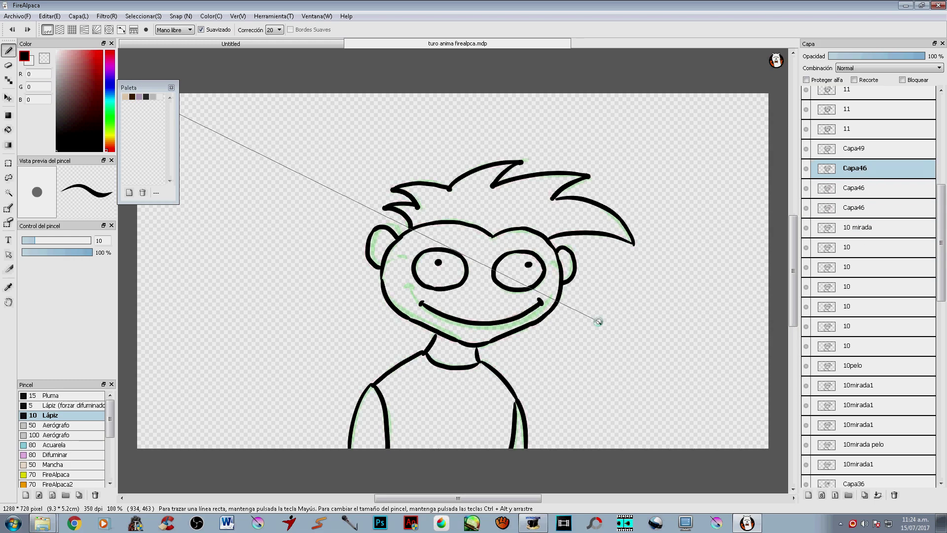
- Step through the layers from Capa46 down past 10pelo and 10mirada1, and return to the repeated layer 10 frames
key(shift+Down)
key(shift+Down)
key(shift+Down)
key(shift+Down)
key(shift+Down)
key(shift+Down)
key(shift+Down)
key(shift+Down)
key(shift+Down)
key(shift+Down)
key(shift+Down)
key(shift+Down)
key(shift+Down)
key(shift+Down)
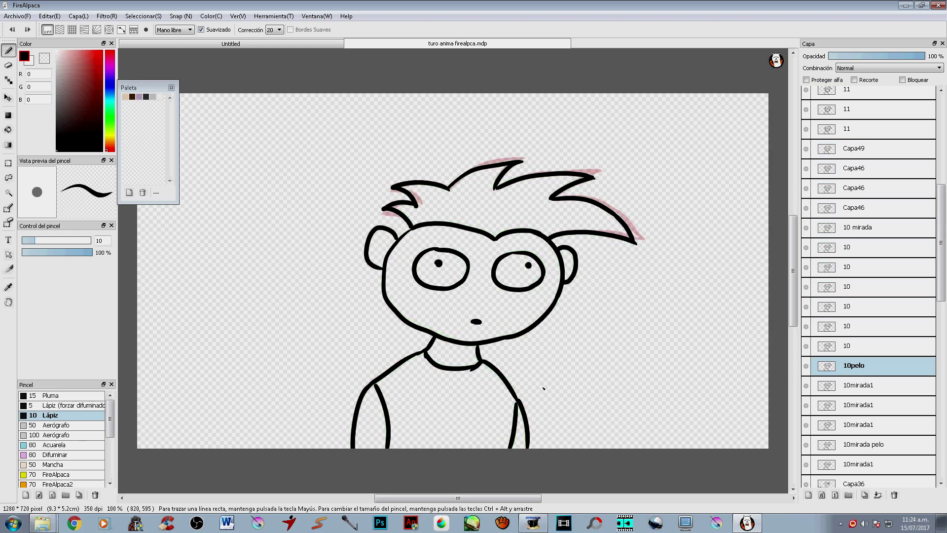
key(shift+Down)
key(shift+Down)
key(shift+Down)
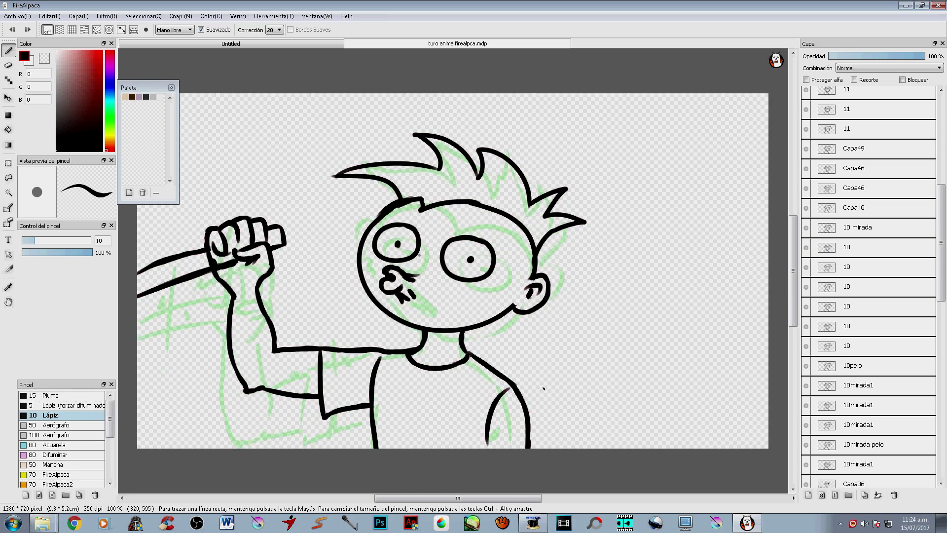
key(shift+Up)
key(shift+Up)
key(shift+Up)
key(shift+Up)
key(shift+Up)
key(shift+Up)
key(shift+Up)
key(shift+Up)
key(shift+Up)
key(shift+Up)
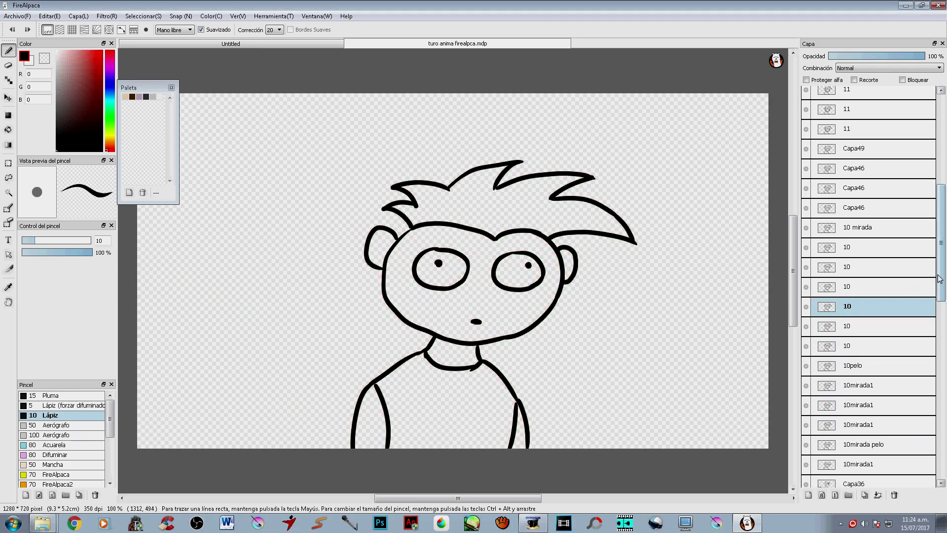
- Examine the rough in-between sketch on Capa36 and compare it with the 9 final ojos frame
drag(943, 278, 944, 316)
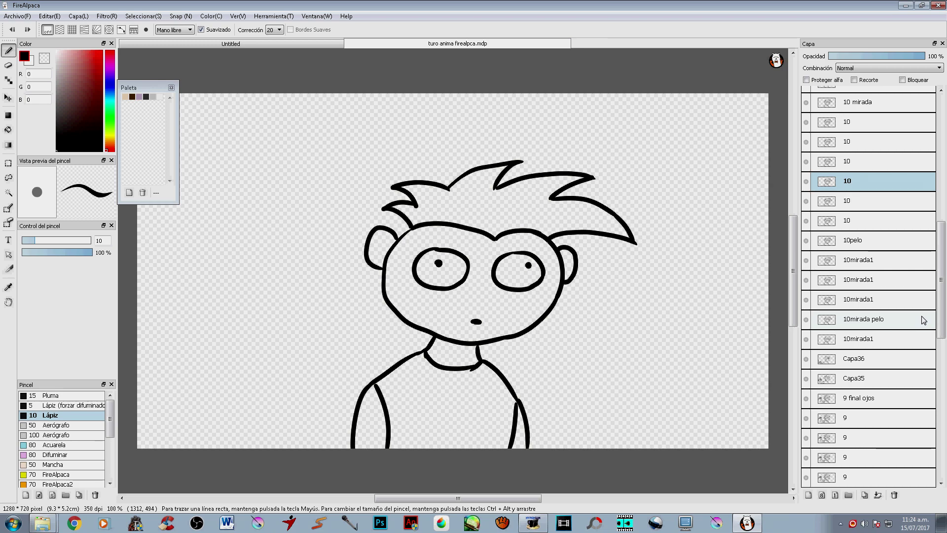
click(870, 359)
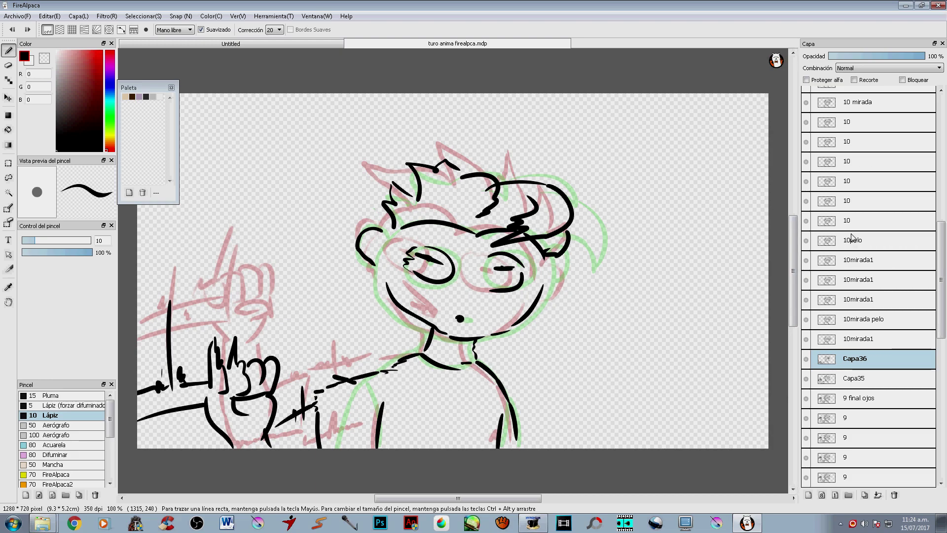
drag(942, 290, 944, 311)
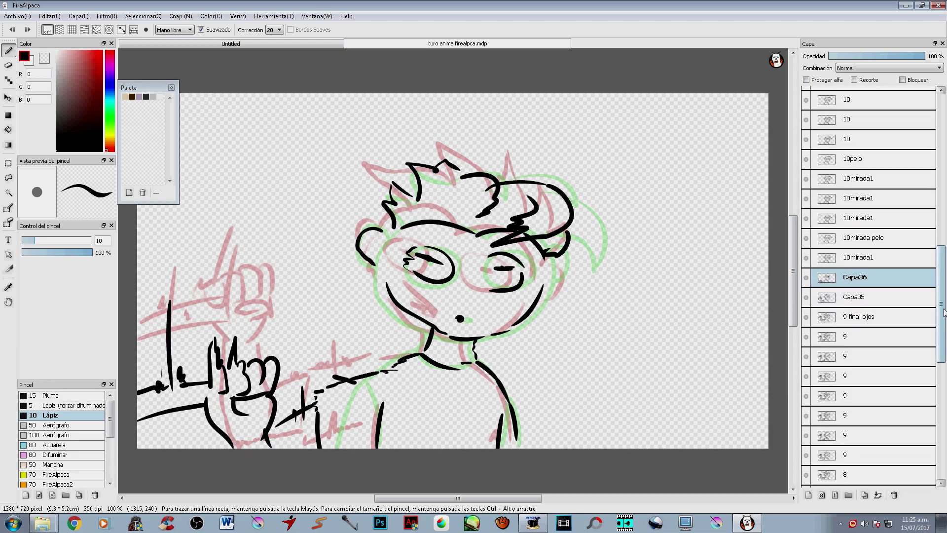
click(871, 318)
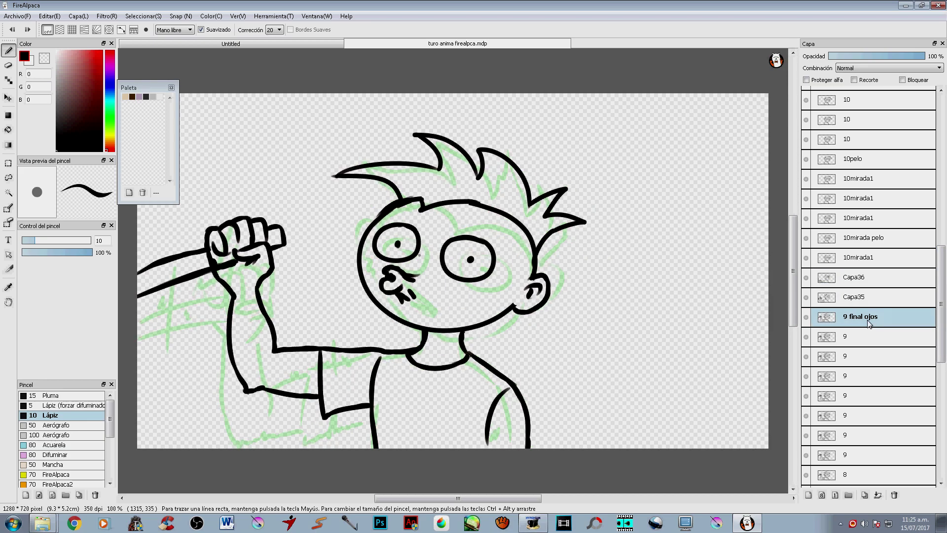
key(Down)
key(Down)
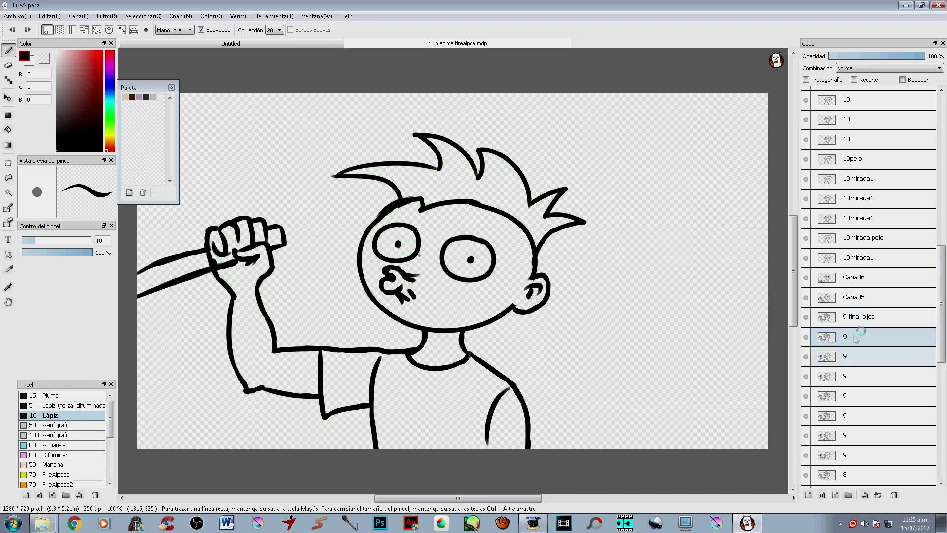
key(Up)
key(Up)
key(Up)
- Step through the repeated layer 9 frames down to layer 8 and back up to Capa35, ending on 9 final ojos
key(Down)
key(Down)
key(Down)
key(Down)
key(Down)
key(Down)
key(Down)
key(Down)
key(Down)
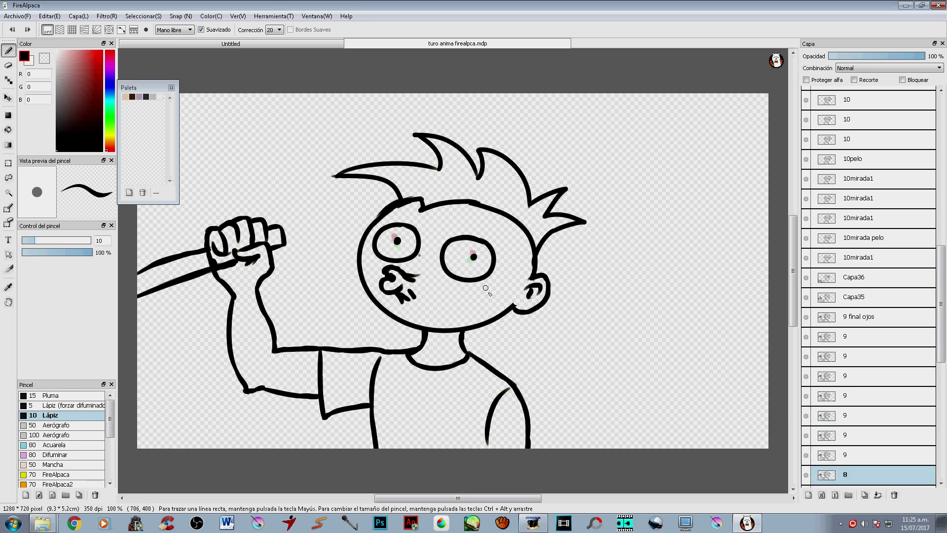
key(Up)
key(Up)
key(Up)
key(Up)
key(Up)
key(Up)
key(Up)
key(Up)
key(Up)
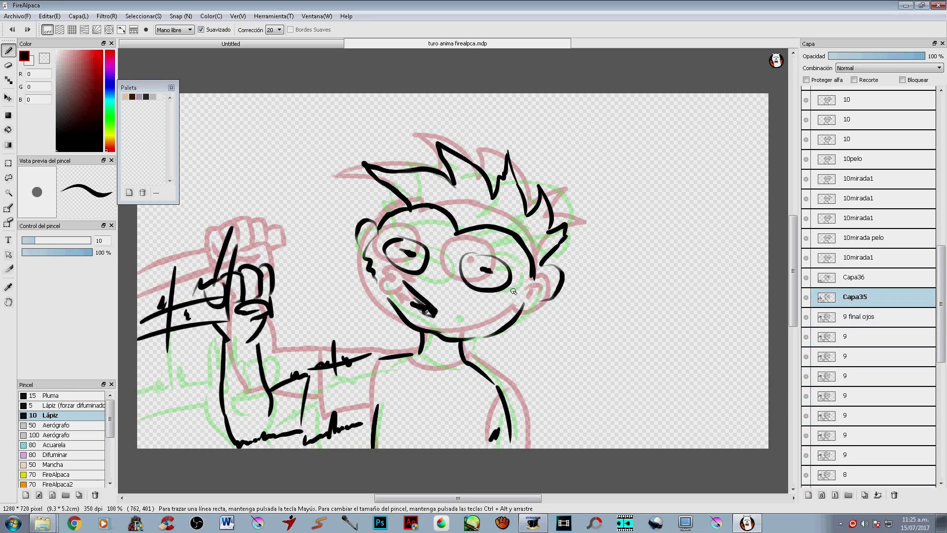
key(Down)
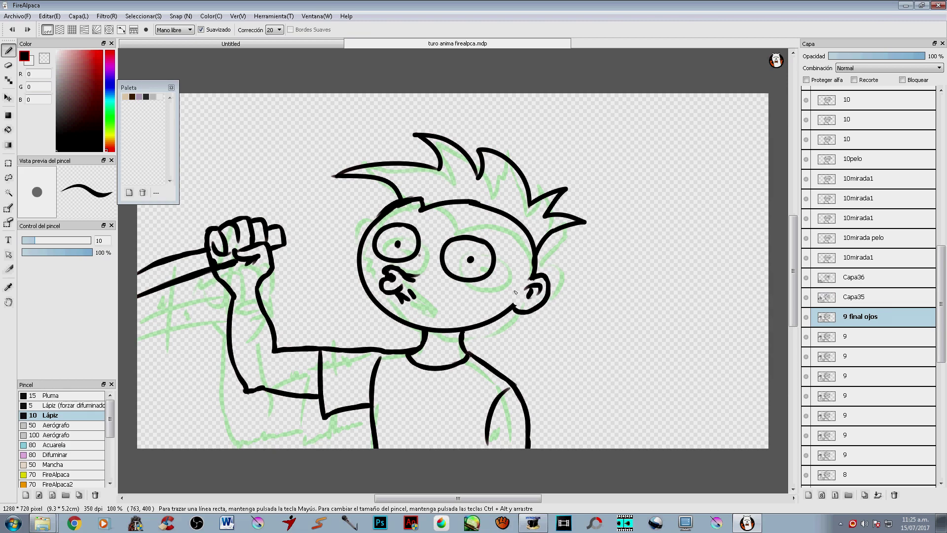